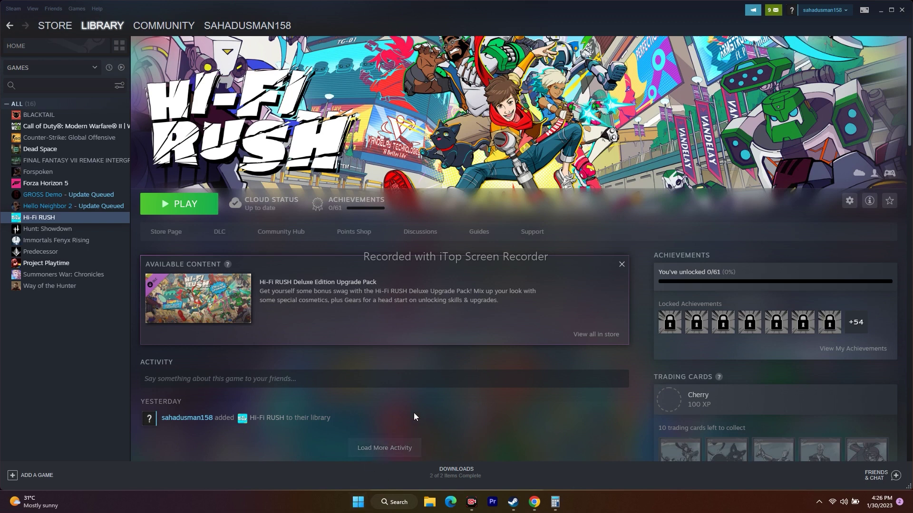
- Dismiss the Start menu's power options without restarting, then minimize Steam
click(360, 502)
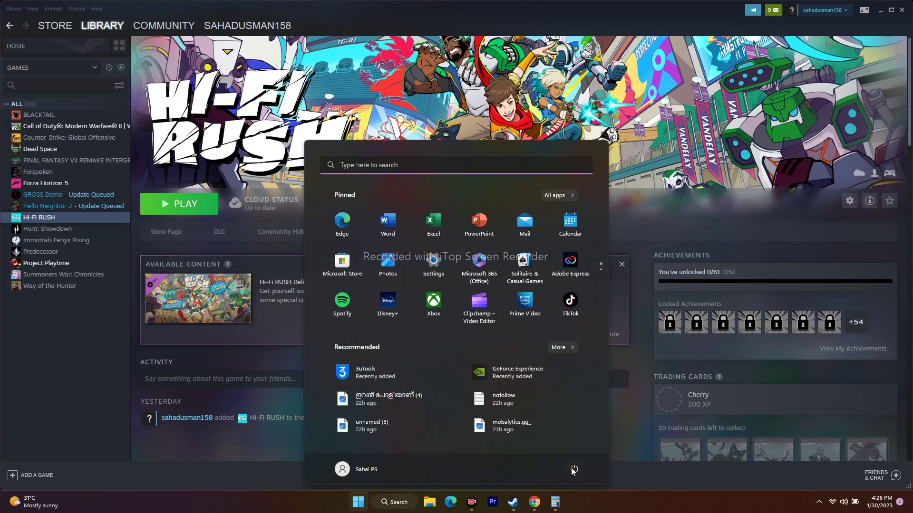
click(358, 502)
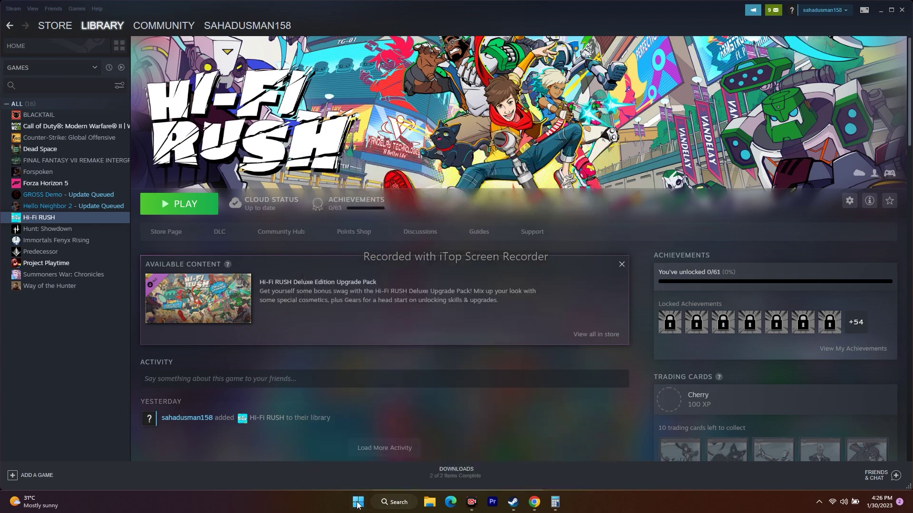
click(575, 469)
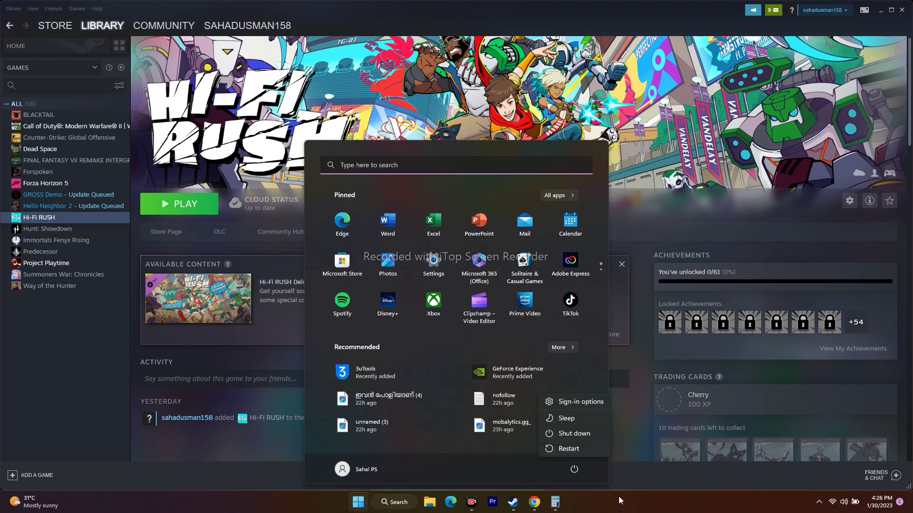
click(635, 481)
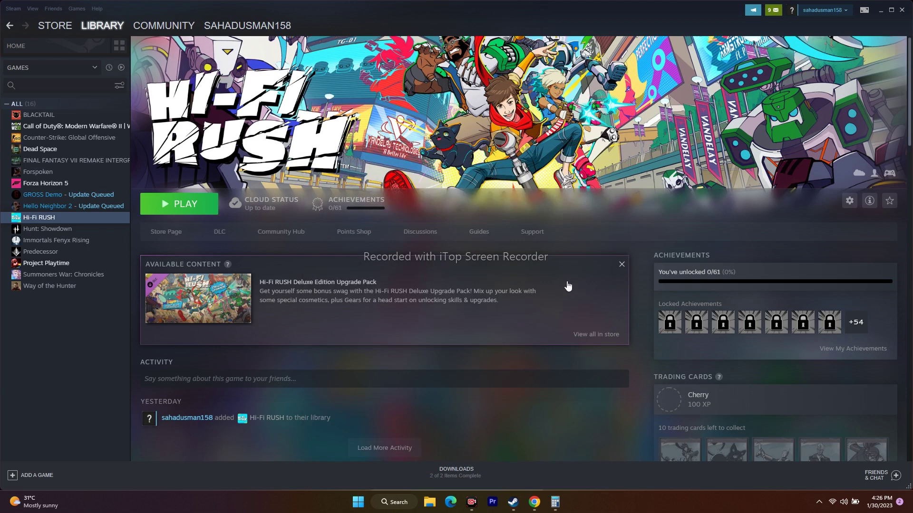
click(879, 11)
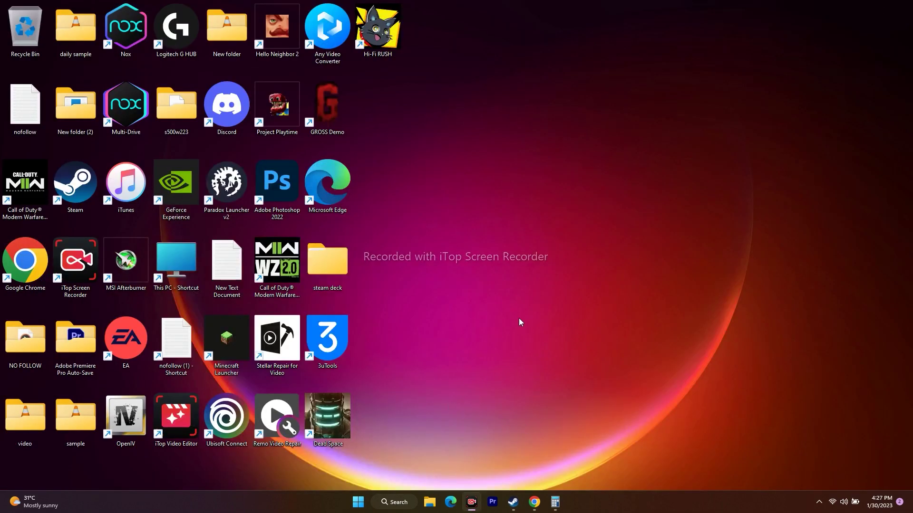
- Open Control Panel from search and go to Windows Defender Firewall
click(394, 503)
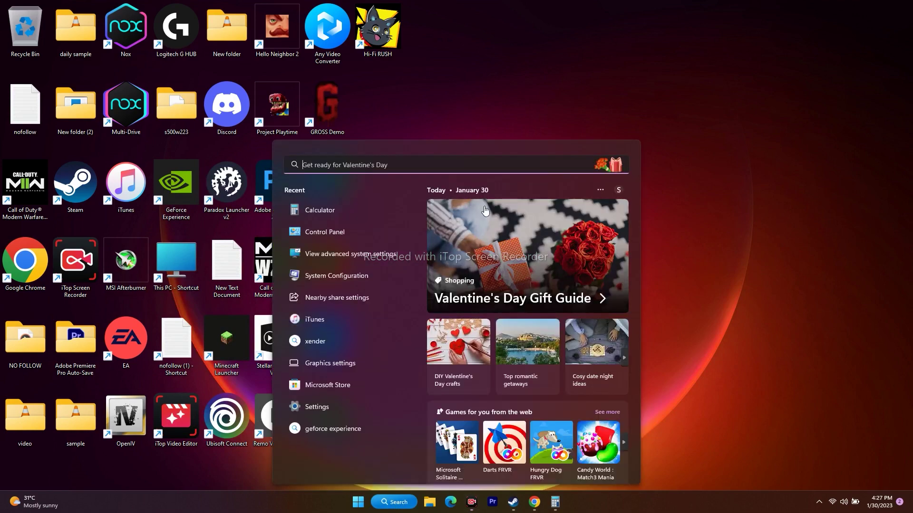
click(328, 232)
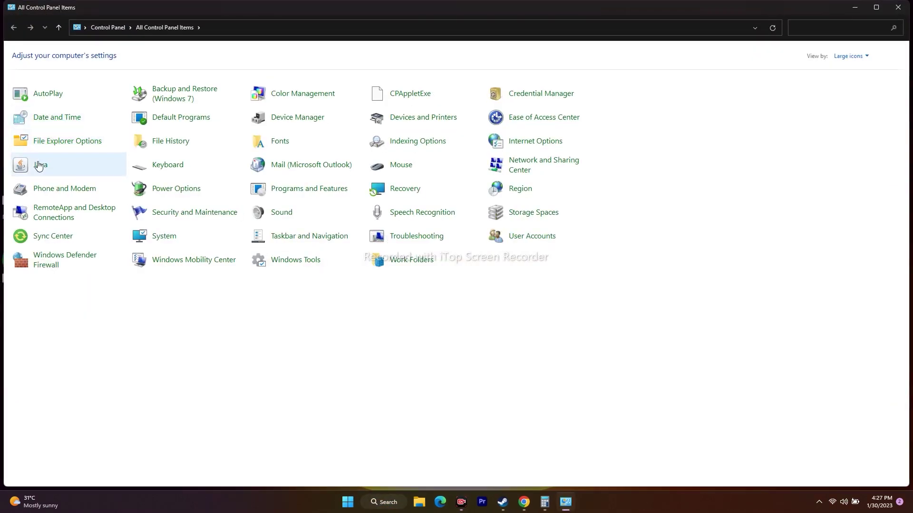
click(57, 260)
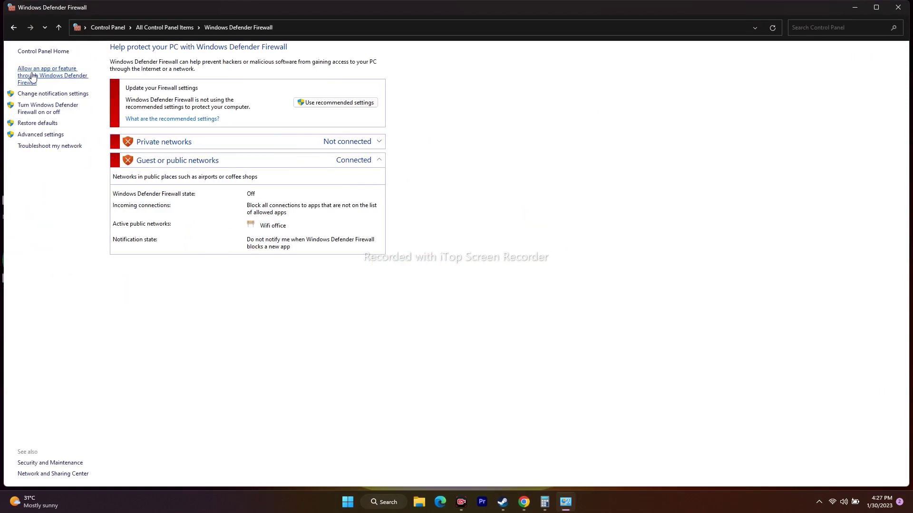
- Open the allowed apps list and scroll down to Hi-Fi RUSH
click(61, 78)
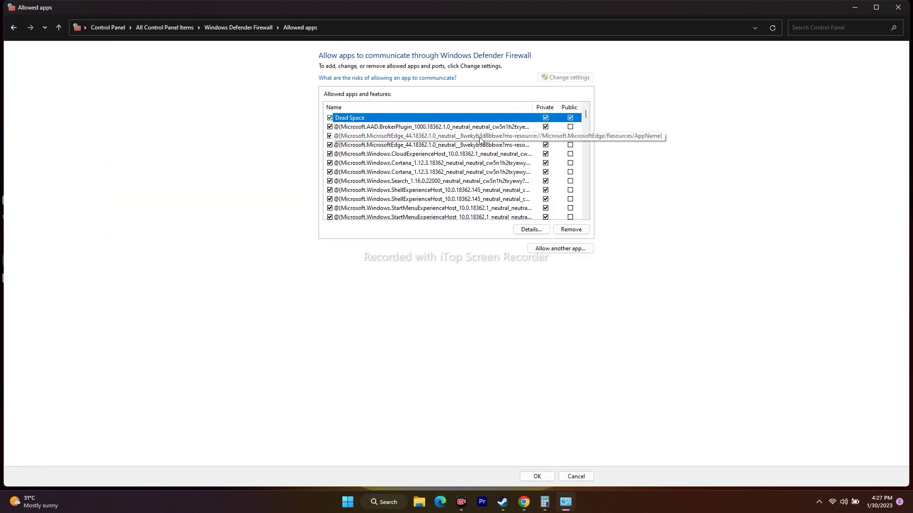
scroll(479, 139, down, 6)
scroll(461, 158, down, 7)
scroll(461, 158, down, 8)
scroll(461, 158, down, 6)
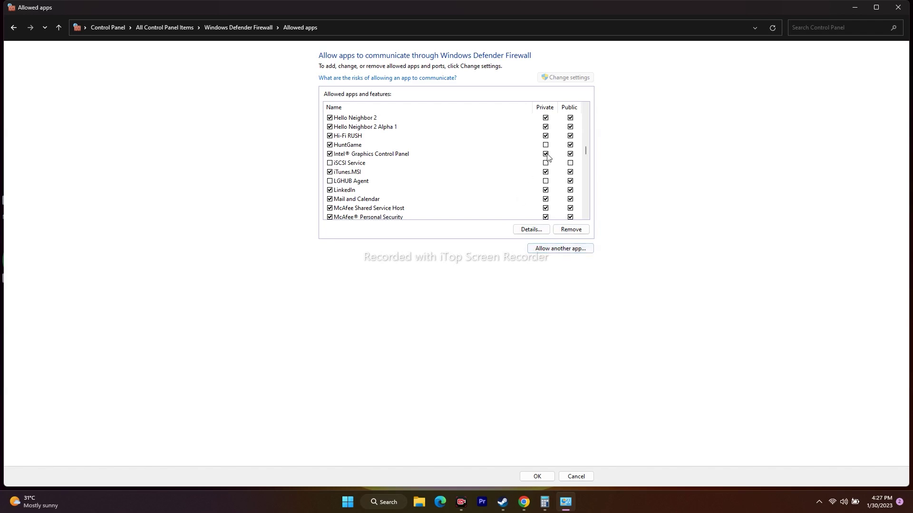
- Start allowing another app and browse to C:\Program Files (x86)\Steam
click(564, 249)
click(526, 298)
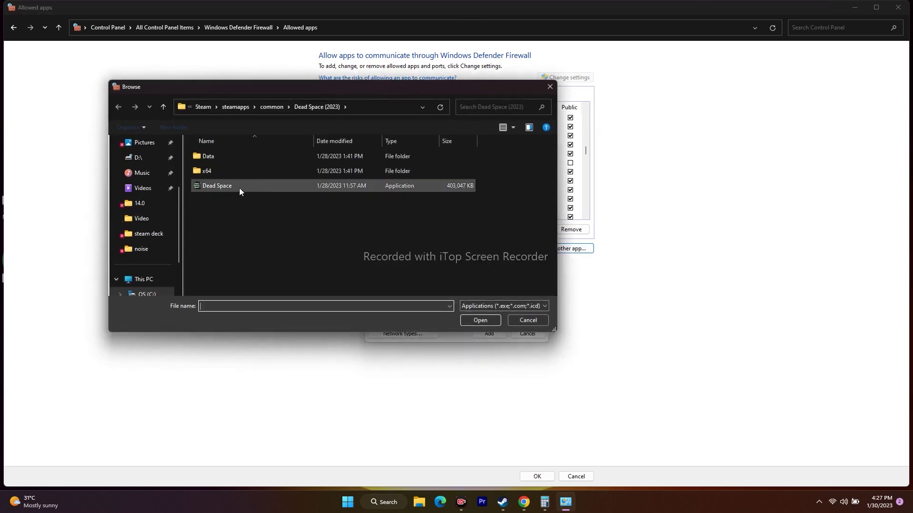
scroll(145, 233, down, 1)
click(149, 267)
double_click(262, 162)
scroll(244, 217, down, 3)
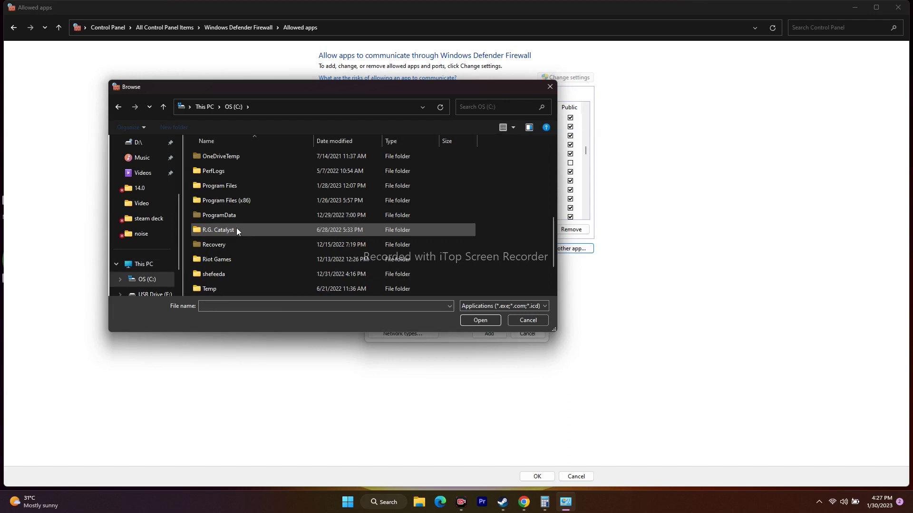
double_click(243, 202)
scroll(249, 179, down, 3)
scroll(249, 179, down, 9)
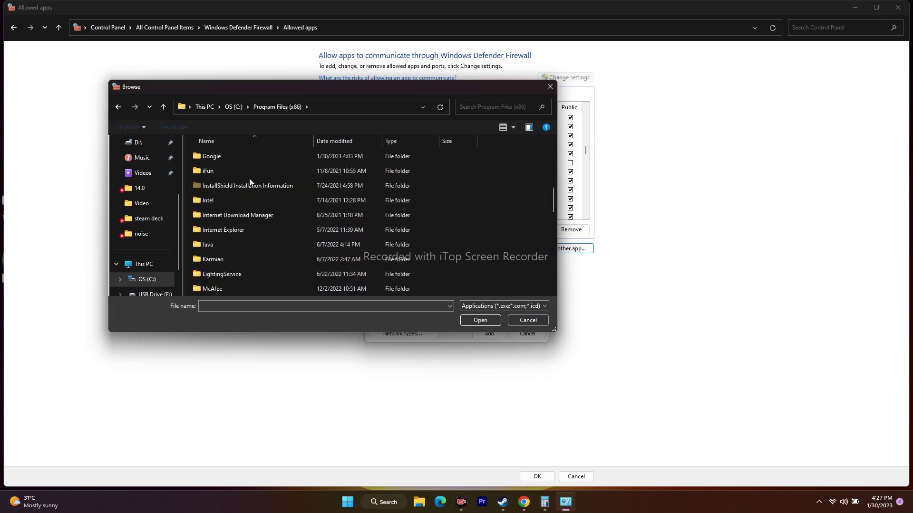
scroll(229, 240, down, 3)
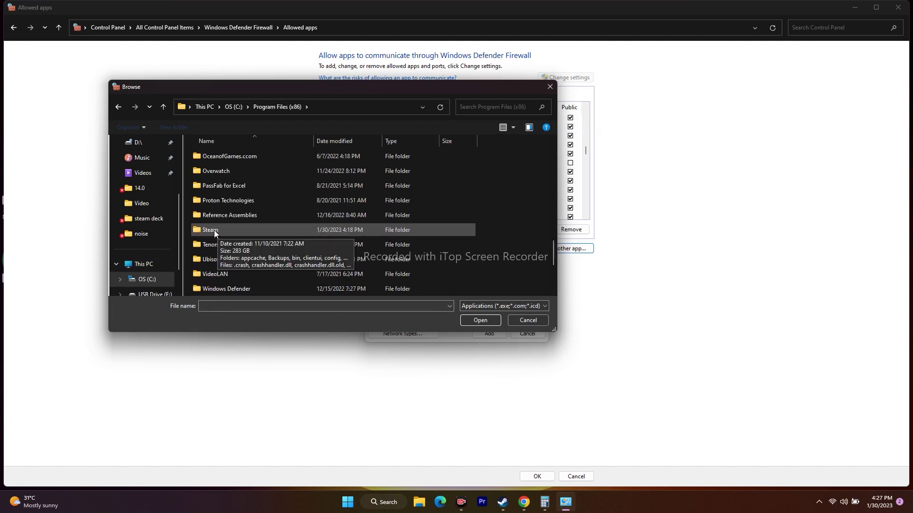
double_click(213, 230)
- Open steamapps\common\Hi-Fi RUSH and choose the Hi-Fi-RUSH application
scroll(248, 218, down, 3)
scroll(239, 209, up, 1)
double_click(233, 189)
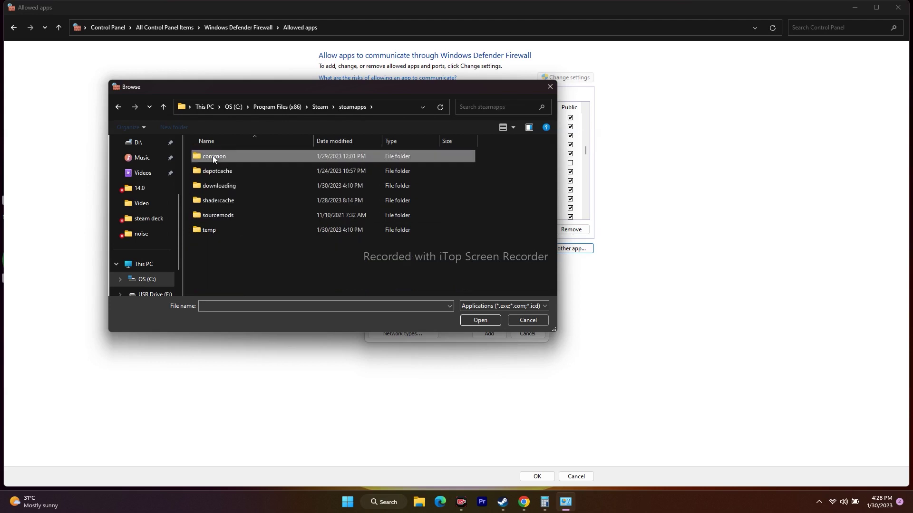
double_click(213, 155)
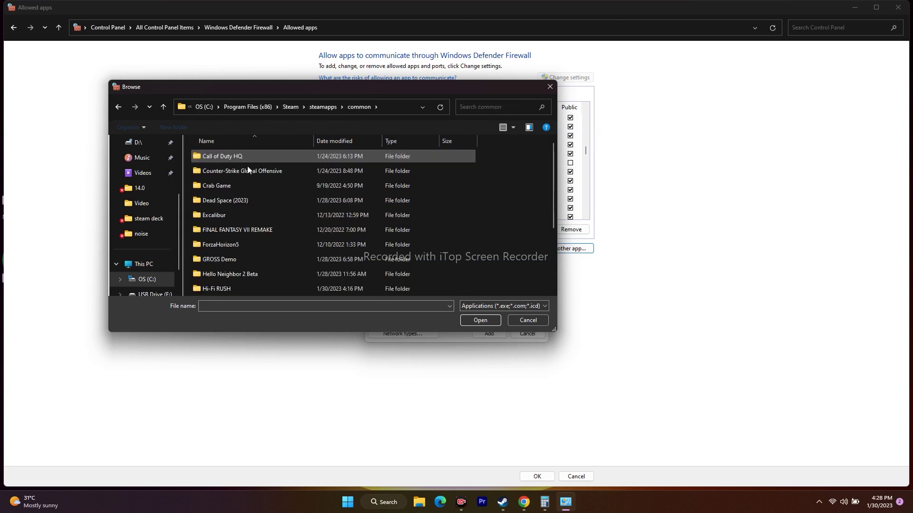
double_click(224, 288)
click(224, 187)
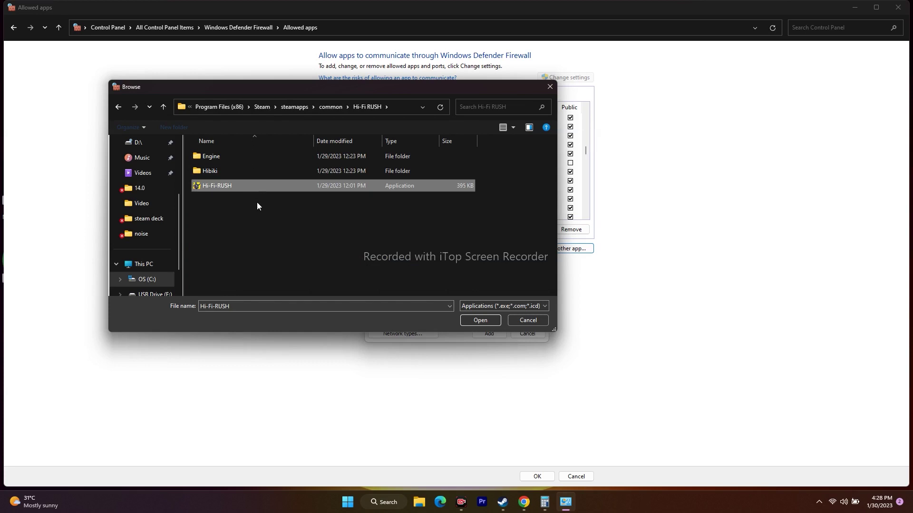
click(479, 320)
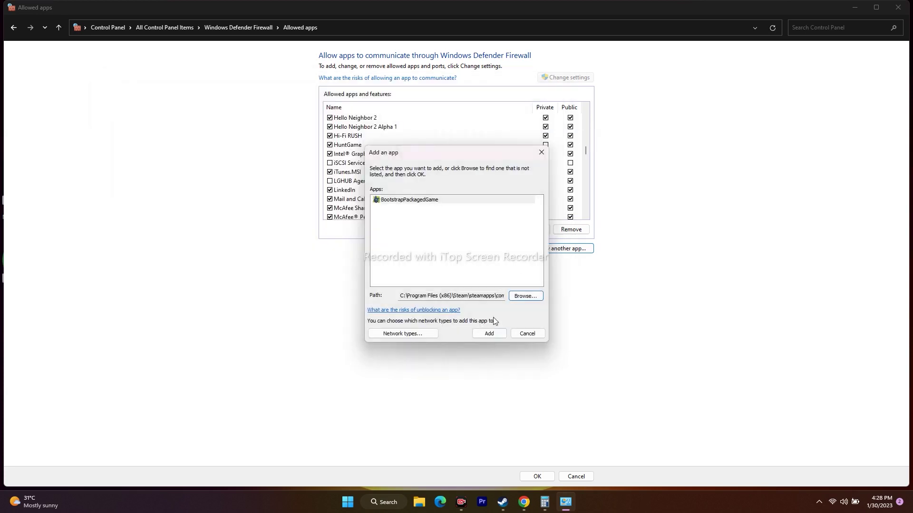
- Cancel the firewall exception, close the allowed apps window and return to Steam
click(524, 336)
click(898, 7)
click(513, 502)
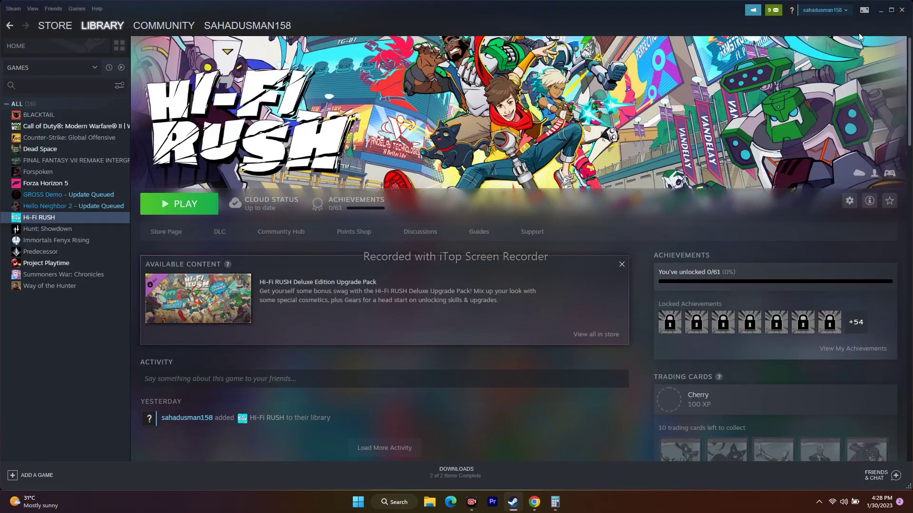
- Bring Chrome forward and go back to the NVIDIA driver search form
click(881, 10)
click(535, 502)
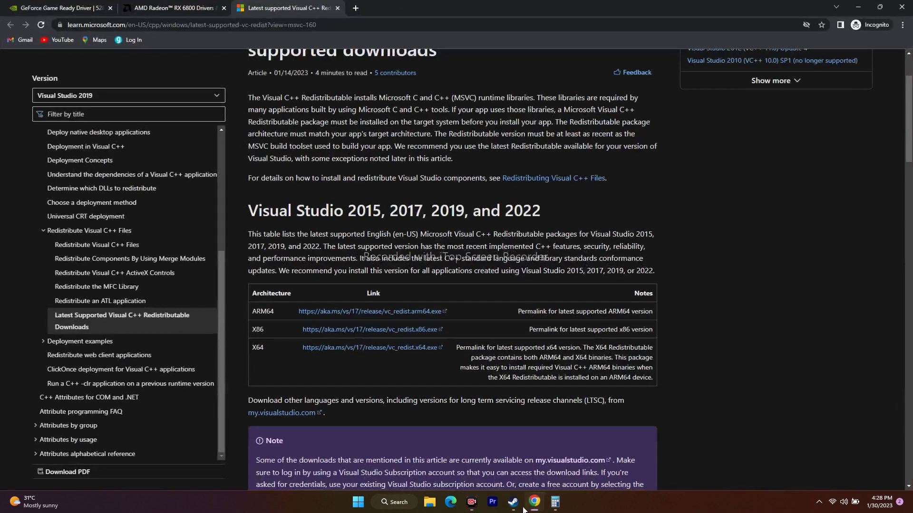
click(143, 6)
click(81, 5)
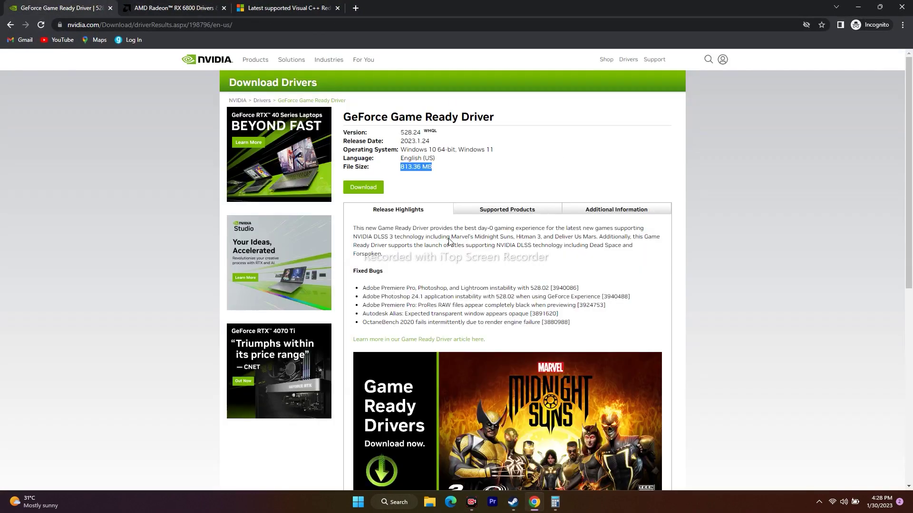
click(10, 24)
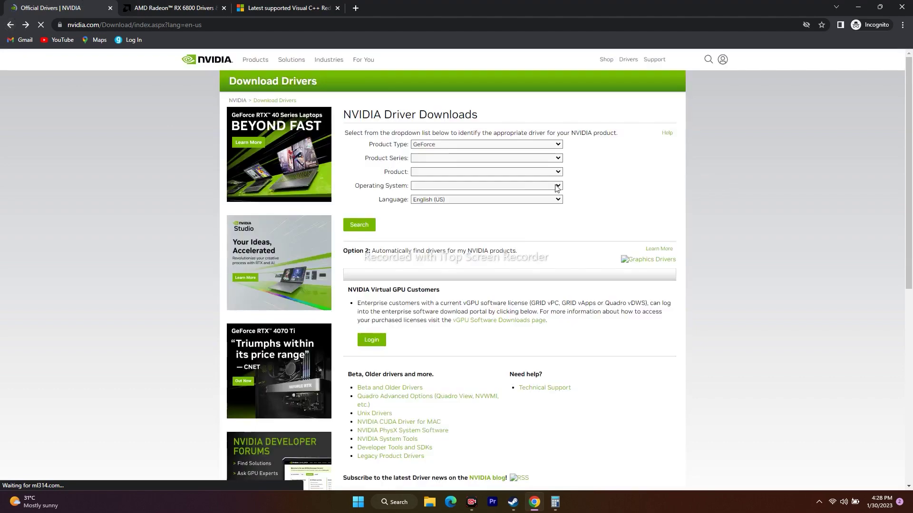
- Switch between Steam, Chrome and the AMD tab, ending on NVIDIA Driver Downloads
click(859, 8)
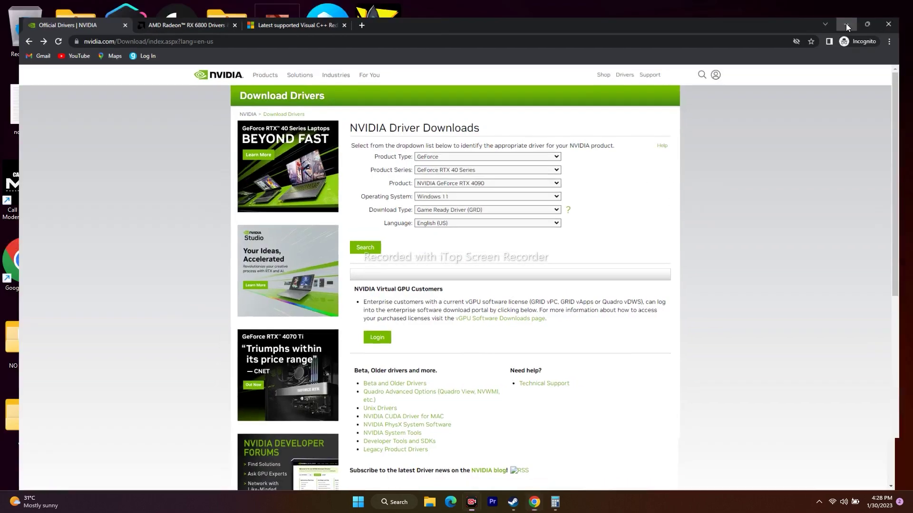
click(514, 503)
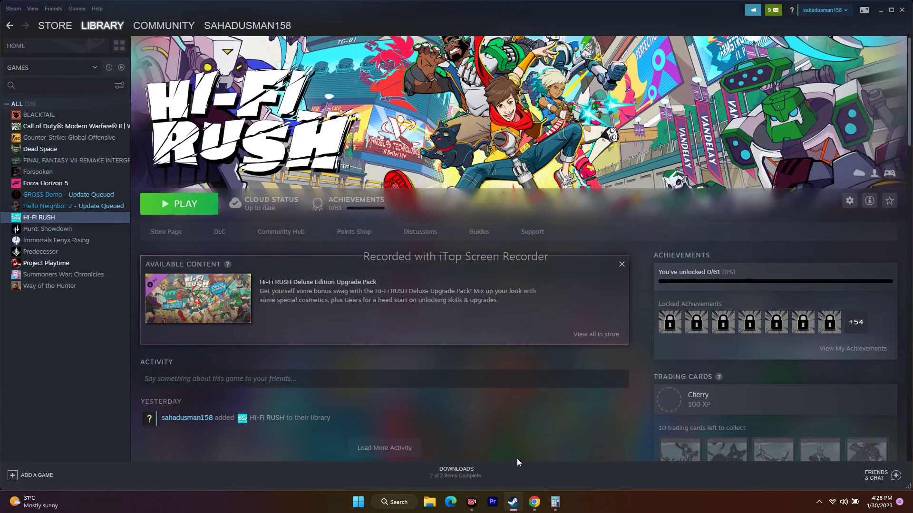
click(514, 502)
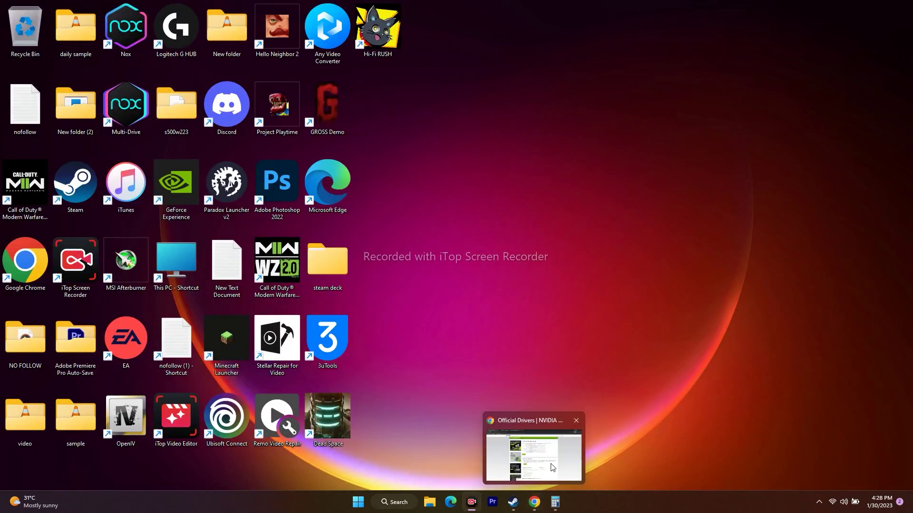
click(534, 502)
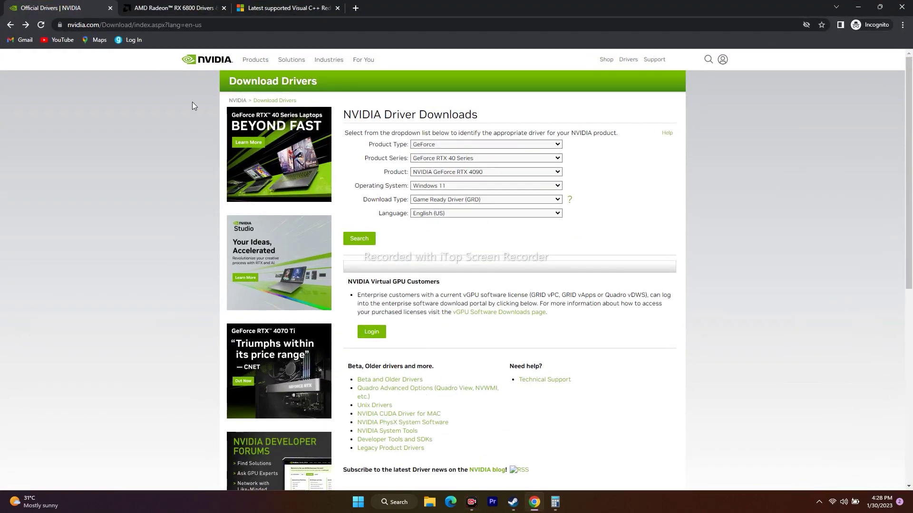
click(140, 7)
key(ctrl+shift+Tab)
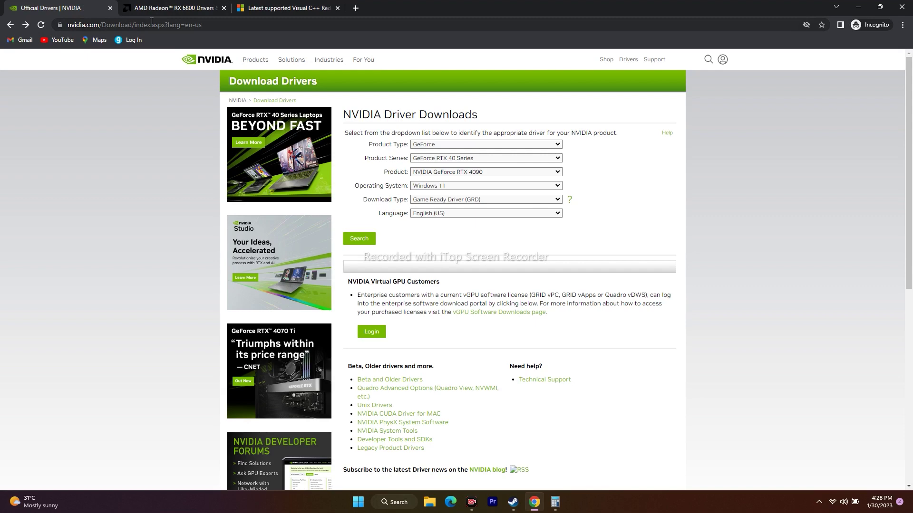
click(163, 13)
click(79, 15)
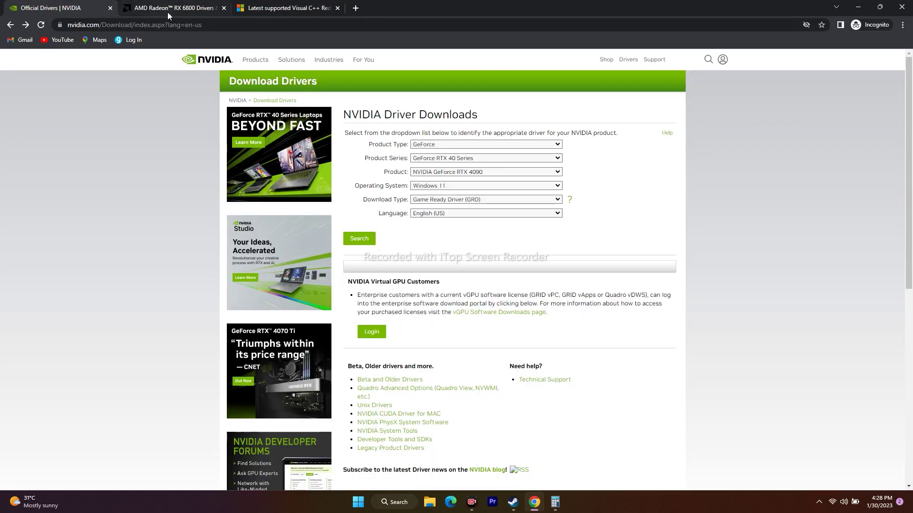
click(166, 10)
click(79, 8)
- Set the operating system to Windows 11 and search for the RTX 4090 driver
click(476, 188)
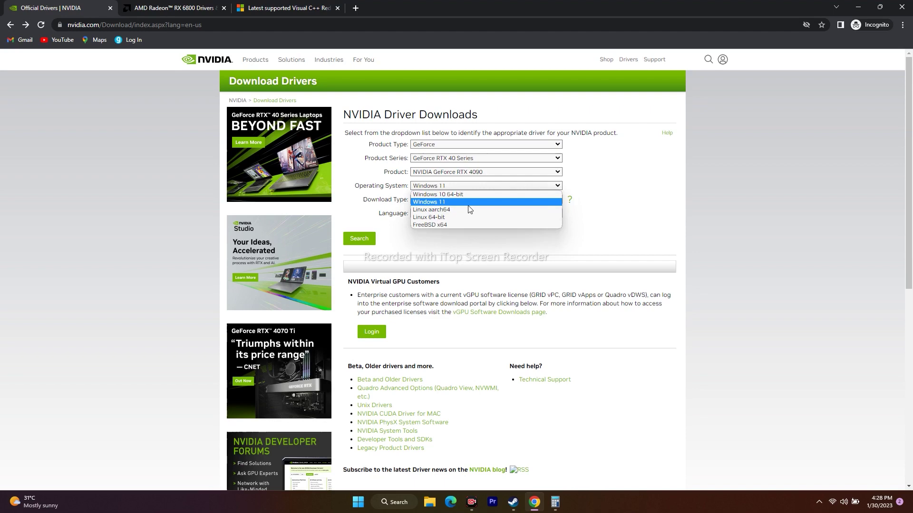
click(459, 202)
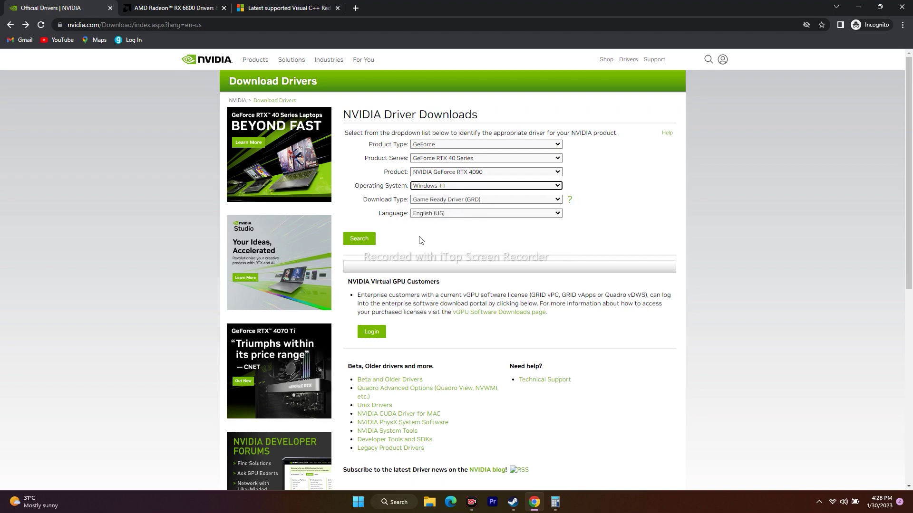
click(359, 240)
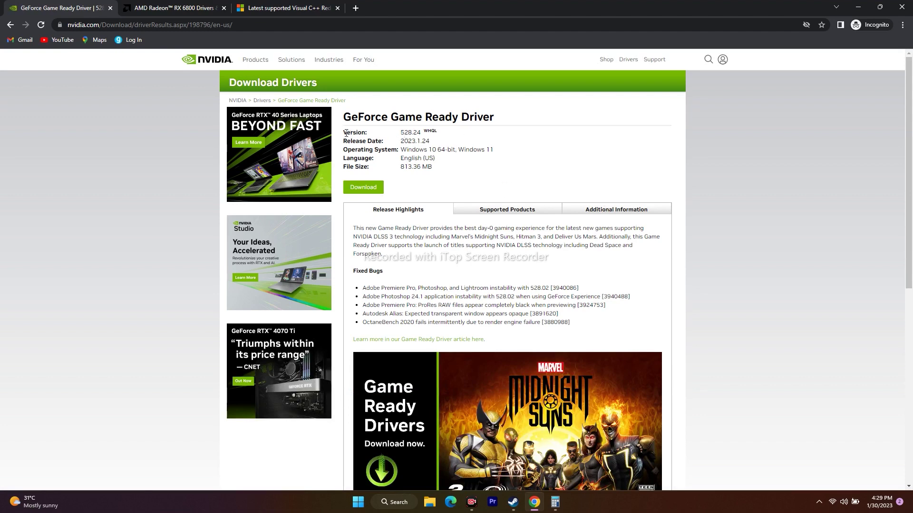
- Highlight driver version 528.24 WHQL, release date 2023.1.24 and file size 813.36 MB
drag(401, 133, 451, 137)
click(400, 145)
drag(401, 141, 430, 142)
click(432, 146)
drag(400, 141, 438, 141)
click(433, 151)
drag(401, 168, 446, 169)
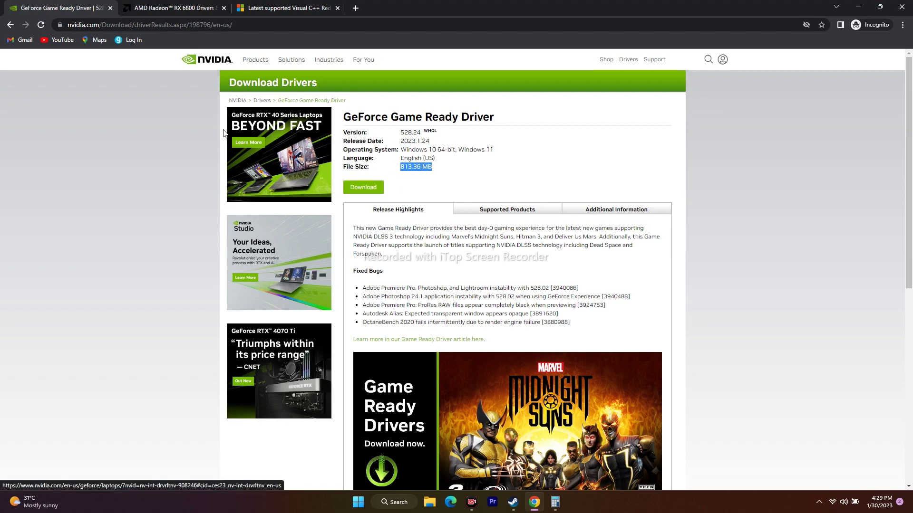
- On the AMD tab, submit Graphics > RX 6800 and toggle the Windows 11 - 64-Bit section
click(151, 7)
scroll(174, 209, up, 3)
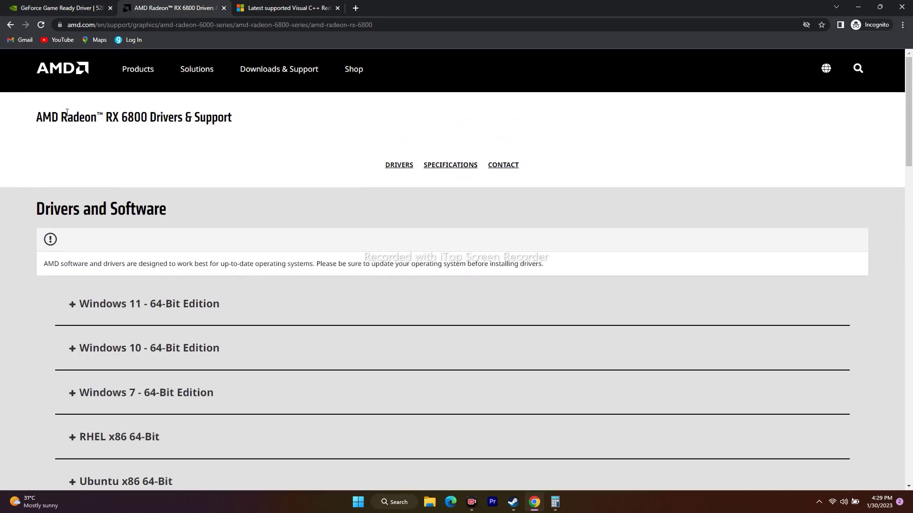
click(11, 24)
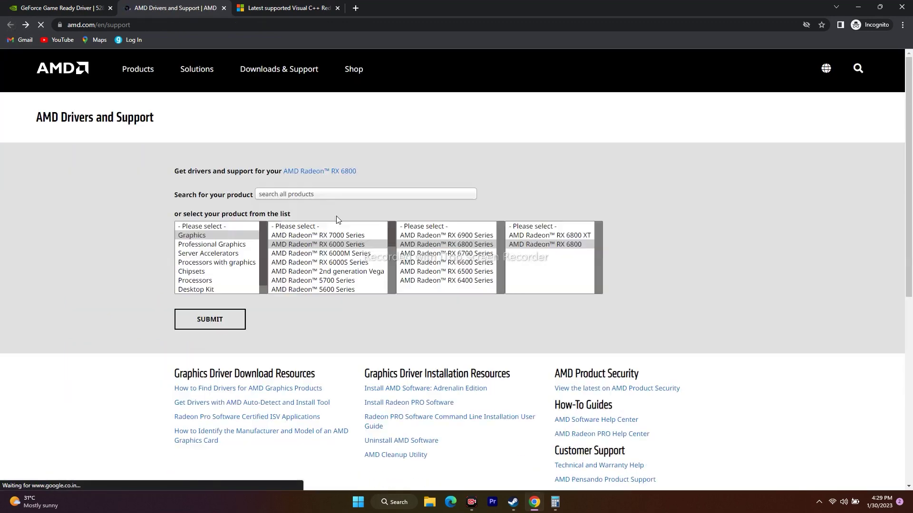
click(190, 238)
click(237, 318)
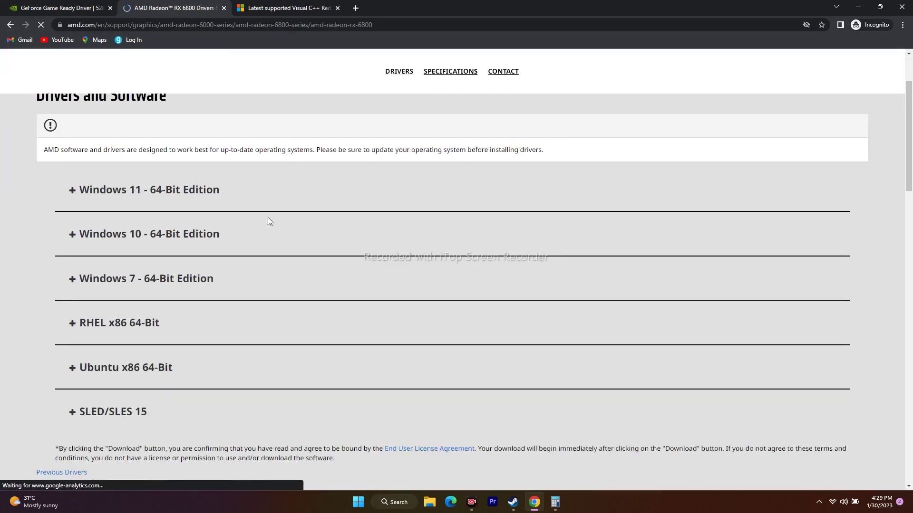
click(74, 191)
click(73, 191)
- Open Start's power options, then dismiss them with the Windows key
click(356, 502)
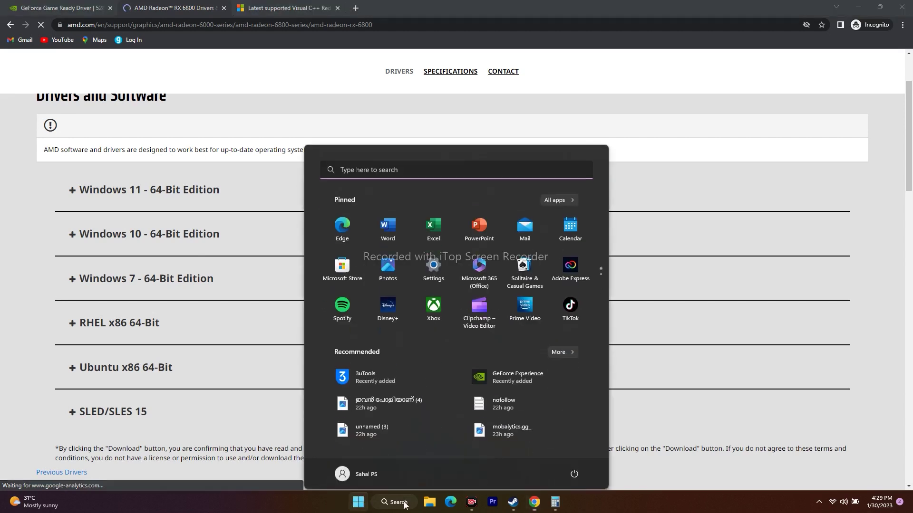
click(574, 469)
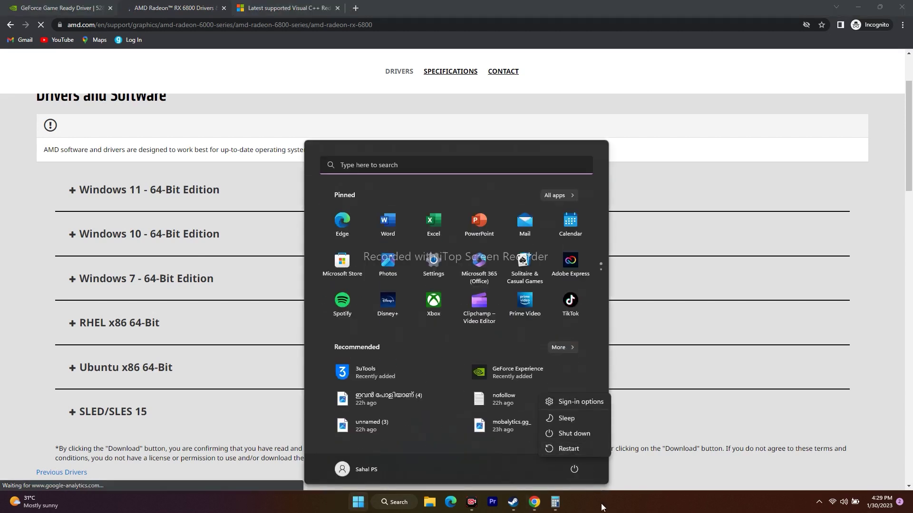
key(super)
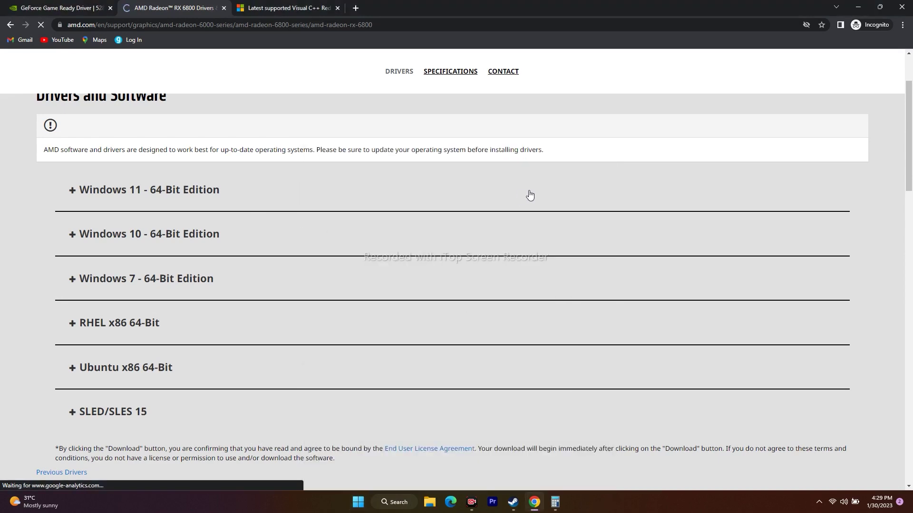
- Minimize Chrome and Steam, then bring up the search panel
click(860, 8)
click(513, 502)
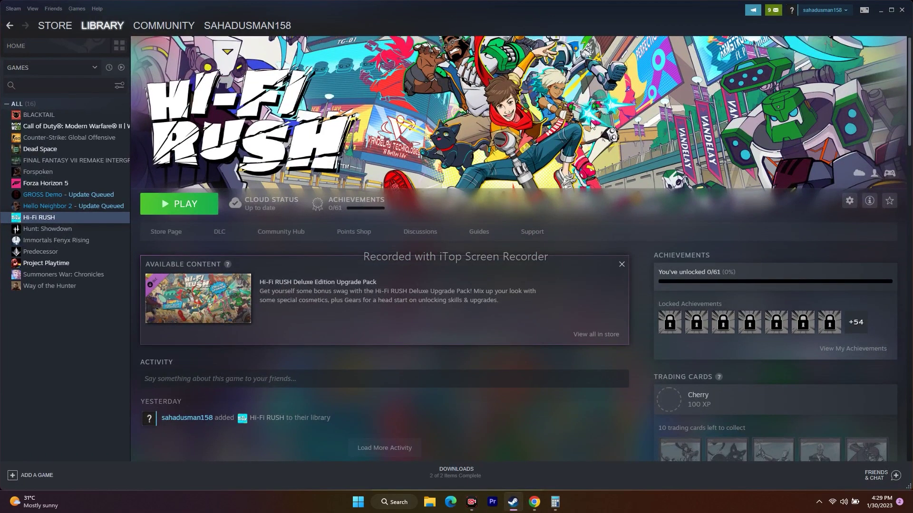
click(880, 11)
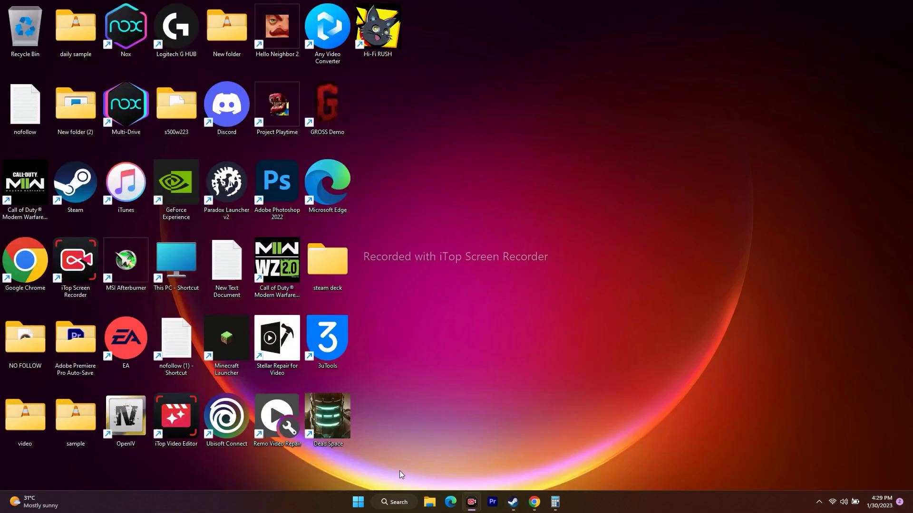
click(397, 502)
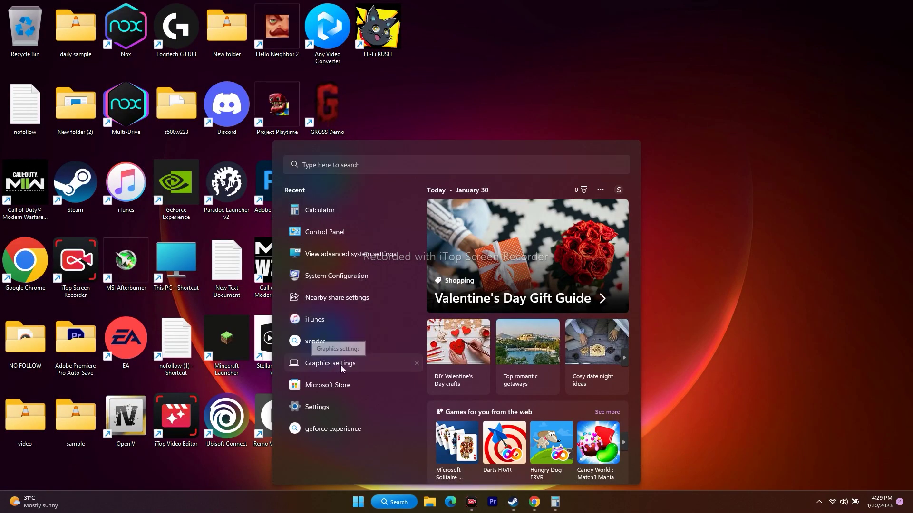
- Open Graphics settings from Recent and scroll through the apps' High performance preferences
click(328, 364)
scroll(631, 231, down, 15)
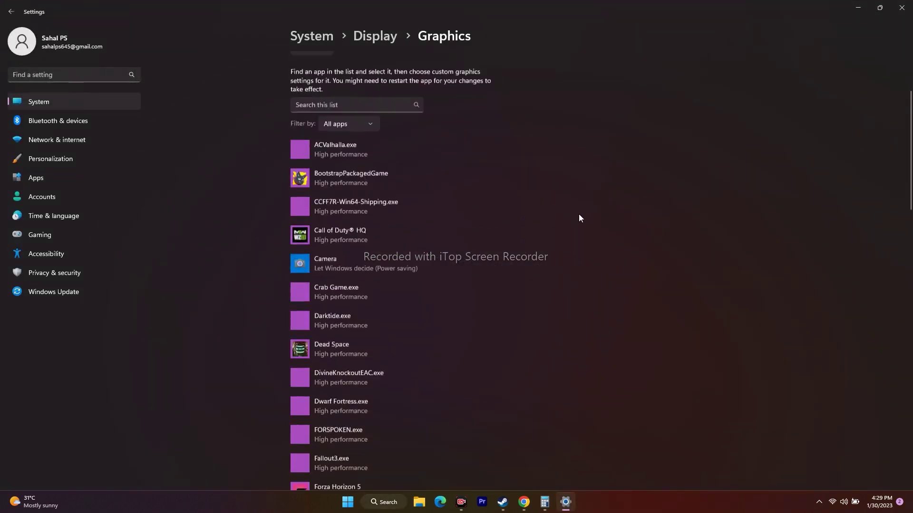
scroll(631, 228, up, 10)
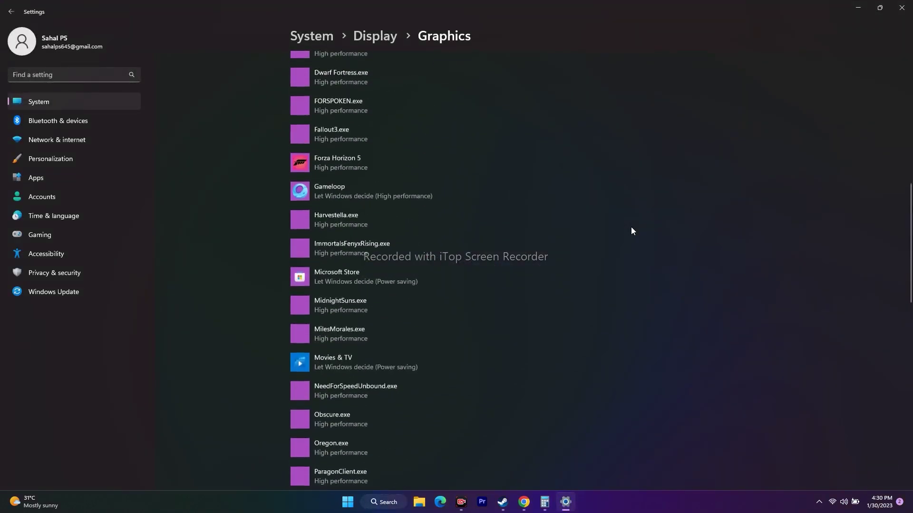
scroll(631, 231, up, 5)
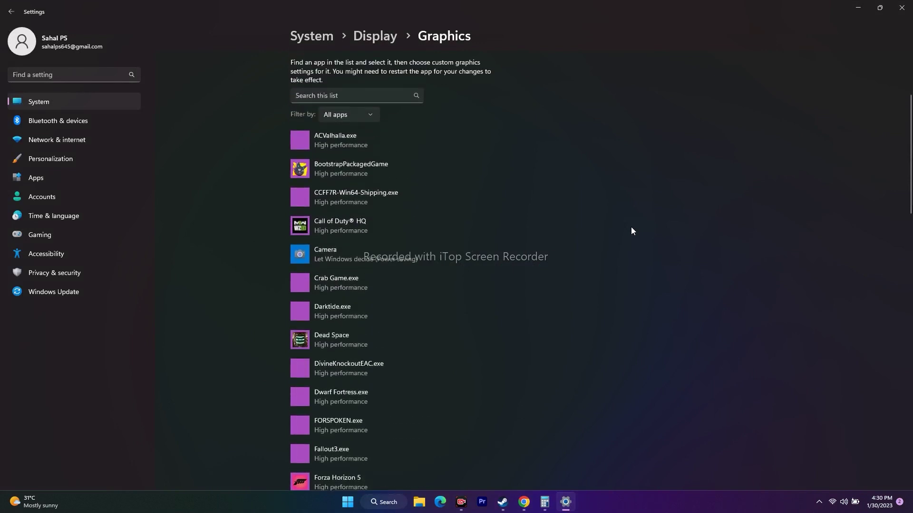
scroll(632, 231, down, 2)
scroll(631, 231, up, 2)
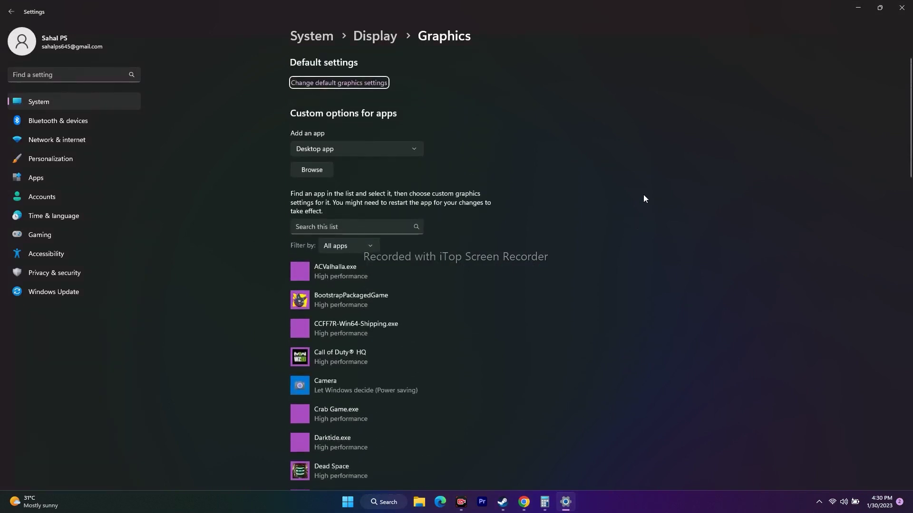
- Browse for an app and navigate to C:\Program Files (x86)
click(317, 170)
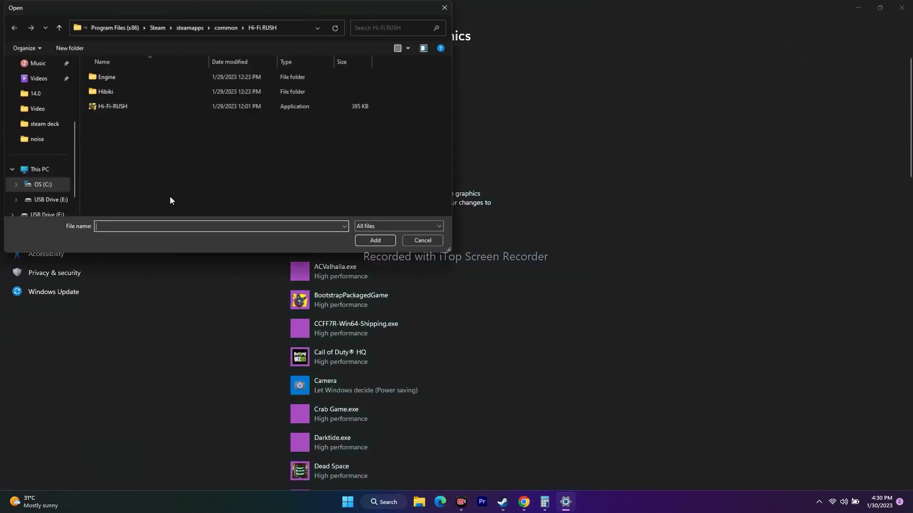
click(41, 170)
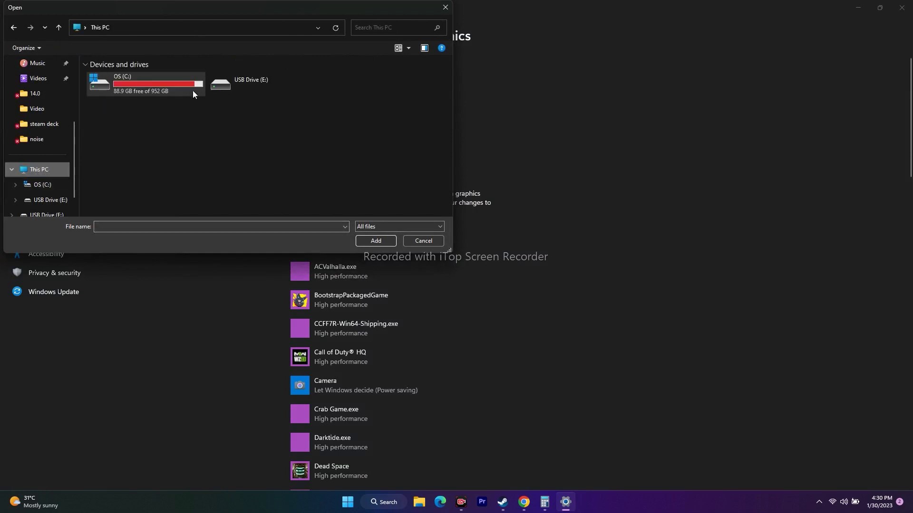
double_click(160, 92)
scroll(136, 153, down, 4)
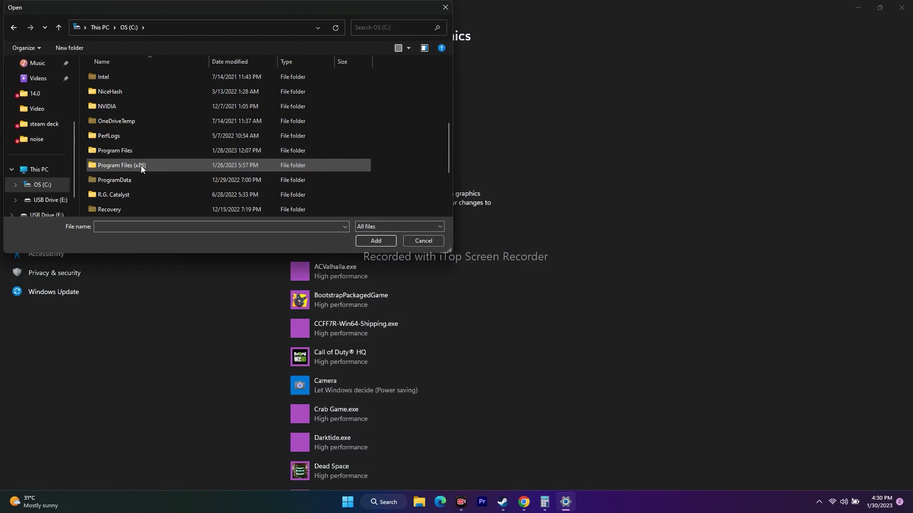
double_click(141, 165)
scroll(142, 100, down, 3)
scroll(143, 109, down, 1)
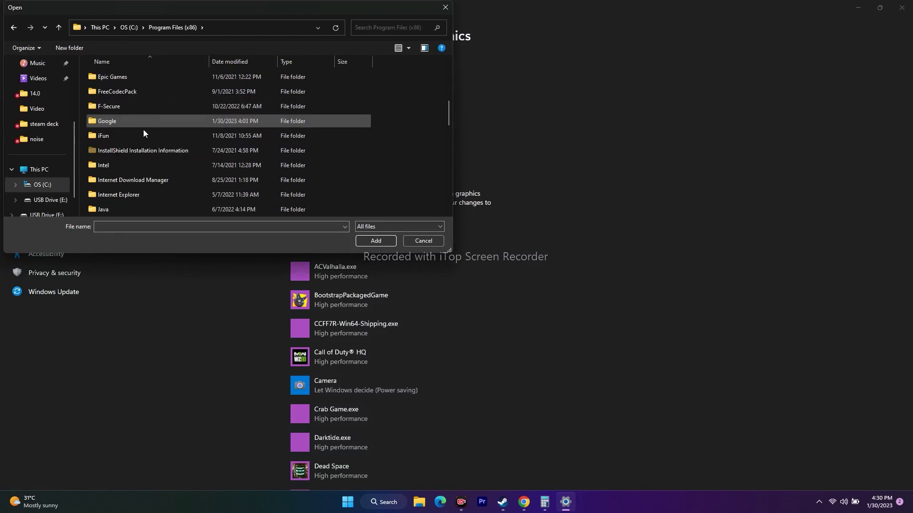
scroll(128, 146, down, 1)
scroll(128, 147, down, 6)
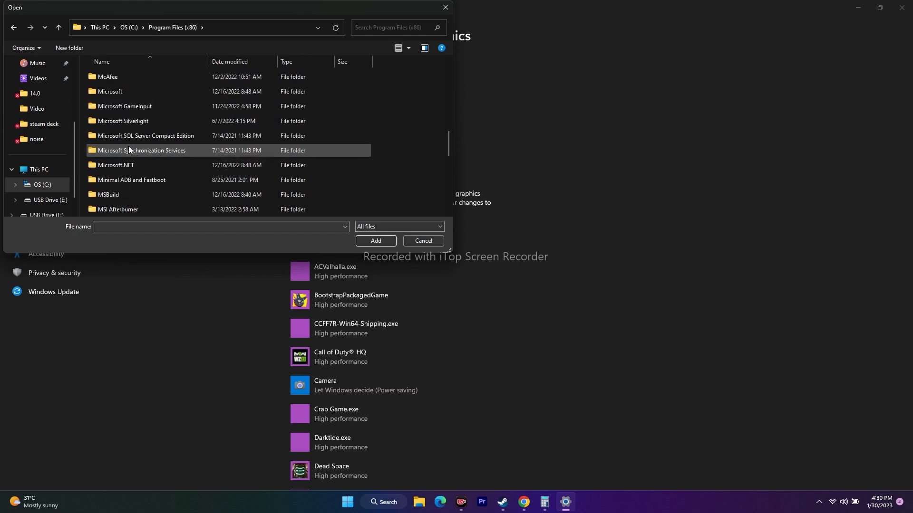
scroll(129, 147, down, 1)
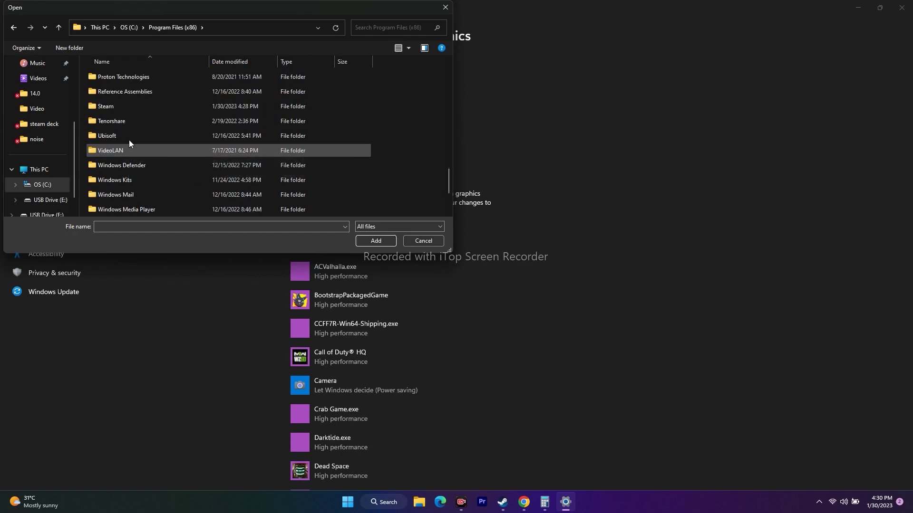
- Open Steam\steamapps\common\Hi-Fi RUSH and select the Hi-Fi-RUSH application
double_click(123, 107)
scroll(143, 138, down, 2)
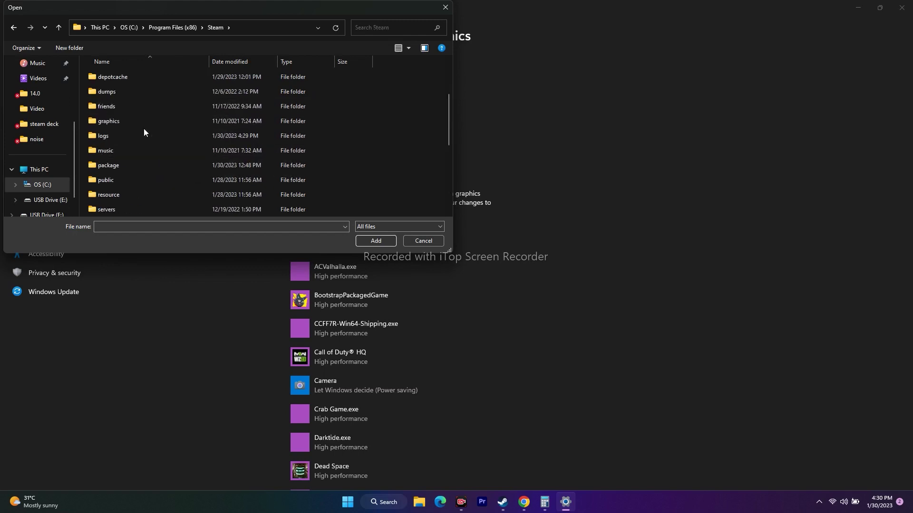
scroll(135, 155, down, 2)
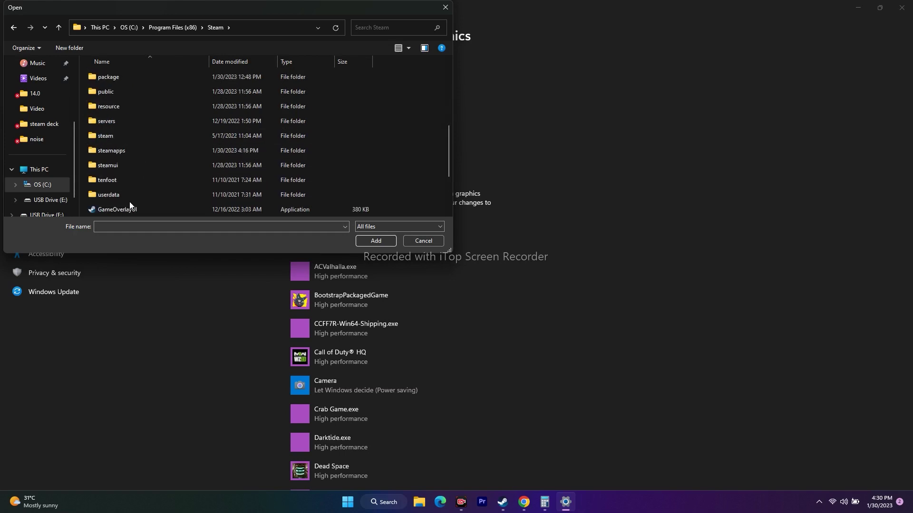
double_click(127, 153)
double_click(121, 77)
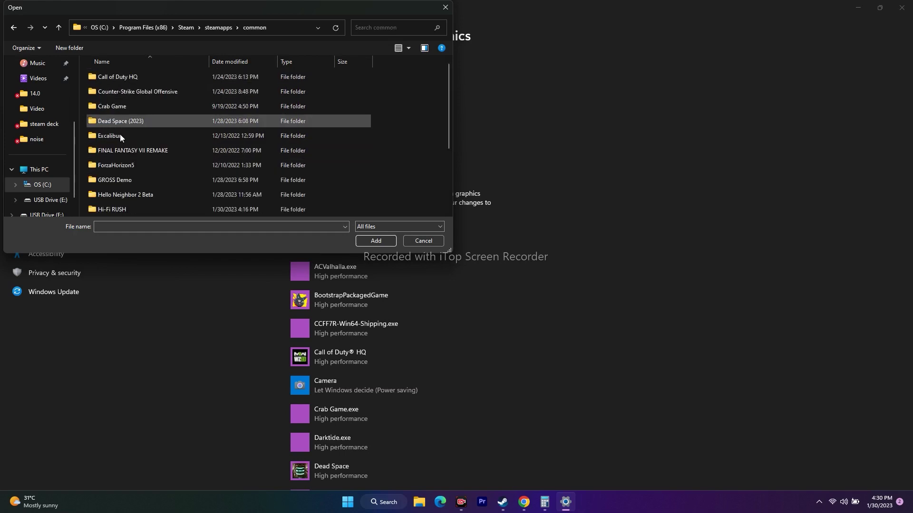
double_click(117, 210)
click(123, 109)
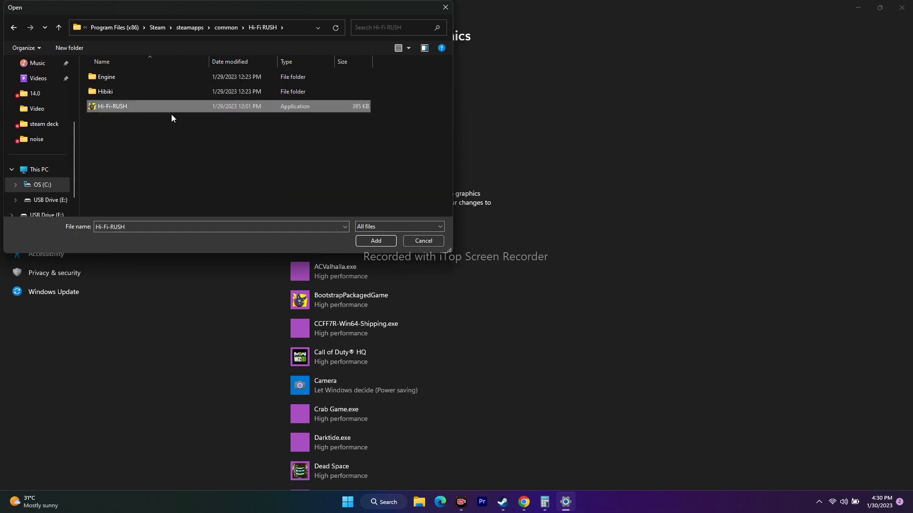
- Add Hi-Fi-RUSH, scroll to the bottom of the graphics app list, then close Settings
click(388, 241)
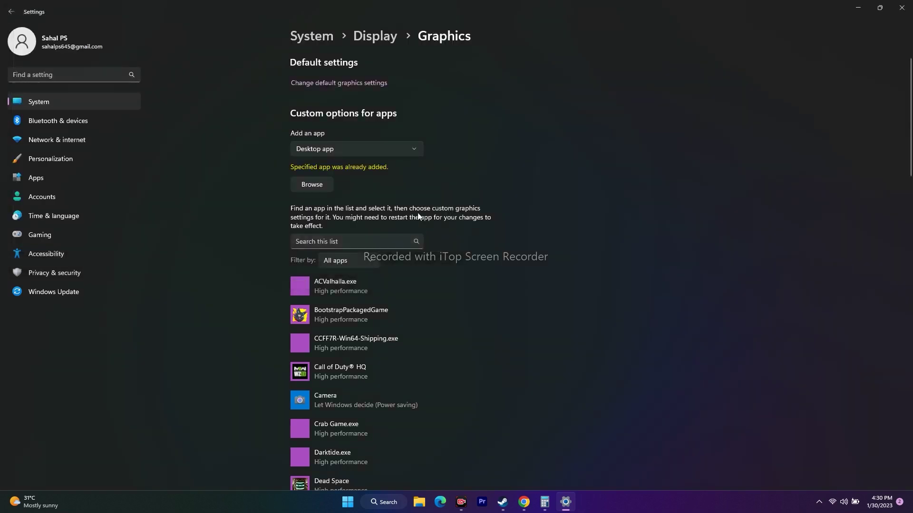
scroll(546, 250, down, 3)
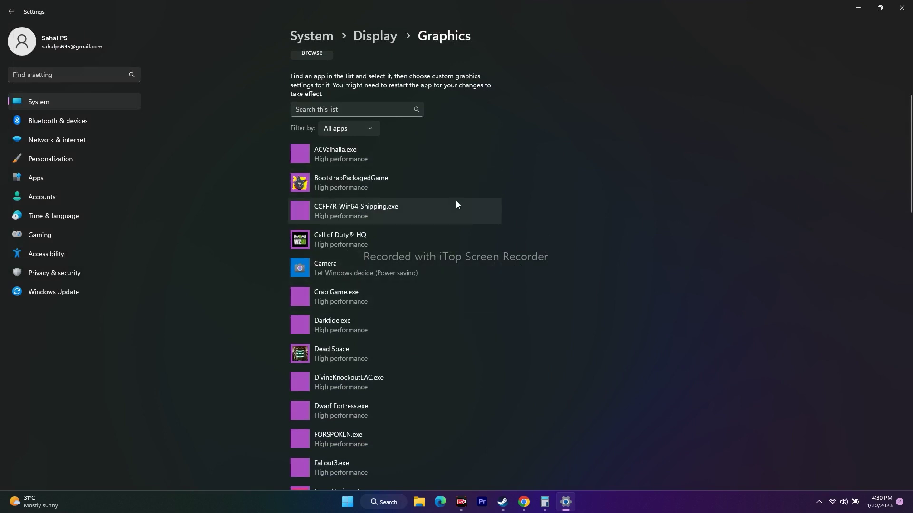
scroll(455, 201, down, 3)
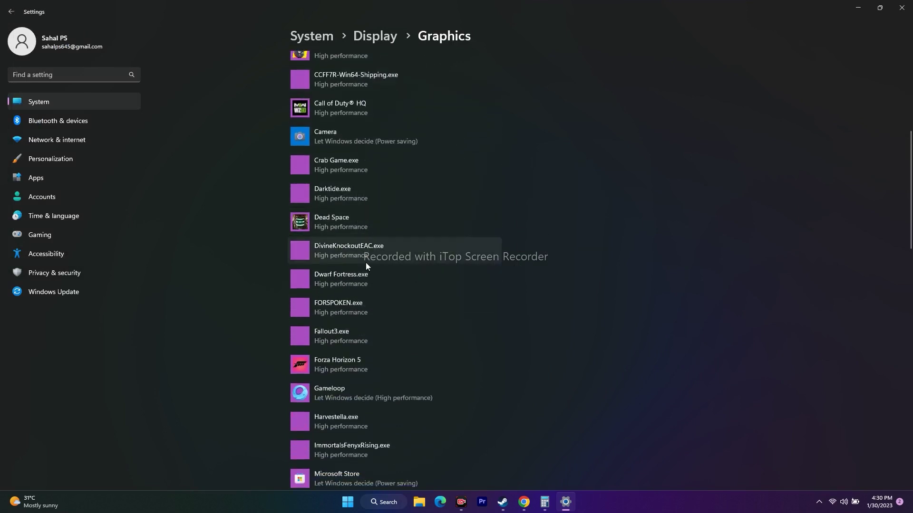
scroll(376, 254, down, 2)
scroll(384, 246, down, 10)
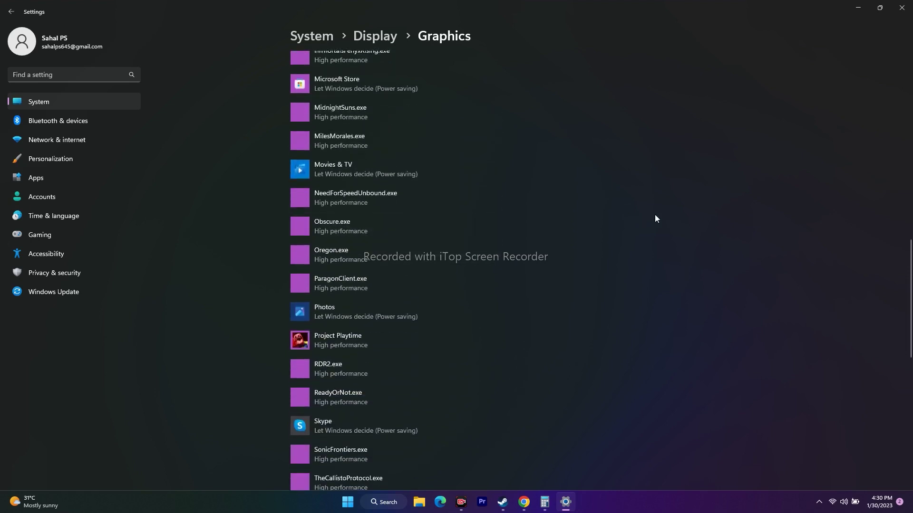
scroll(637, 218, down, 7)
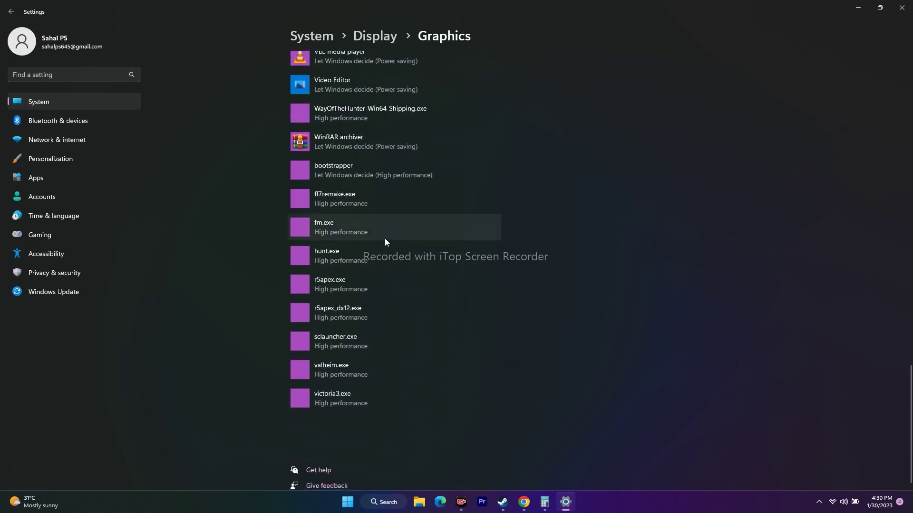
click(901, 8)
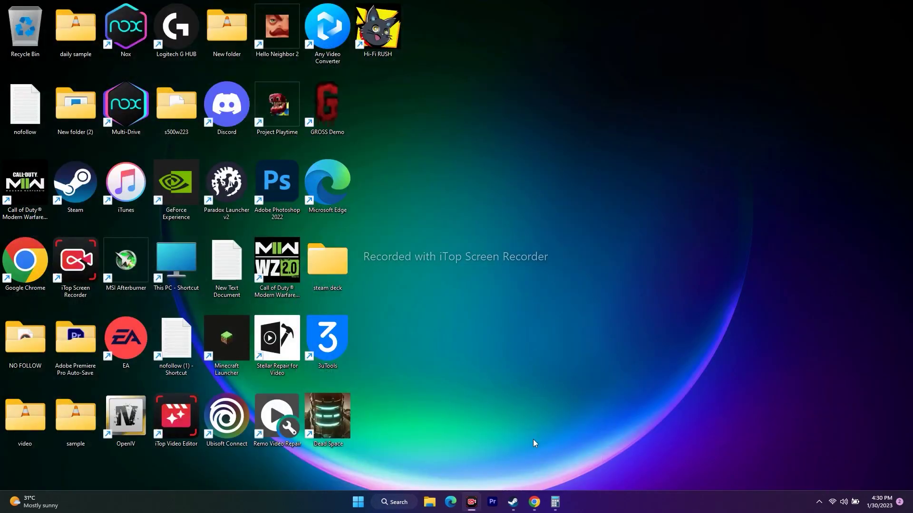
- Browse to the install folder via Steam's Hi-Fi RUSH Properties > Local Files
click(537, 501)
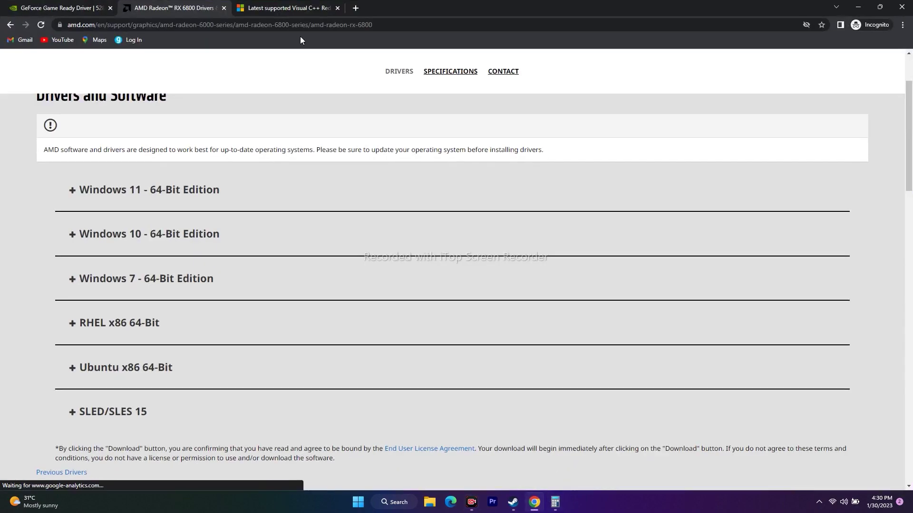
click(509, 505)
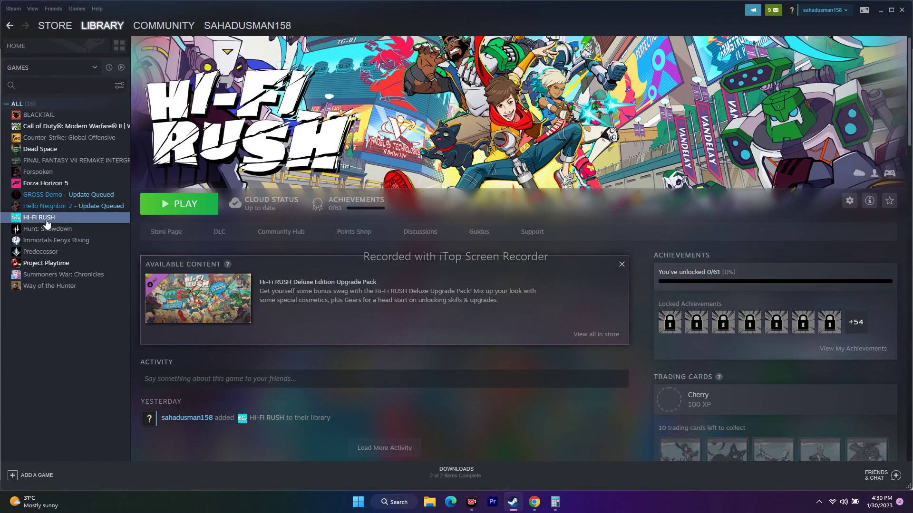
right_click(63, 222)
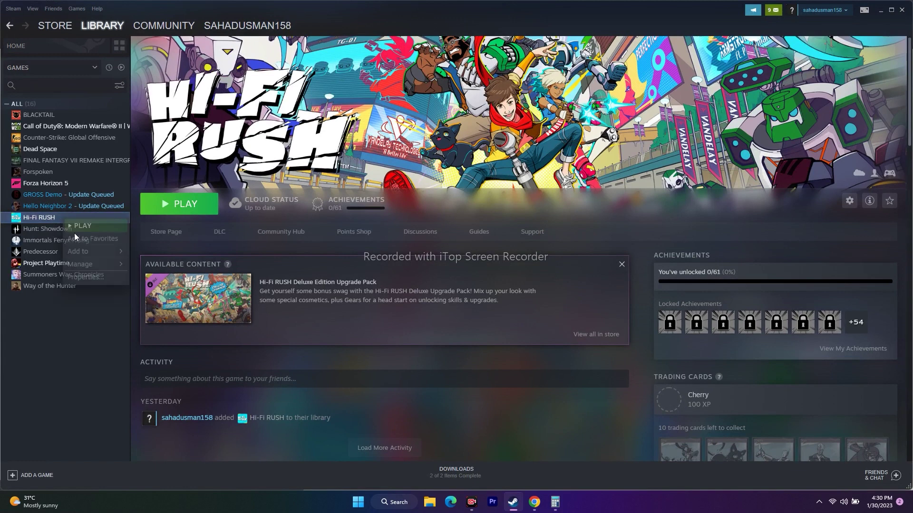
click(79, 273)
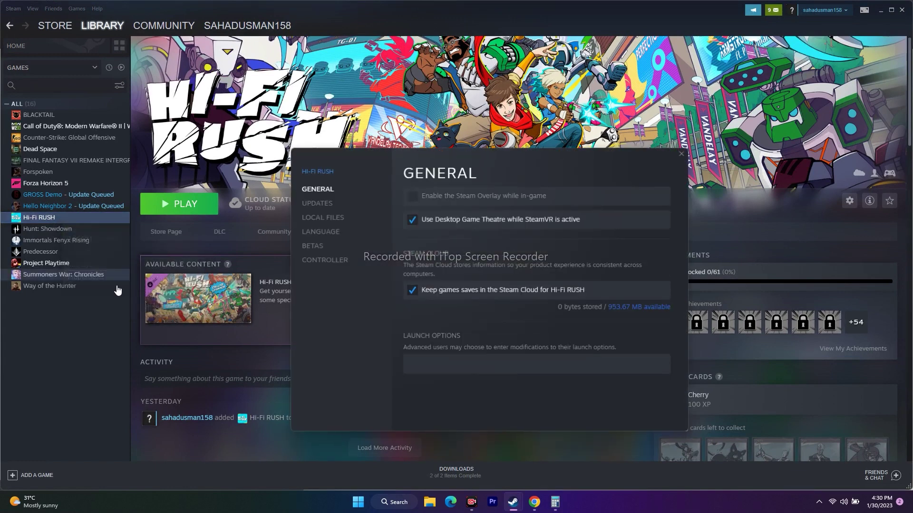
click(329, 219)
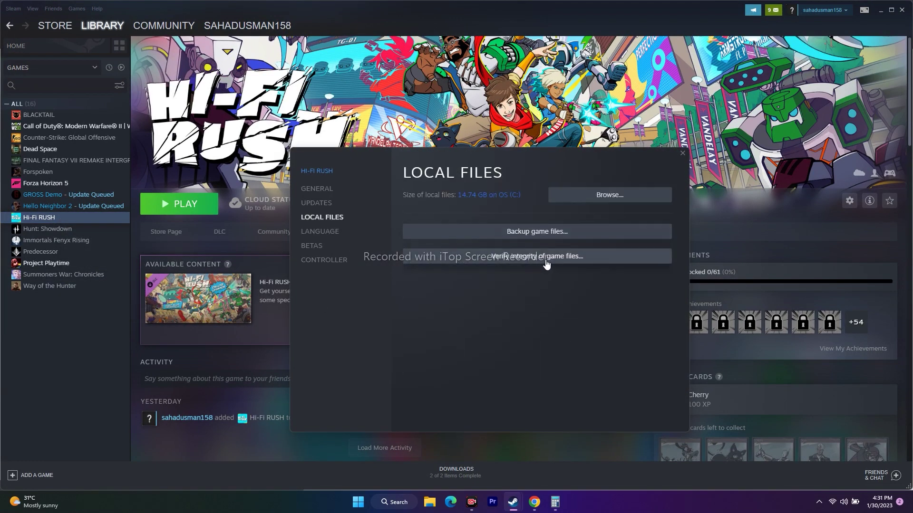
click(608, 195)
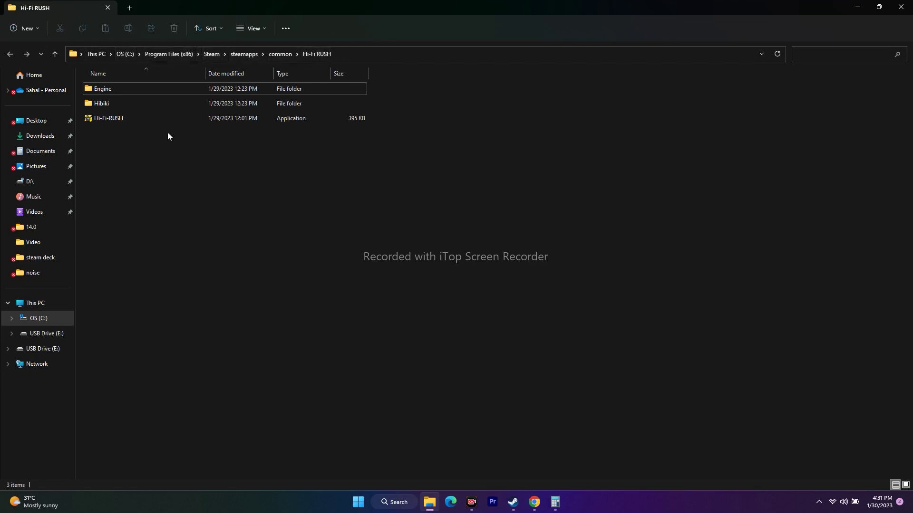
- Close the install folder, game properties, Steam library and browser windows
click(138, 121)
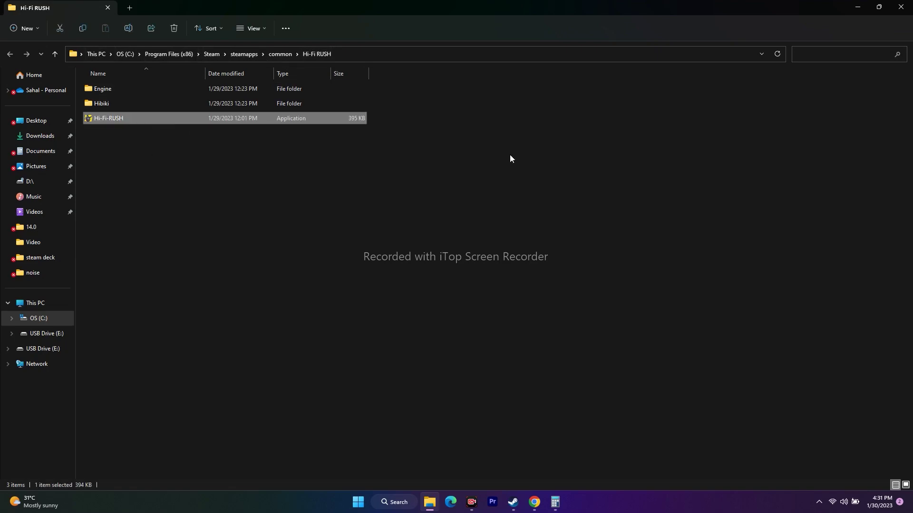
click(900, 7)
click(681, 154)
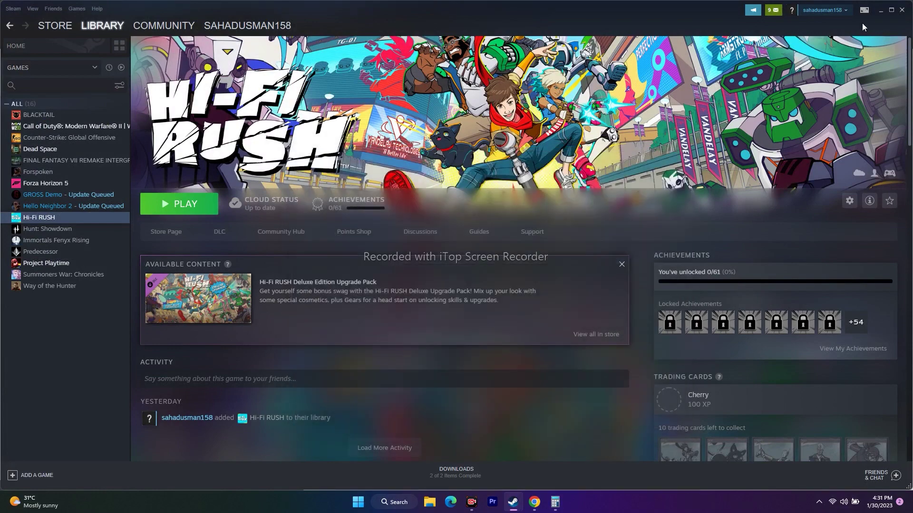
click(879, 10)
click(859, 8)
- In a new File Explorer window, go to This PC > OS (C:) > Program Files (x86) > Steam
click(429, 502)
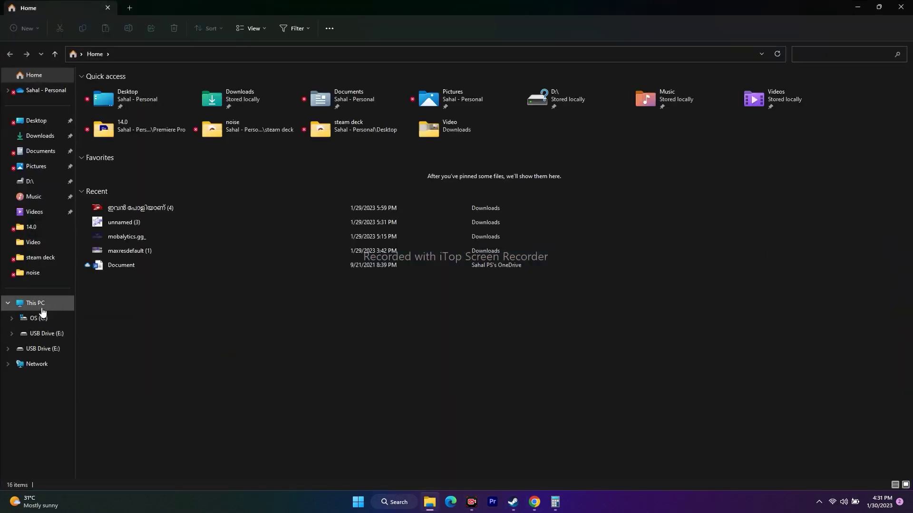
click(39, 304)
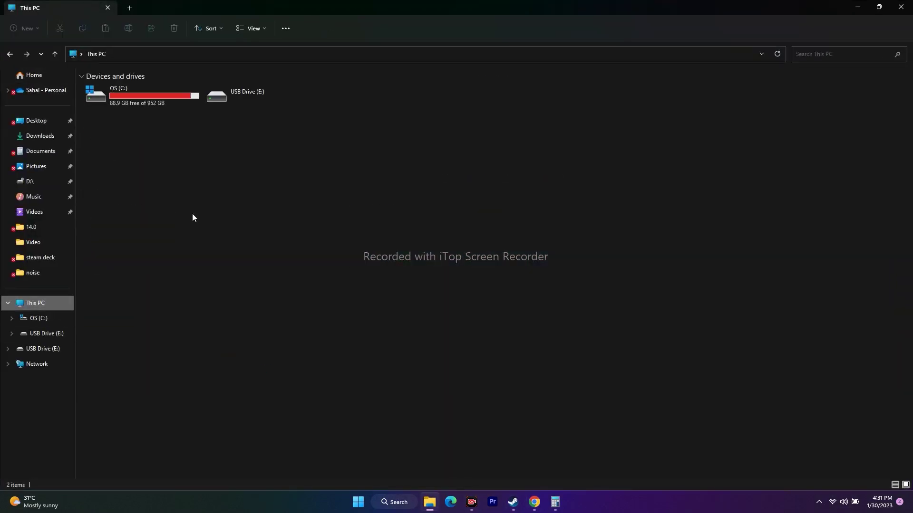
double_click(144, 91)
double_click(124, 354)
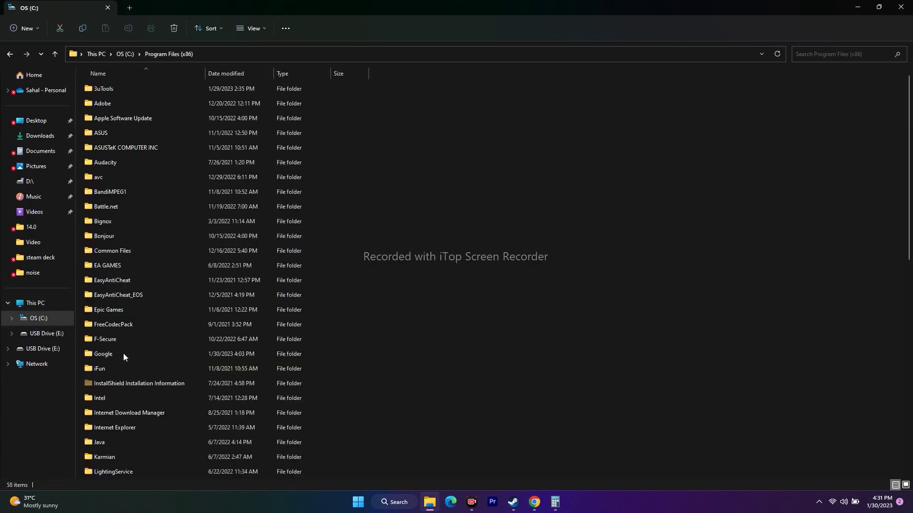
scroll(128, 271, down, 10)
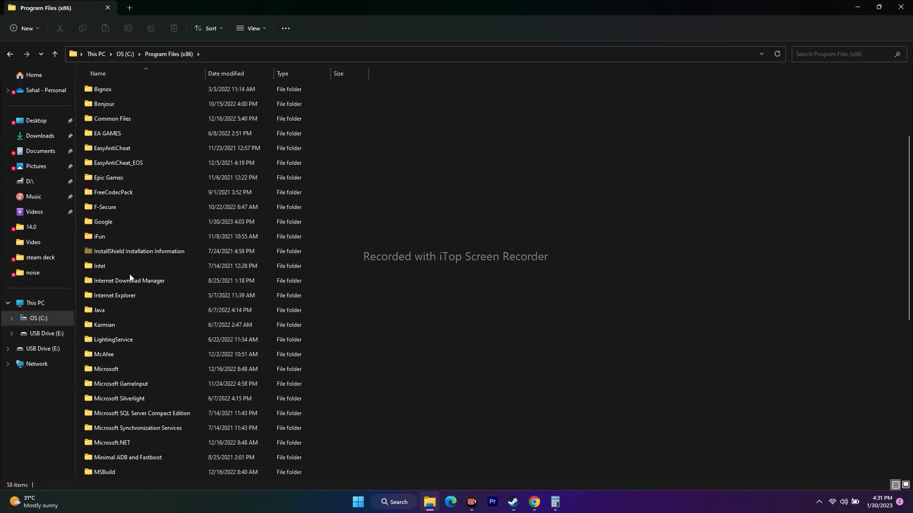
click(110, 287)
double_click(110, 286)
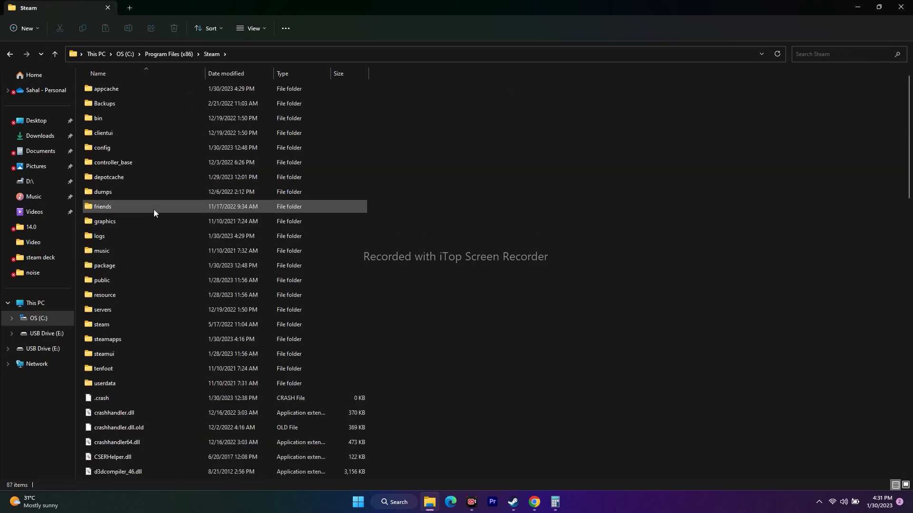
- Go into steamapps > common > Hi-Fi RUSH and select the Hi-Fi-RUSH application
double_click(113, 339)
click(9, 54)
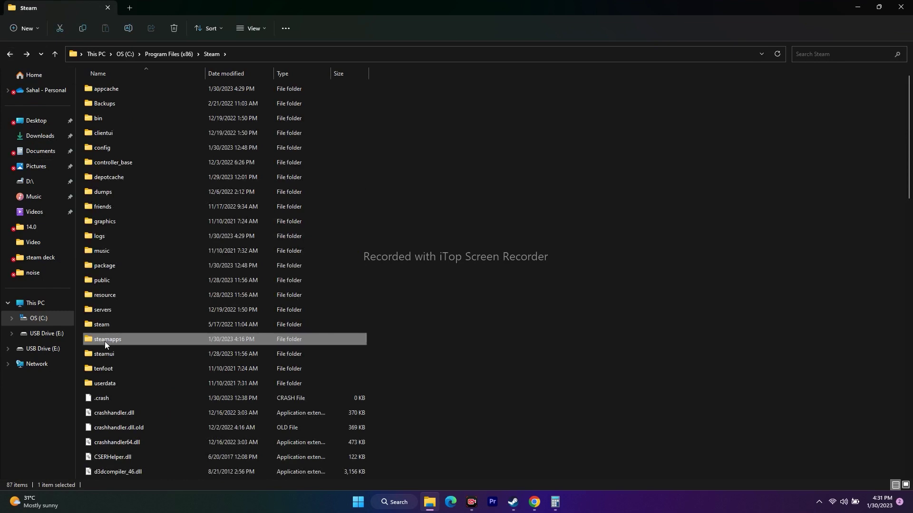
double_click(105, 340)
double_click(118, 87)
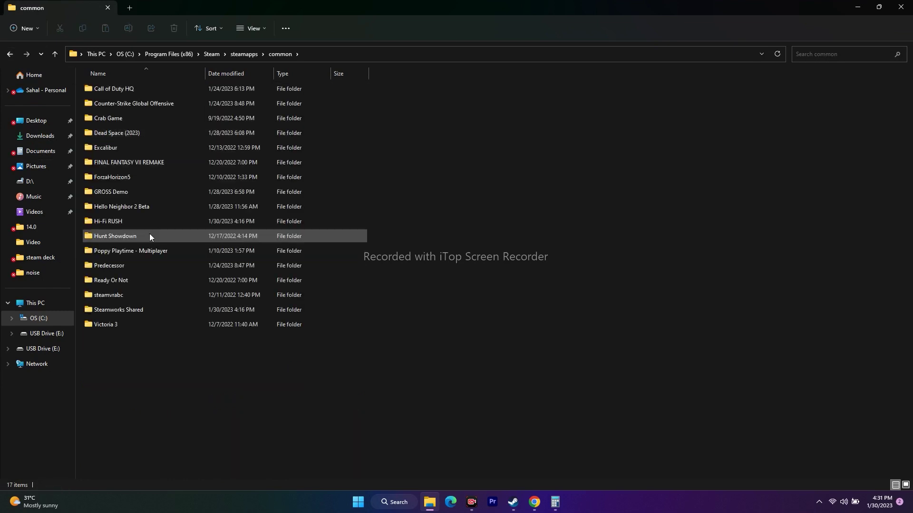
double_click(115, 221)
click(130, 121)
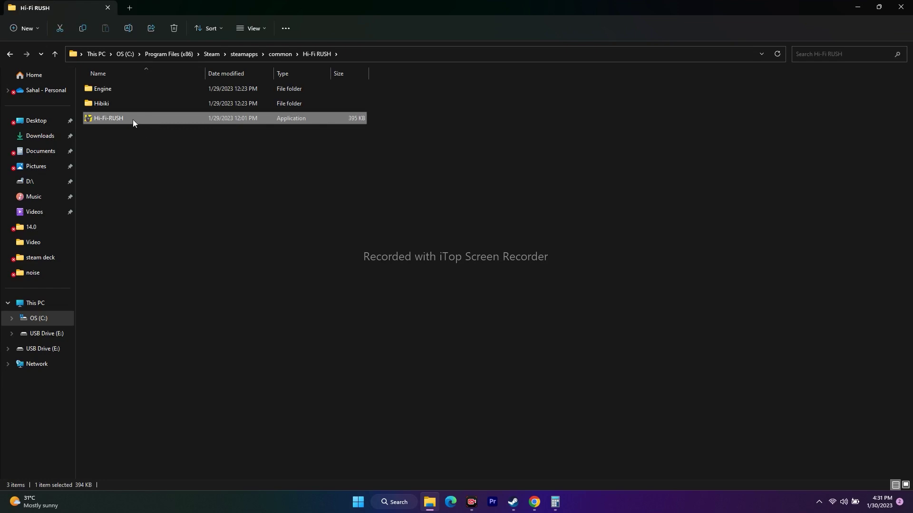
- Tick 'Run this program as an administrator' in Hi-Fi-RUSH's Compatibility properties, then apply and close
right_click(132, 119)
click(124, 121)
right_click(127, 121)
click(167, 299)
click(218, 292)
drag(224, 232, 466, 109)
click(446, 127)
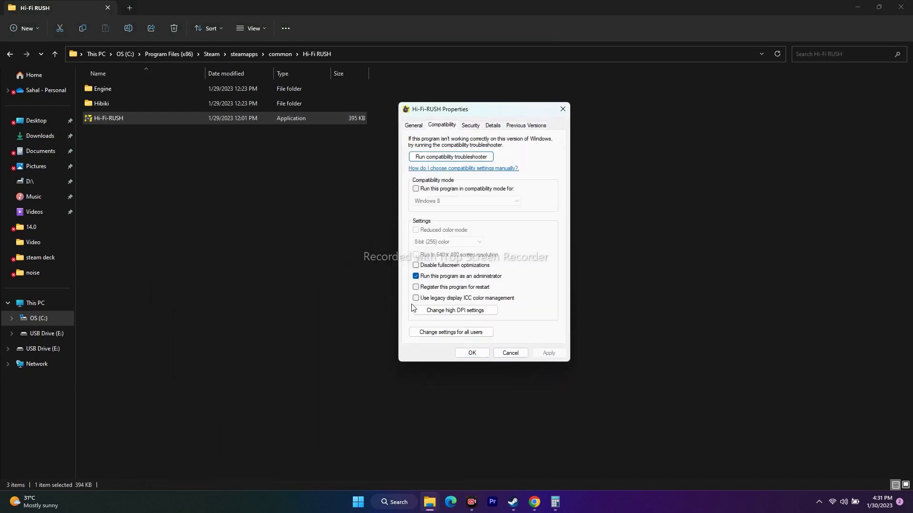
click(417, 277)
click(417, 277)
click(548, 354)
click(472, 353)
click(364, 207)
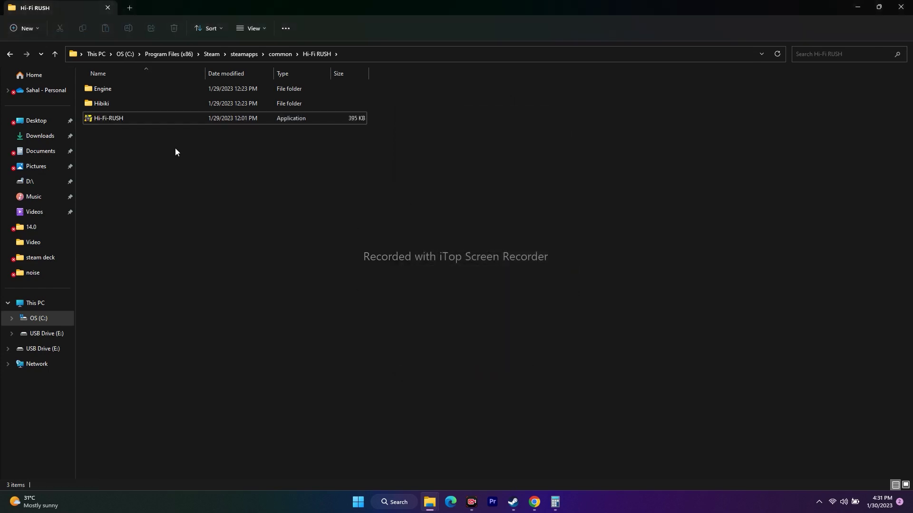
- Close the game folder window, briefly bring up the Steam library, then open This PC from the desktop
click(900, 7)
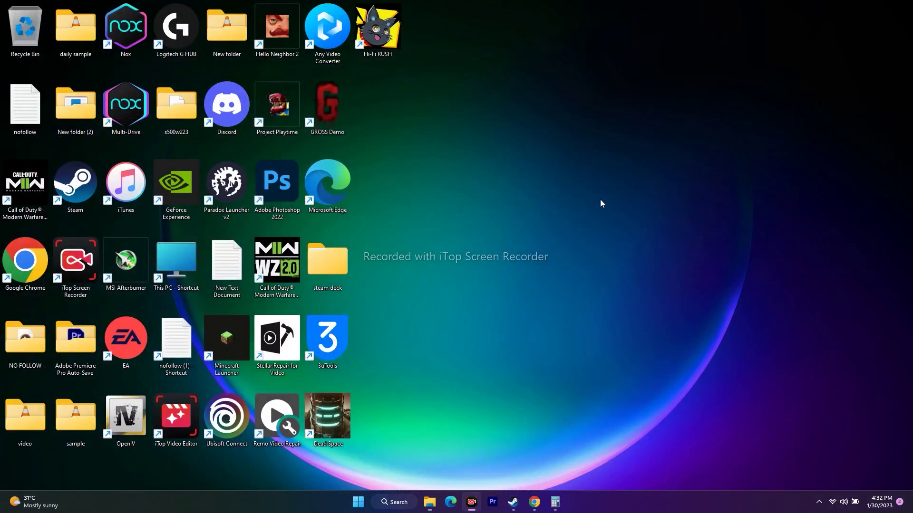
click(512, 501)
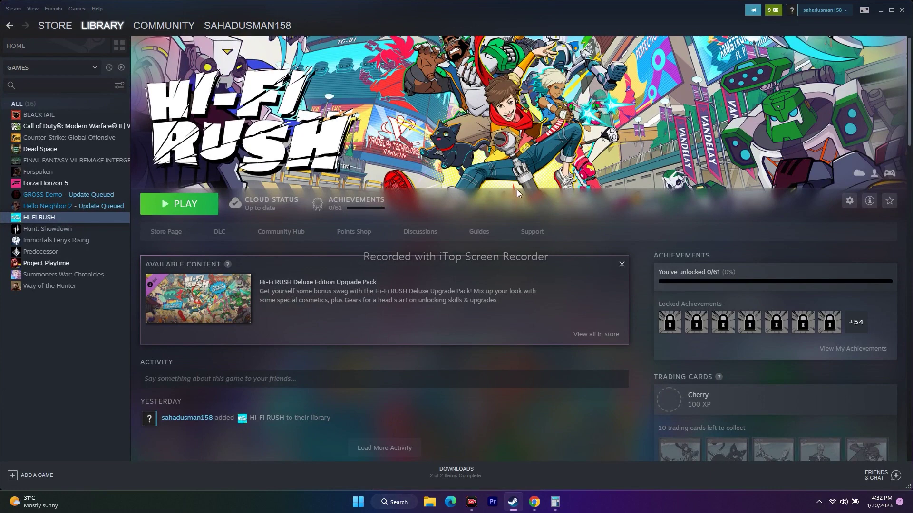
click(881, 9)
double_click(185, 256)
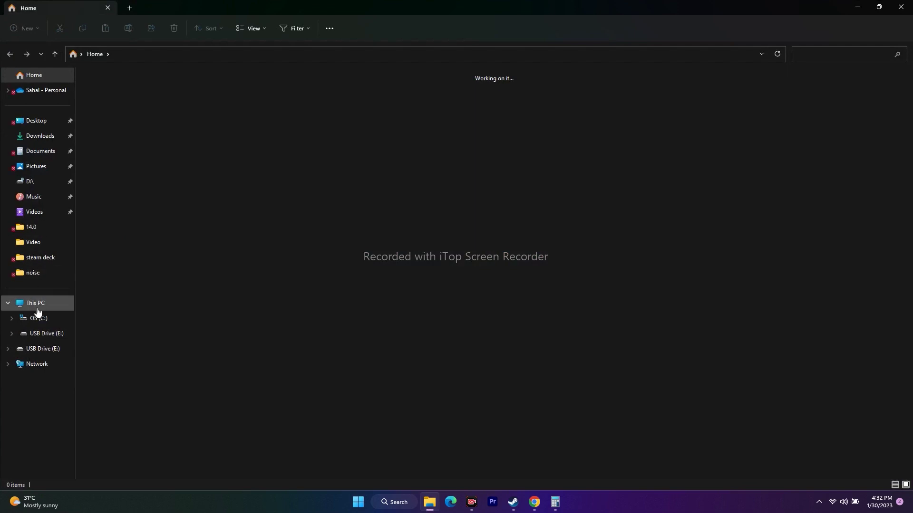
click(40, 151)
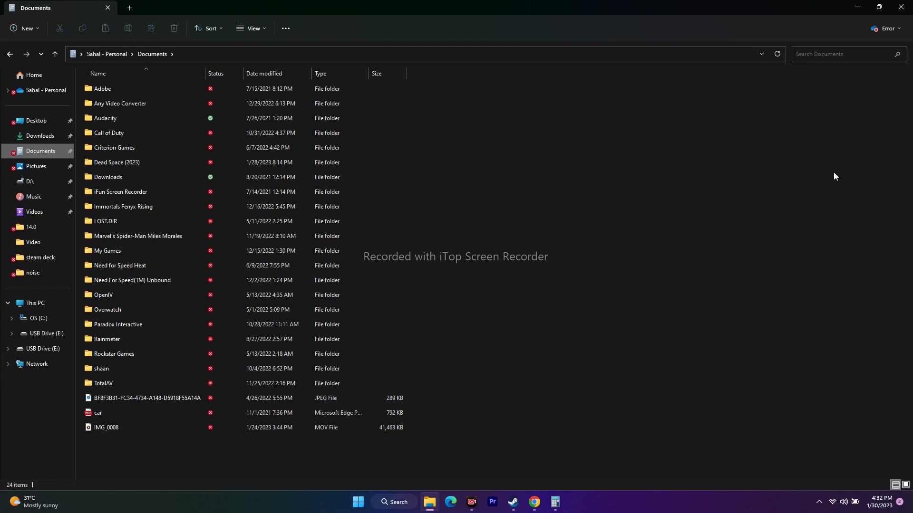
click(900, 7)
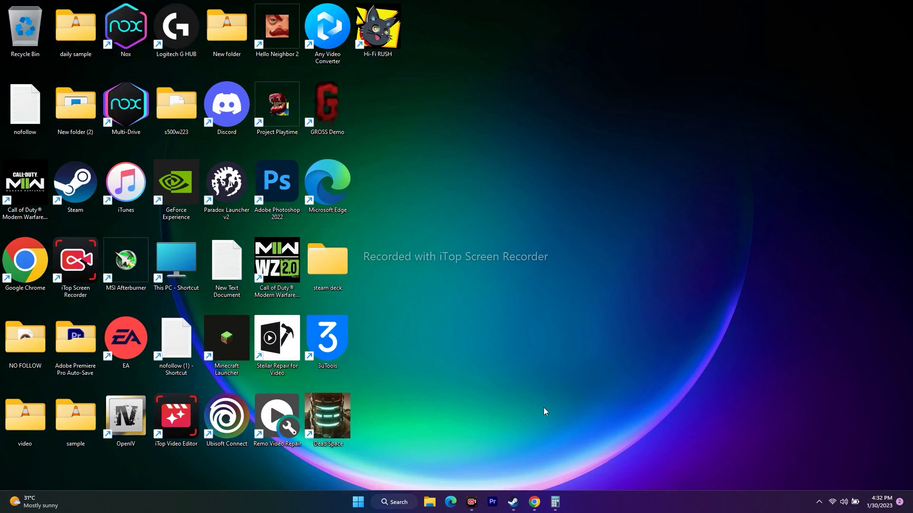
- Browse Hi-Fi RUSH's install folder from Steam's Local Files properties, then close the folder and properties
click(512, 502)
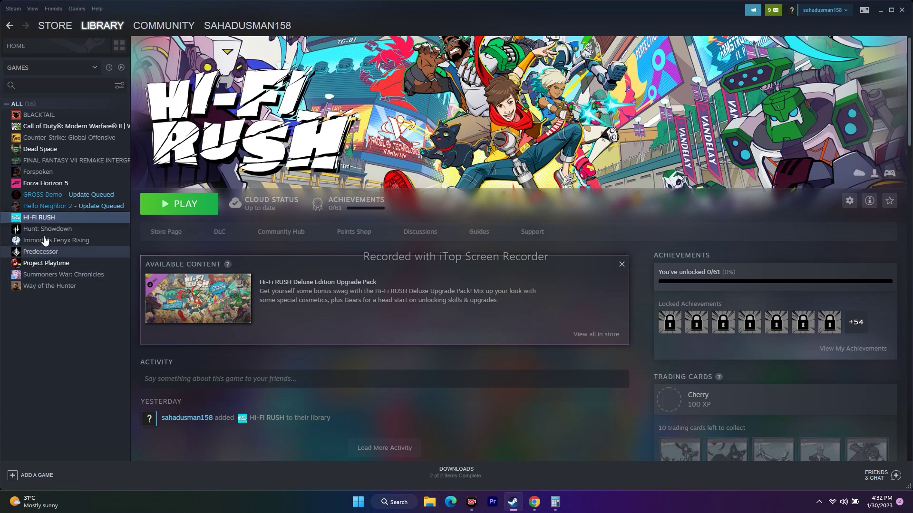
right_click(63, 219)
click(75, 276)
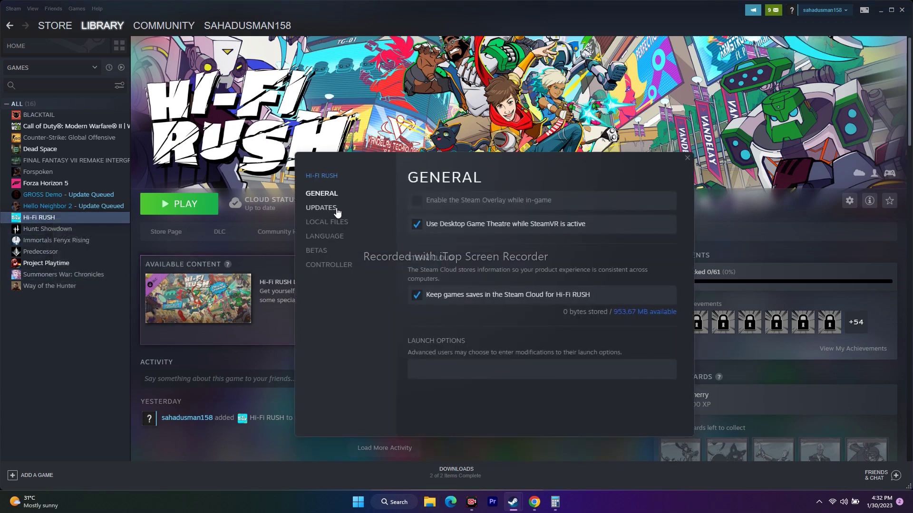
click(328, 220)
click(594, 201)
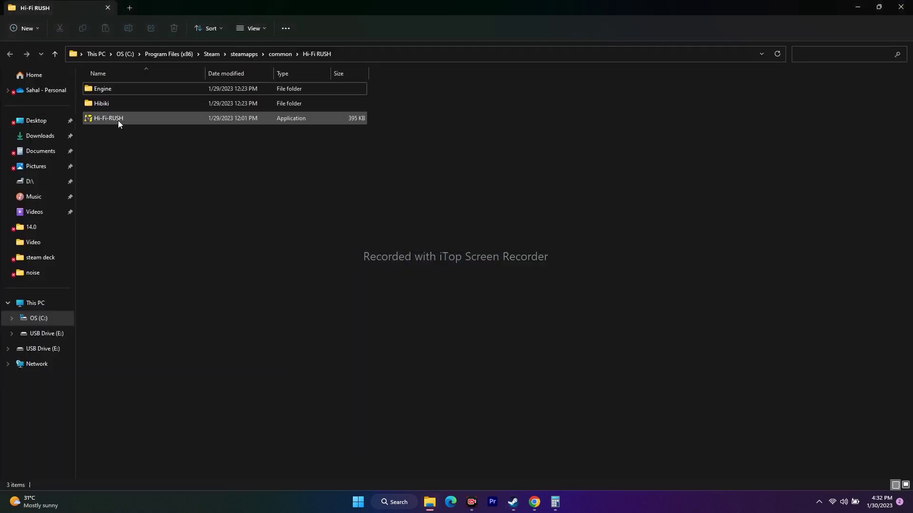
click(118, 122)
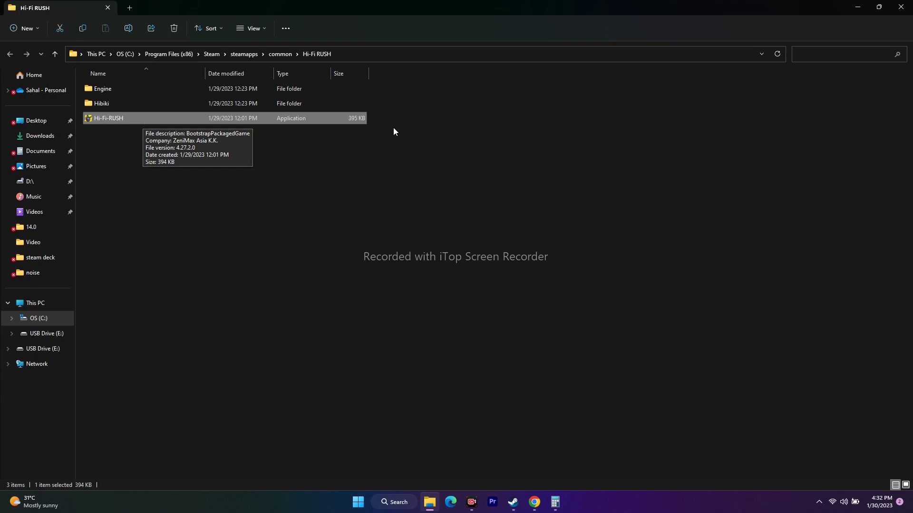
click(901, 7)
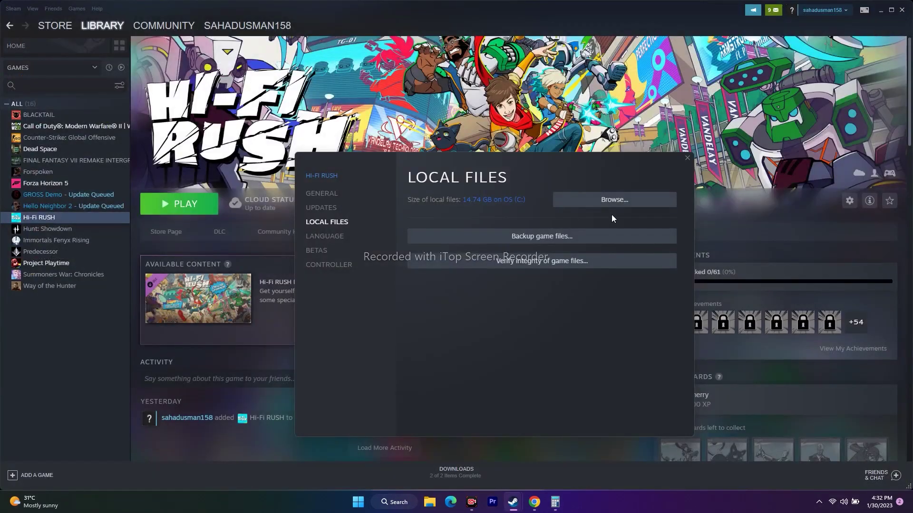
click(687, 159)
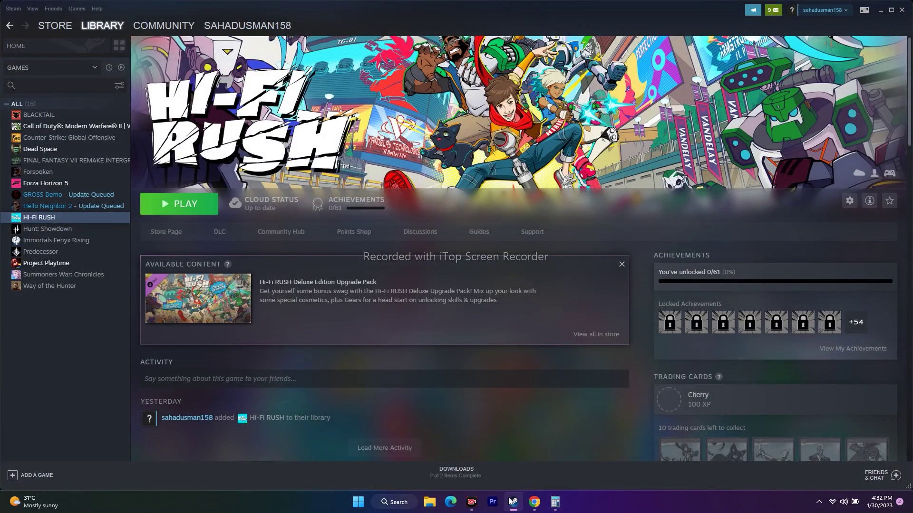
- Bring up Chrome's Visual C++ Redistributable downloads tab, select the X64 entry, then minimise Chrome
click(534, 502)
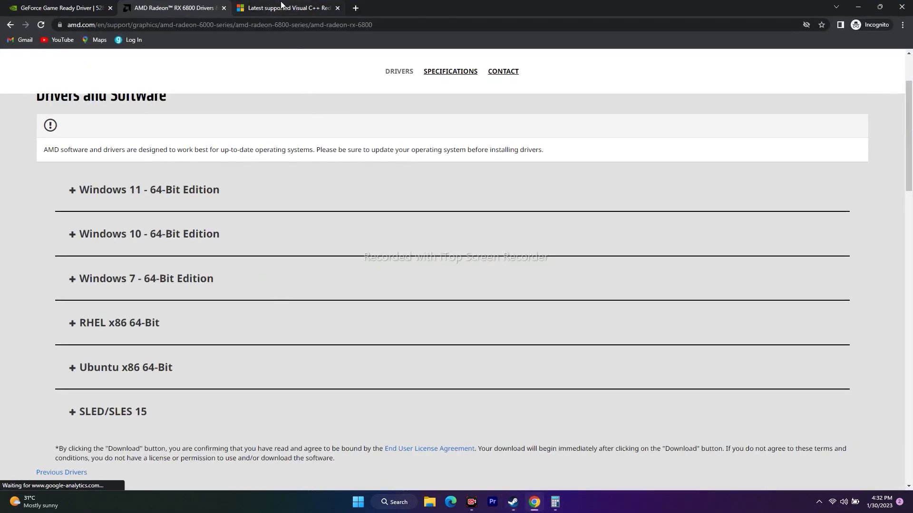
click(314, 8)
scroll(803, 289, up, 1)
scroll(807, 292, down, 1)
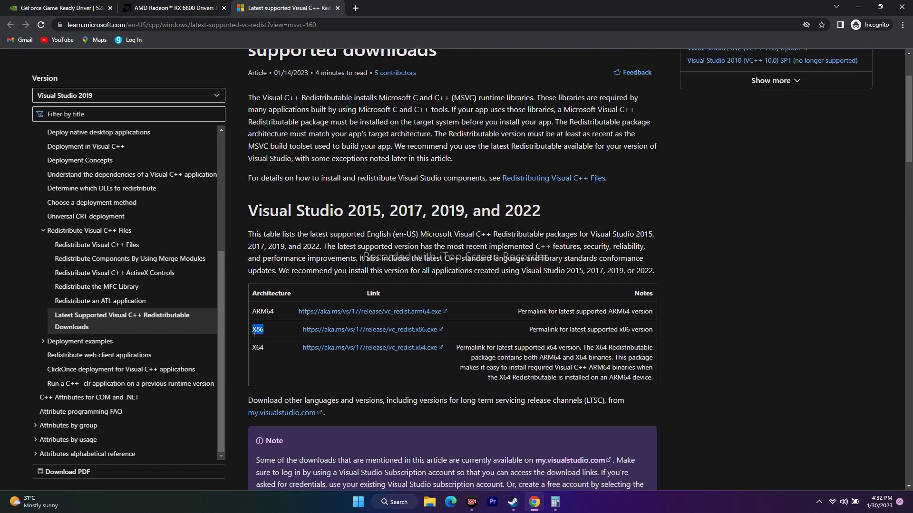
double_click(261, 351)
click(352, 364)
click(859, 7)
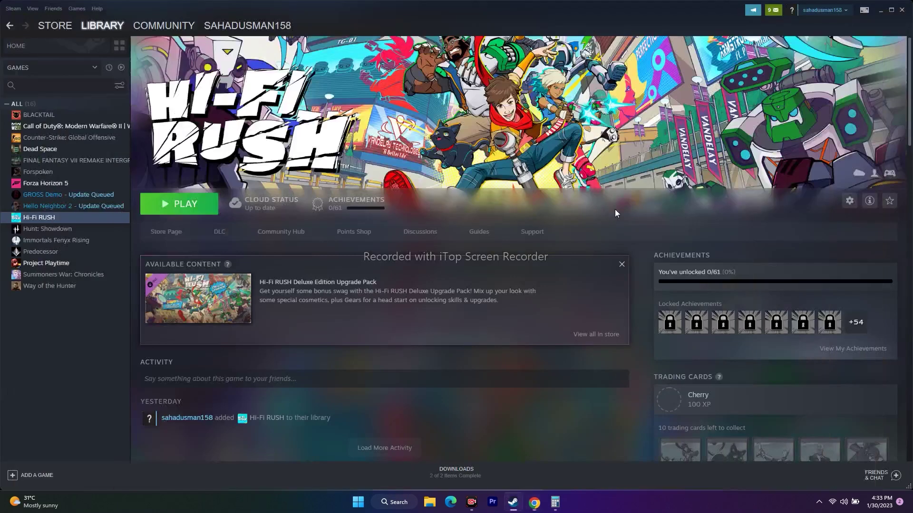
- Check Settings > System > About, confirming a 64-bit operating system on an x64-based processor
click(388, 502)
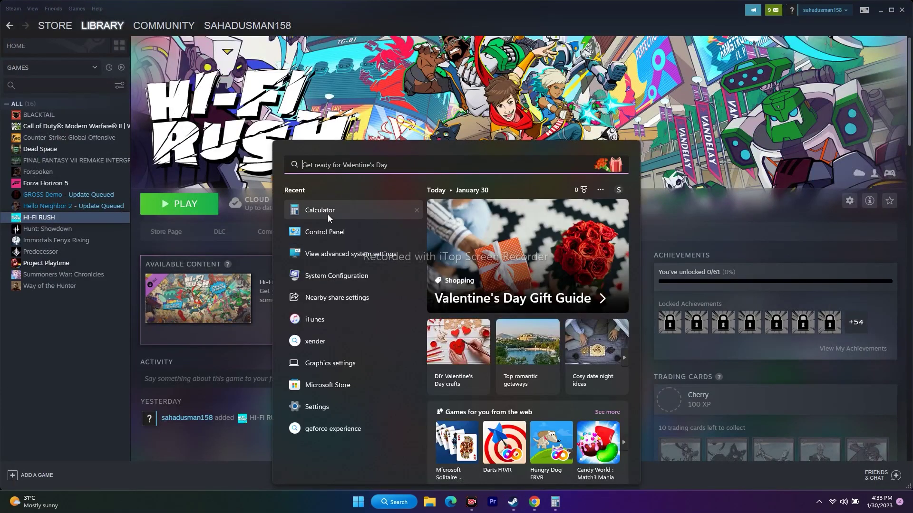
click(323, 408)
scroll(456, 385, down, 3)
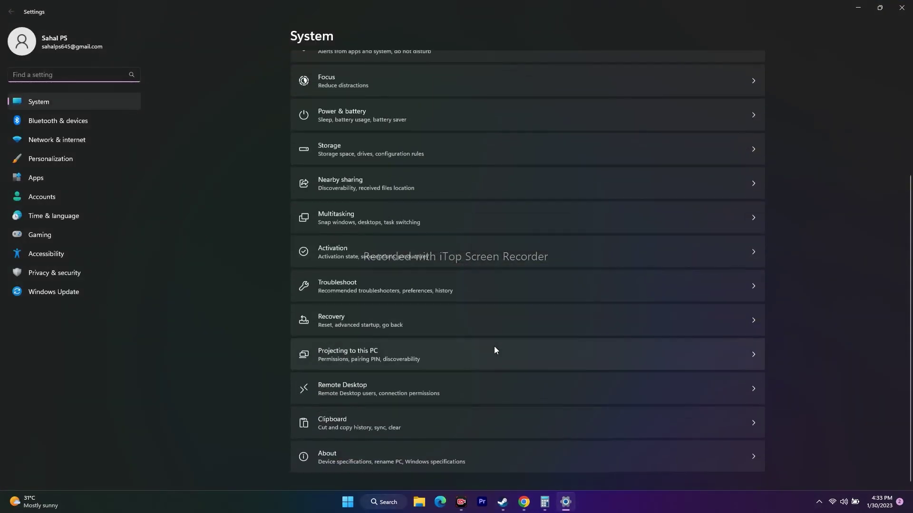
click(333, 457)
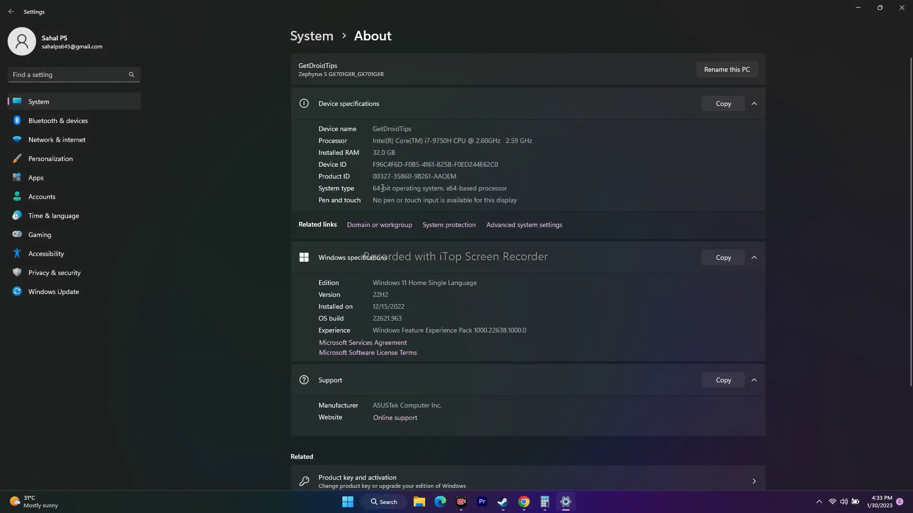
drag(373, 188, 513, 189)
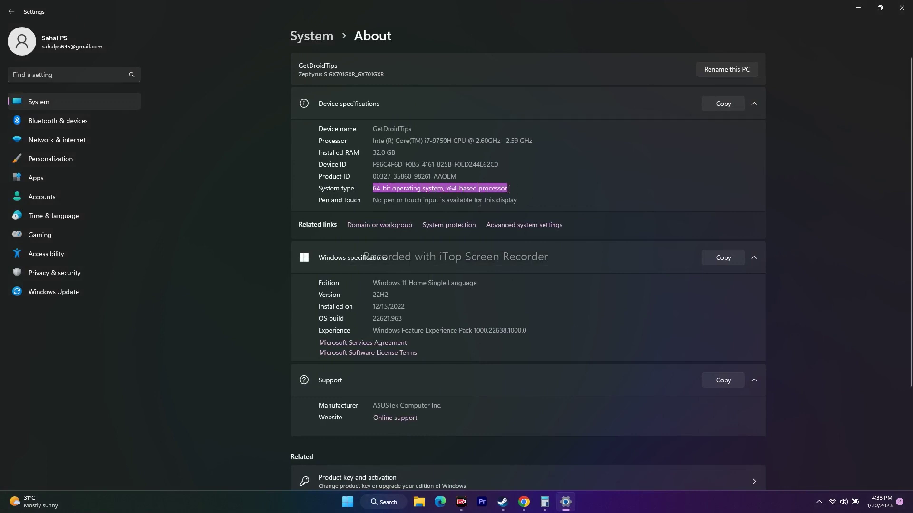
click(520, 200)
drag(444, 190, 519, 188)
click(519, 188)
click(902, 7)
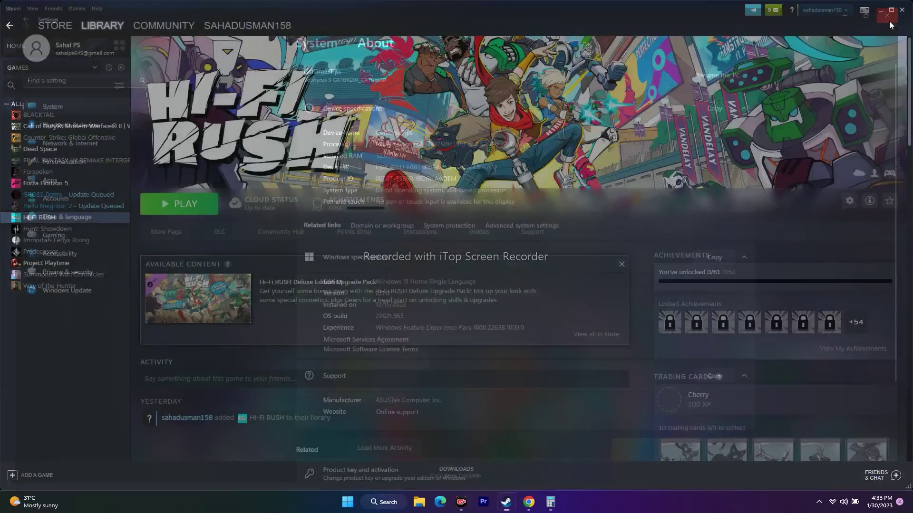
- Restore Chrome on the Visual C++ downloads page, then close the browser
click(536, 507)
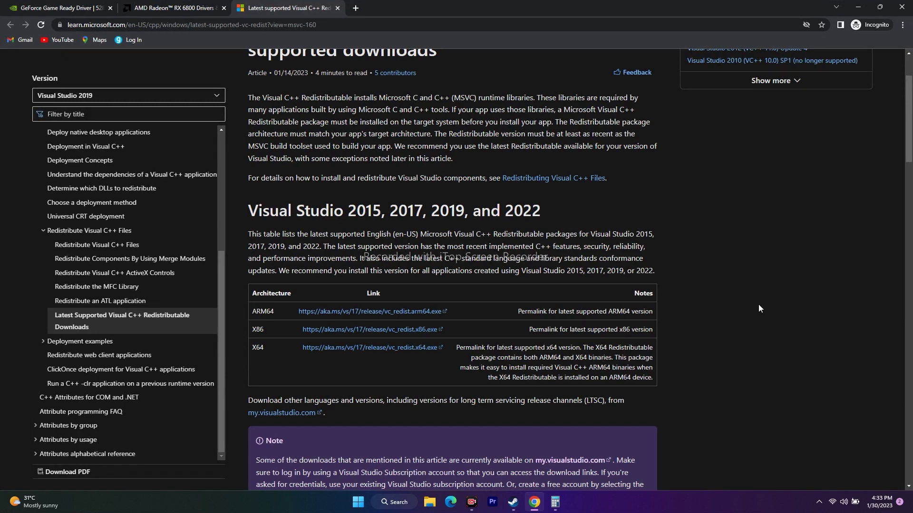
click(901, 6)
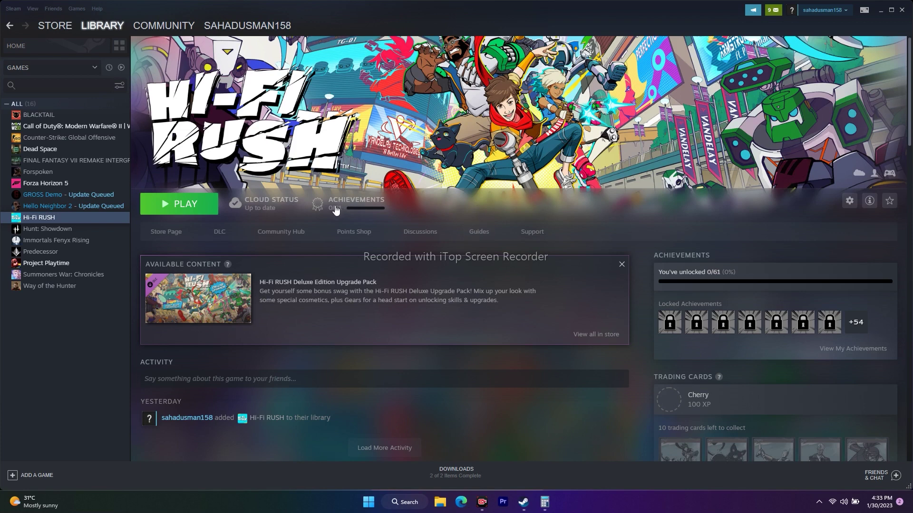
- Check Hi-Fi RUSH's Controller override dropdown, leaving it on Use default settings
right_click(50, 219)
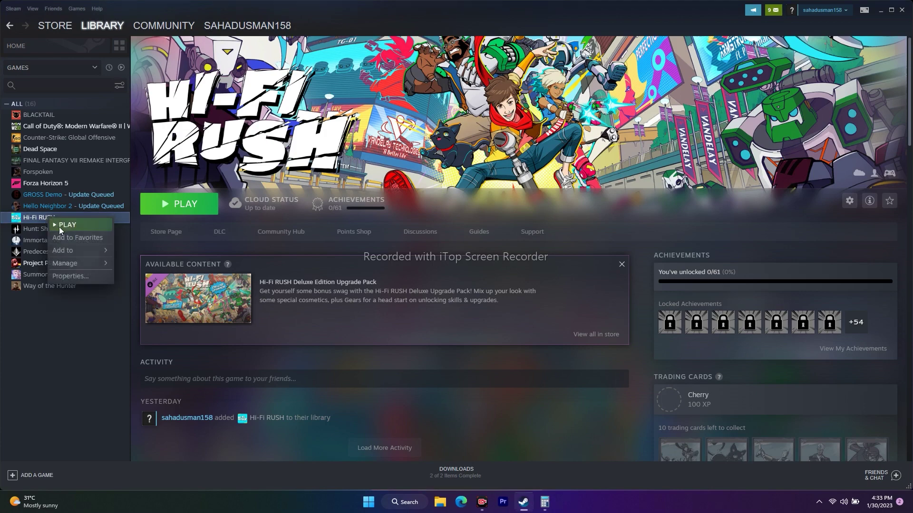
click(65, 277)
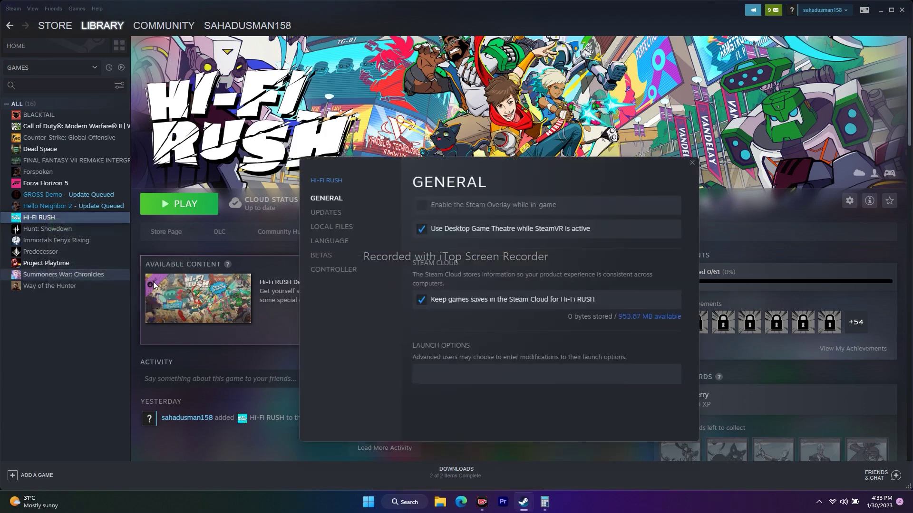
click(692, 162)
right_click(52, 219)
click(63, 277)
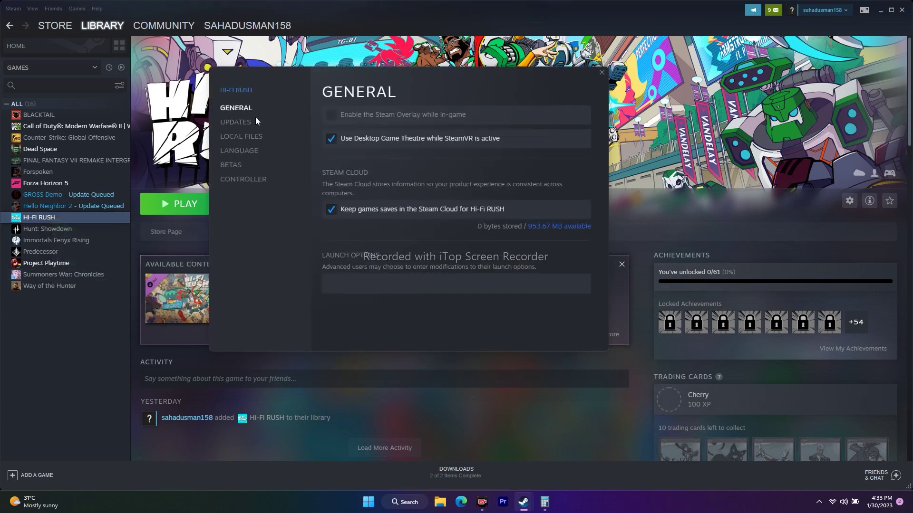
click(242, 179)
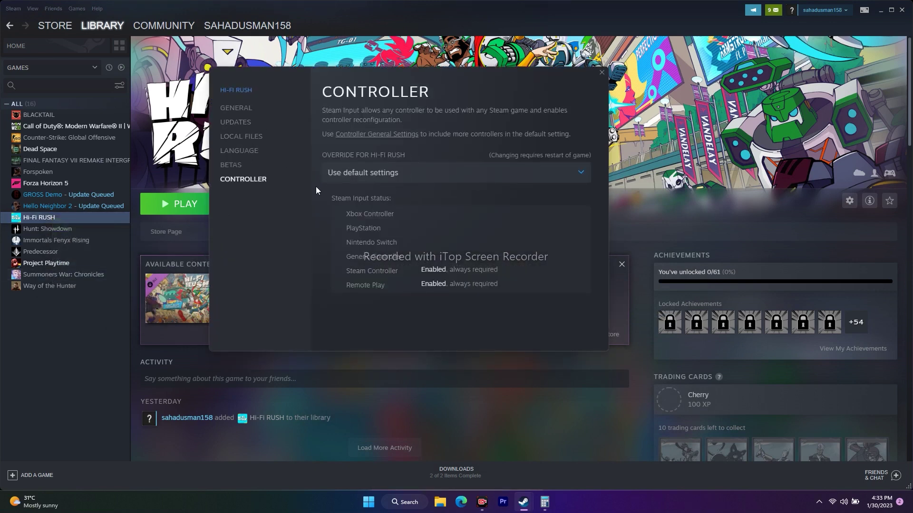
click(437, 176)
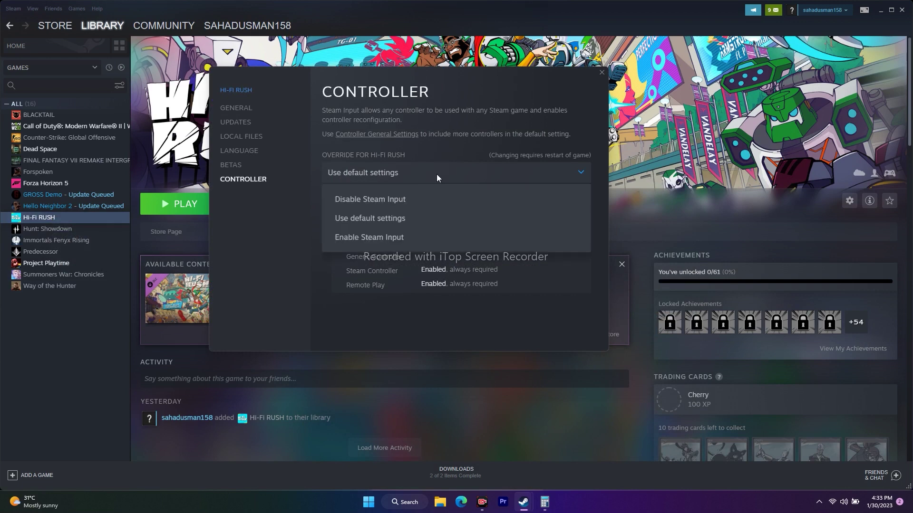
click(443, 175)
click(423, 174)
click(423, 172)
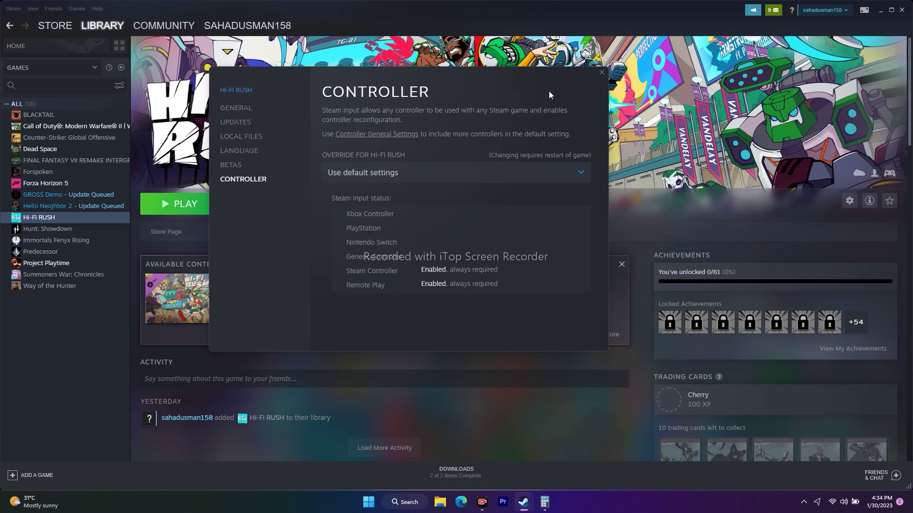
click(602, 72)
- Open Steam's Settings from the main menu to review controller settings, then close them
click(13, 9)
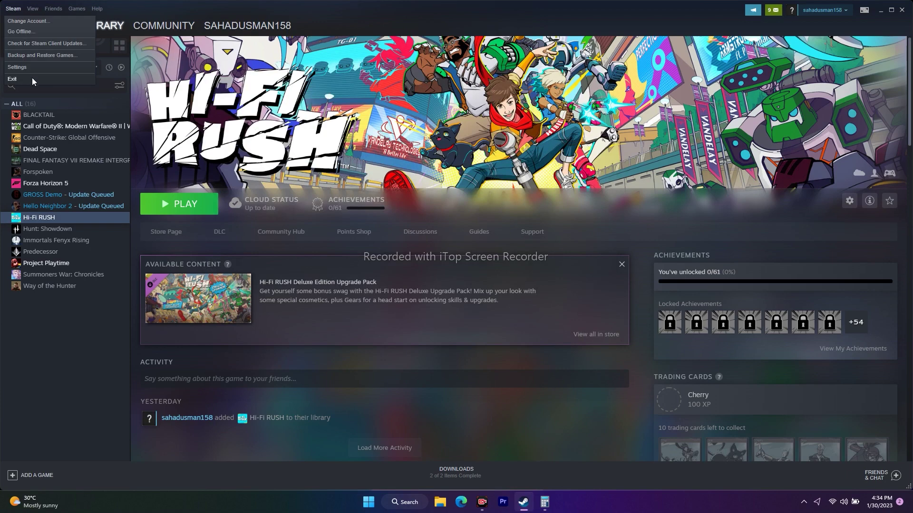
click(34, 70)
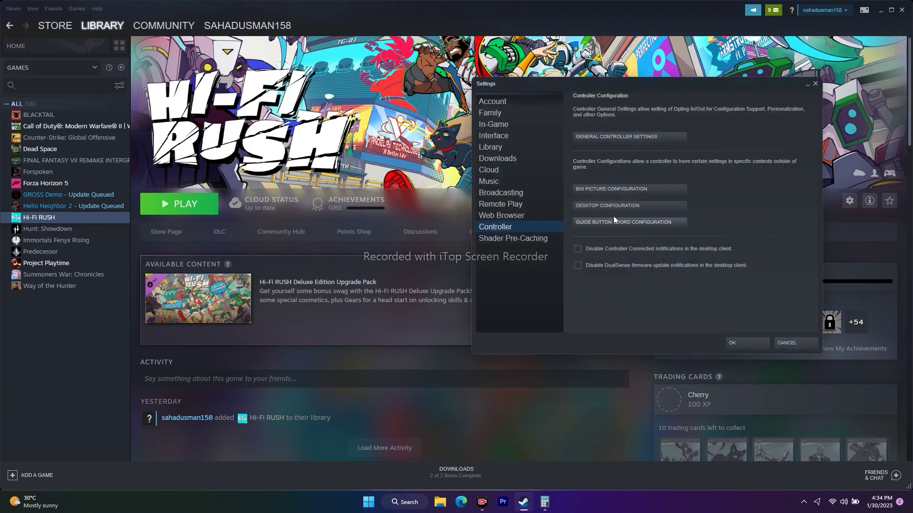
click(815, 83)
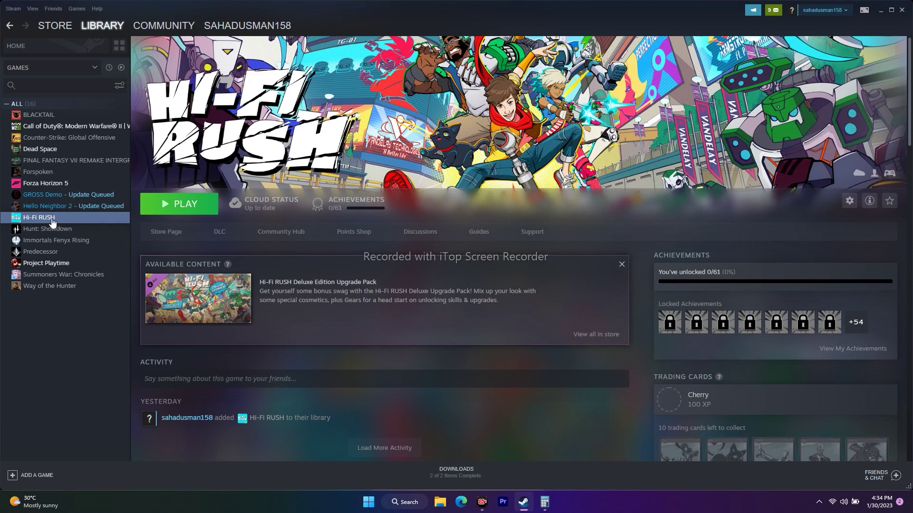
- Reopen and review Hi-Fi RUSH's properties, then minimise Steam to the desktop
right_click(52, 220)
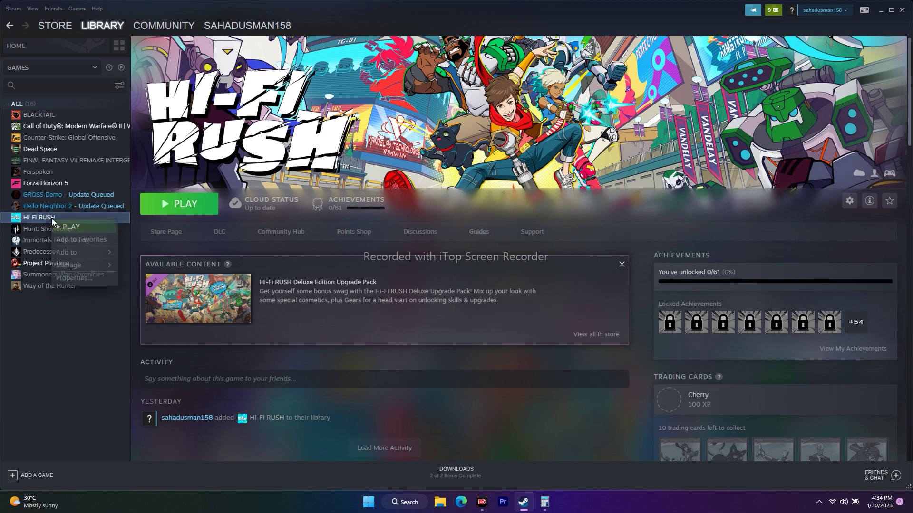
click(76, 279)
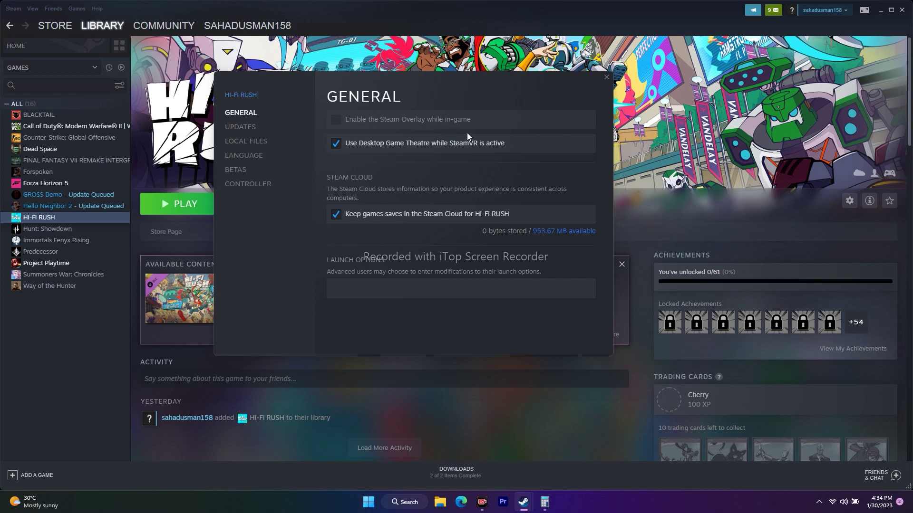
click(606, 77)
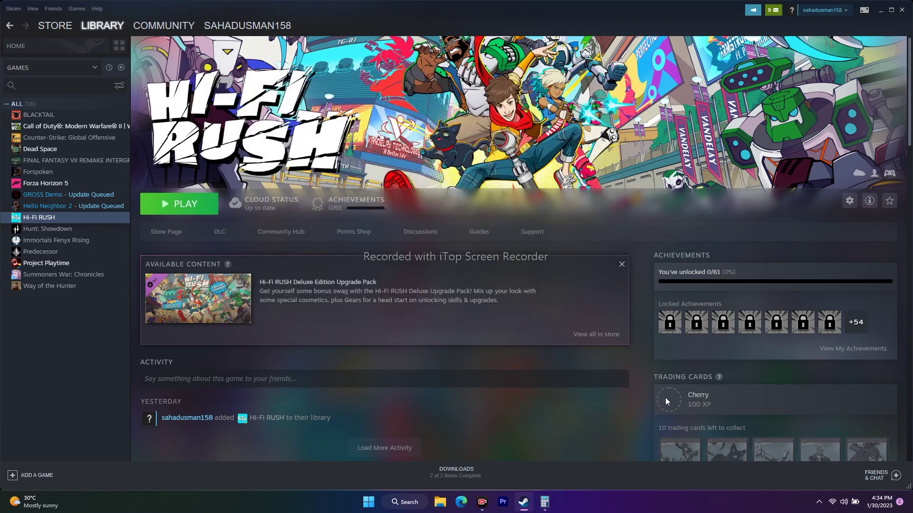
click(881, 10)
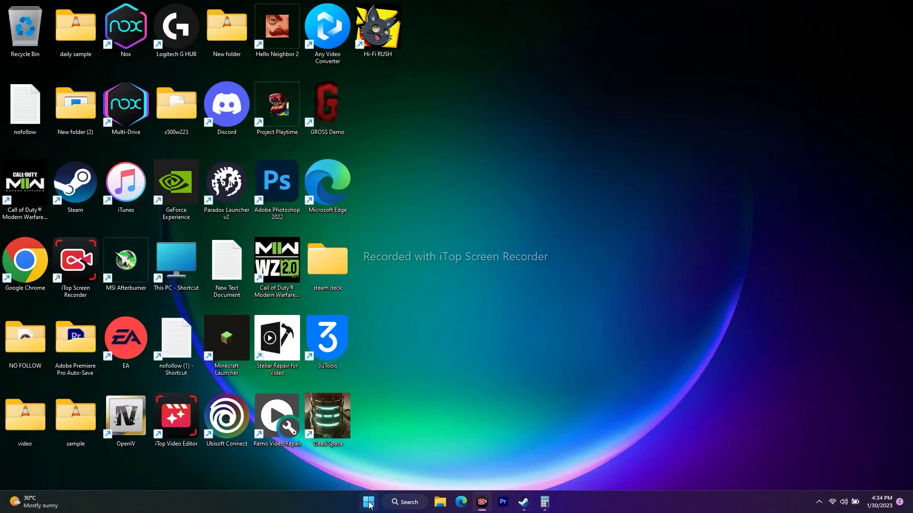
- Open Device Manager from the Win+X menu, close it, then launch Task Manager the same way
right_click(371, 504)
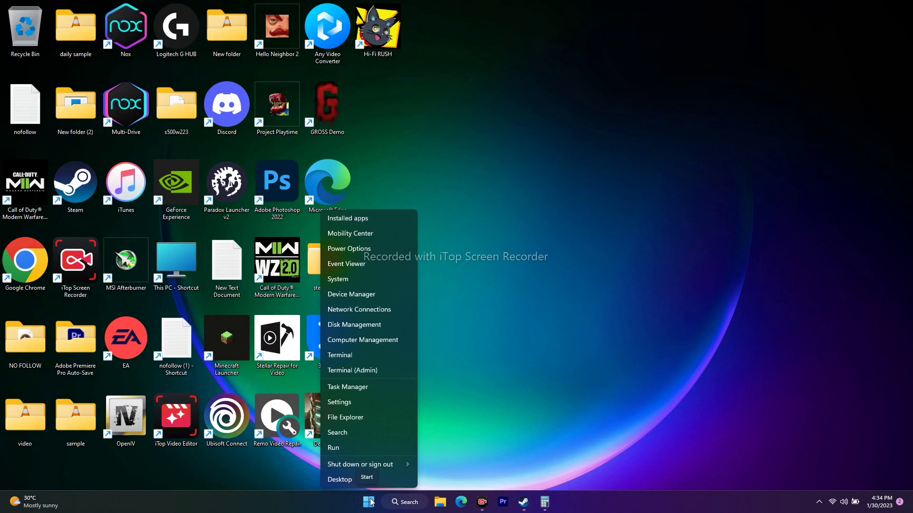
click(379, 296)
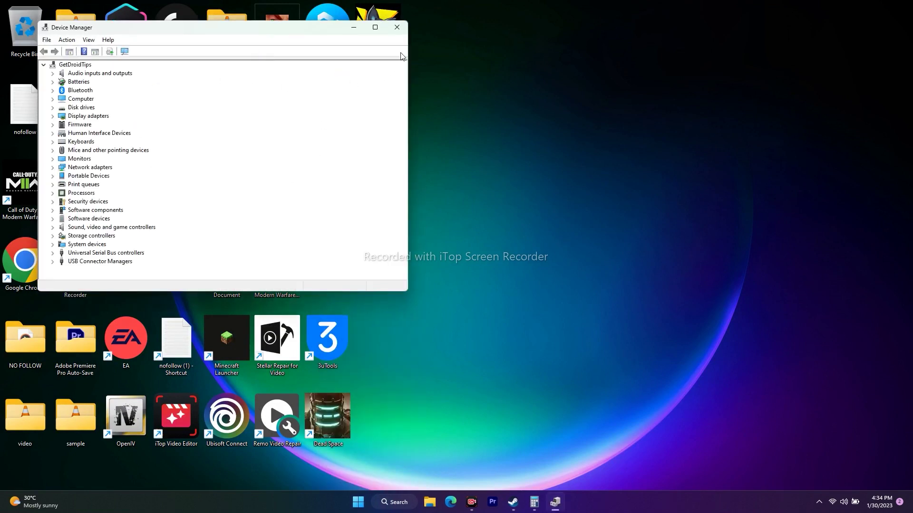
click(404, 27)
right_click(366, 504)
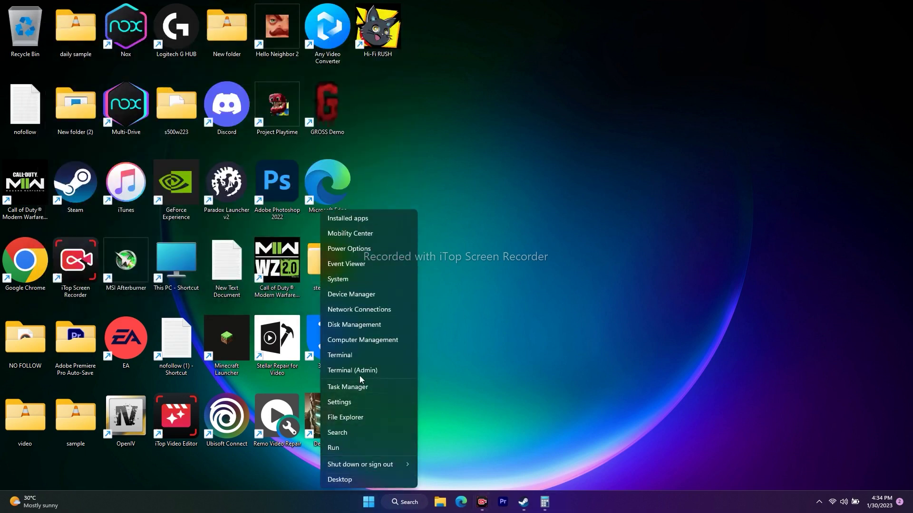
click(343, 387)
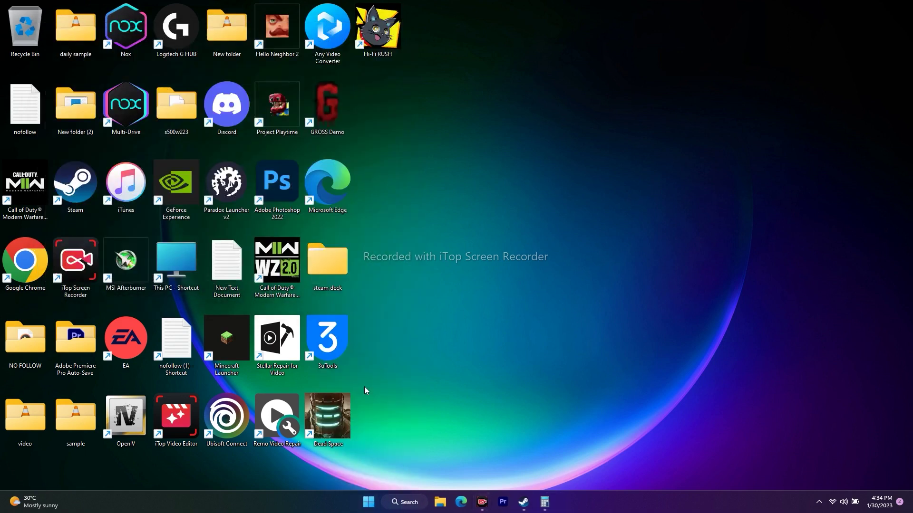
- Maximise Task Manager and end the Discord (32 bit) task
double_click(658, 39)
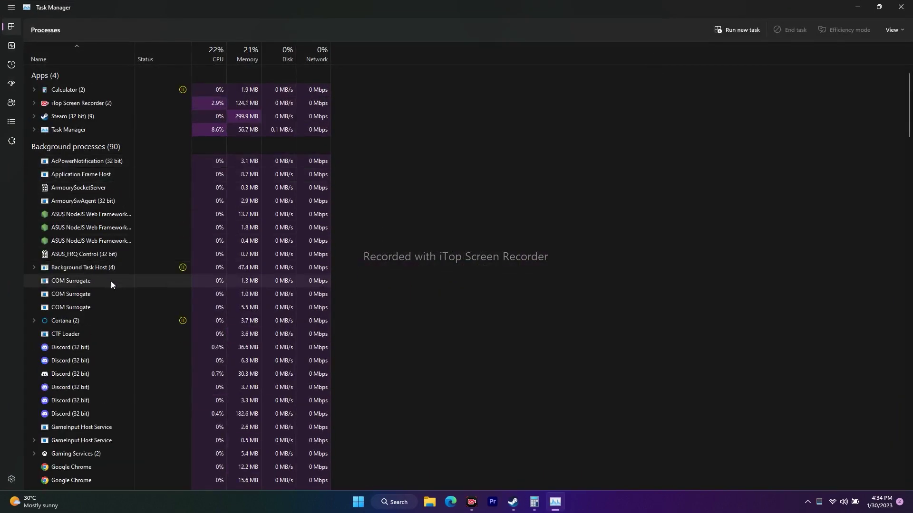
scroll(117, 279, down, 1)
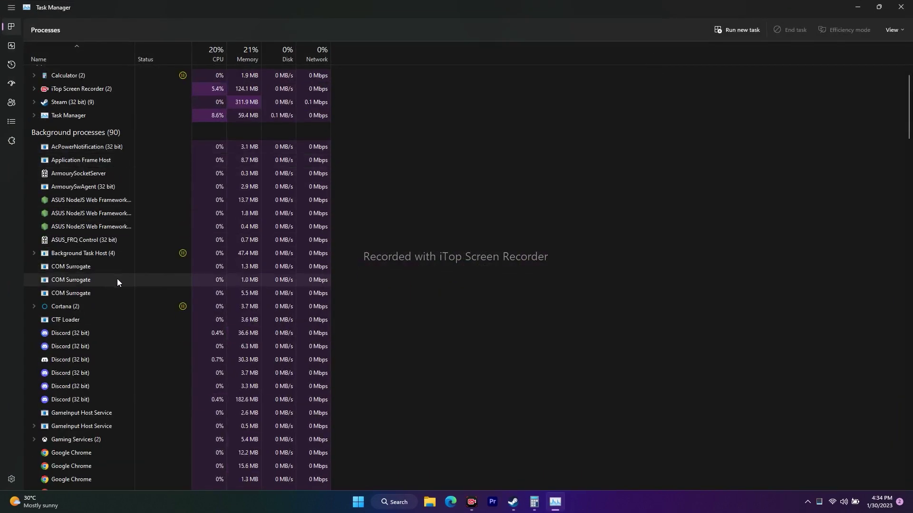
right_click(93, 335)
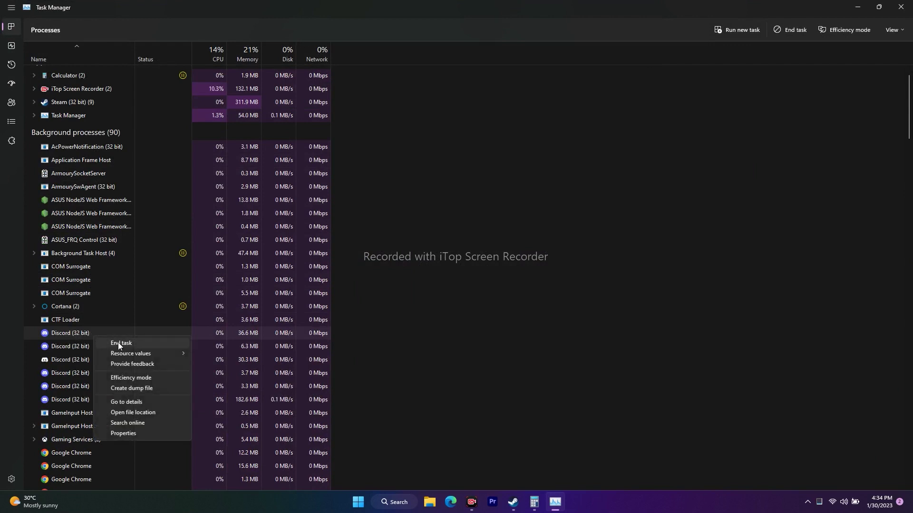
click(409, 318)
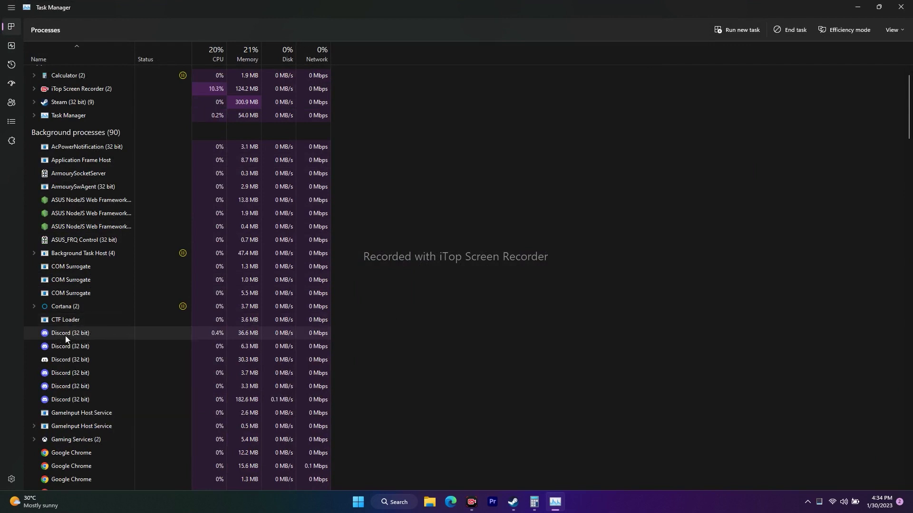
right_click(80, 333)
click(108, 340)
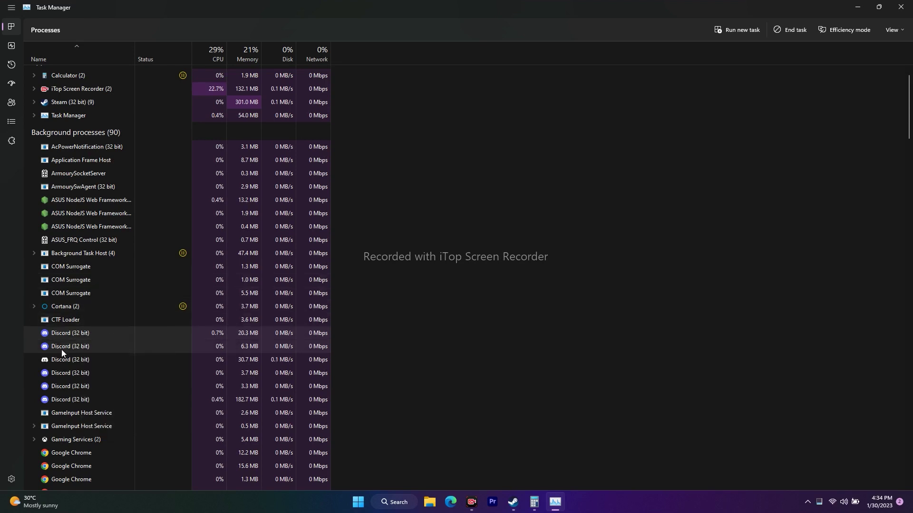
- Scroll through the remaining 86 background processes, selecting the first LGHUB process
scroll(420, 217, down, 2)
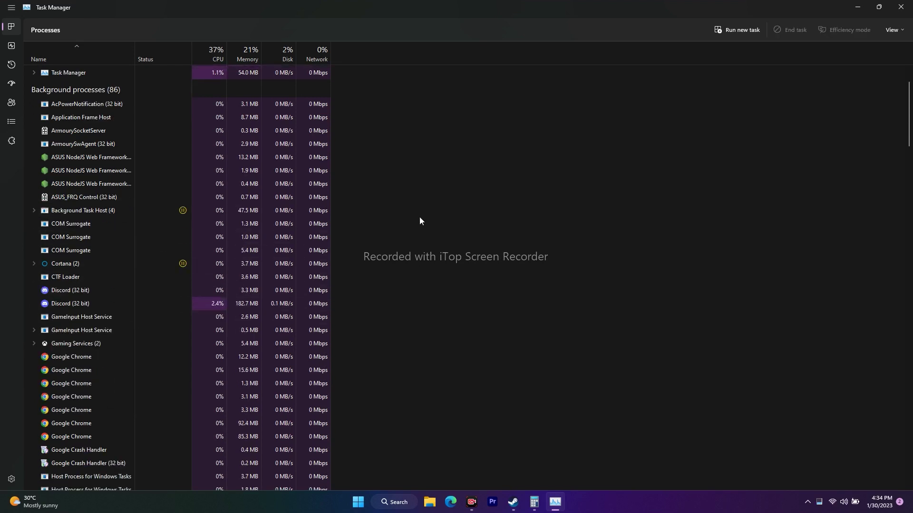
scroll(419, 220, down, 3)
click(98, 385)
scroll(307, 303, down, 7)
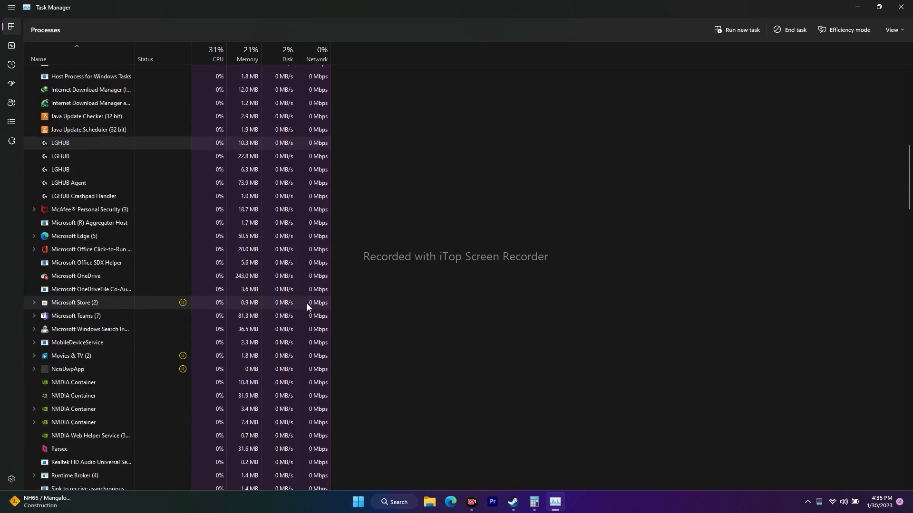
scroll(306, 307, down, 4)
scroll(307, 307, up, 3)
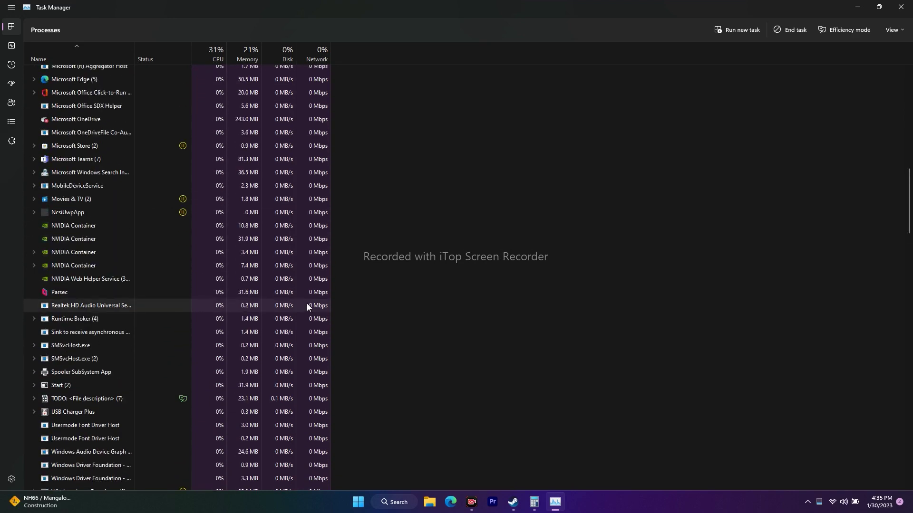
scroll(307, 304, up, 10)
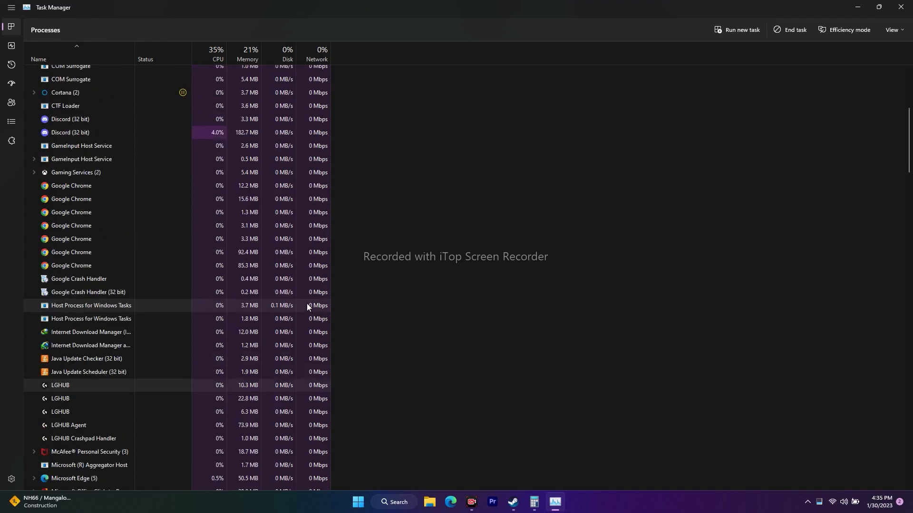
scroll(306, 303, up, 4)
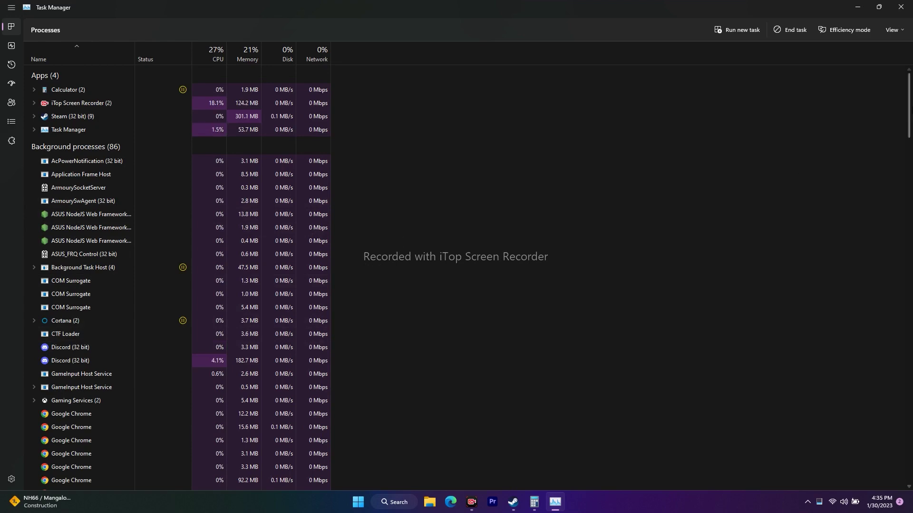
- Close Task Manager and hide the Steam library window
click(900, 7)
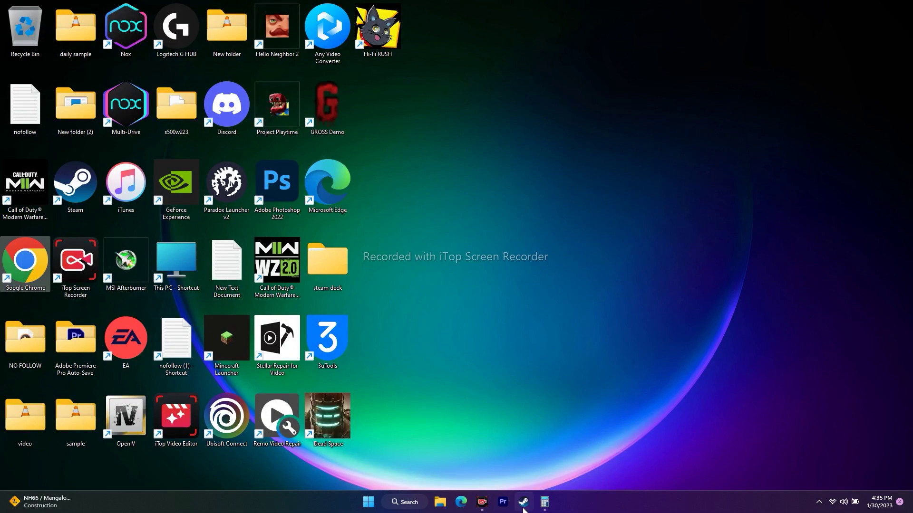
click(519, 502)
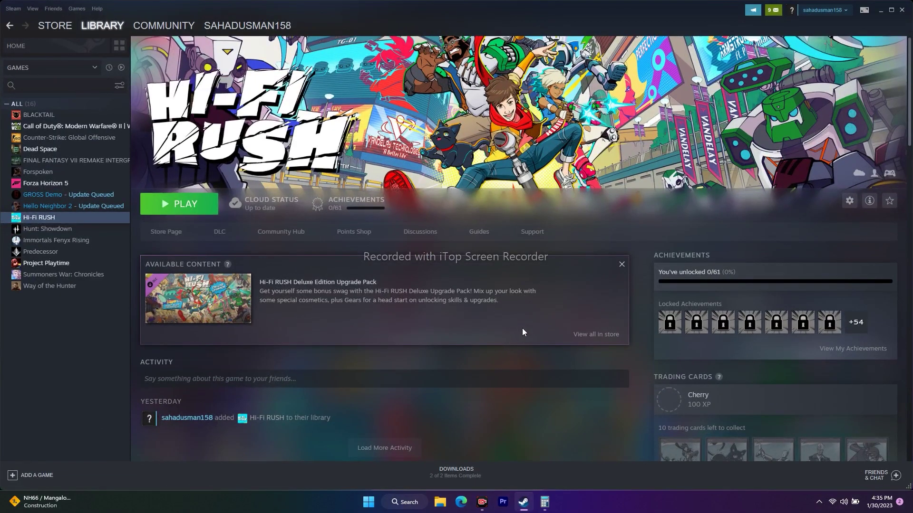
click(902, 10)
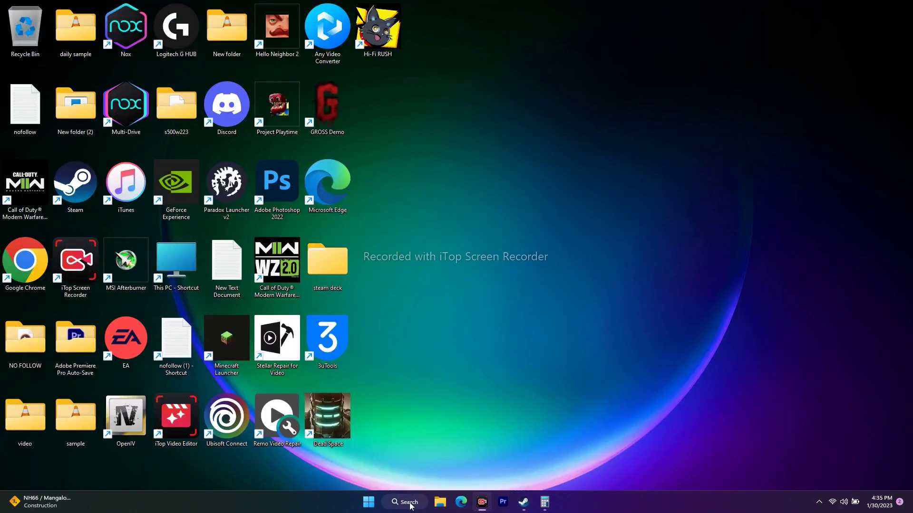
- Review System Configuration's Services list with Microsoft services hidden, then shown again
click(404, 502)
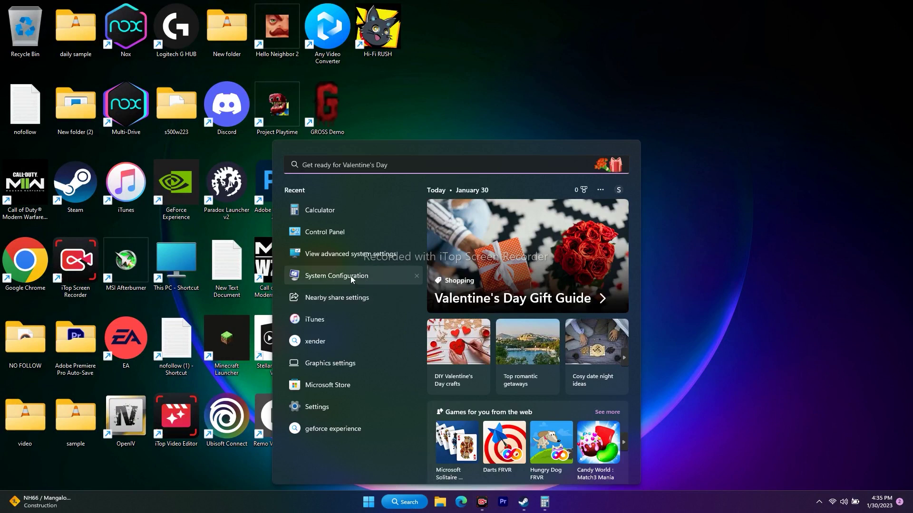
click(350, 276)
click(379, 176)
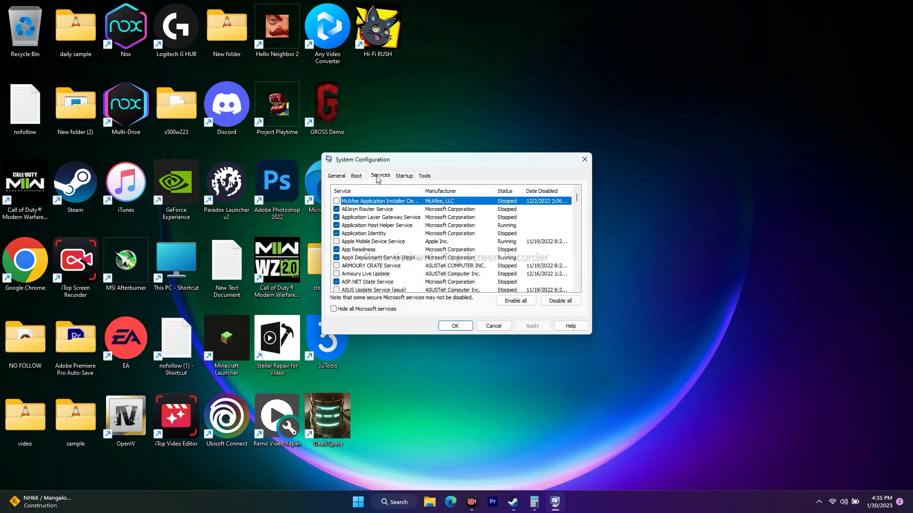
click(358, 176)
click(379, 176)
click(334, 308)
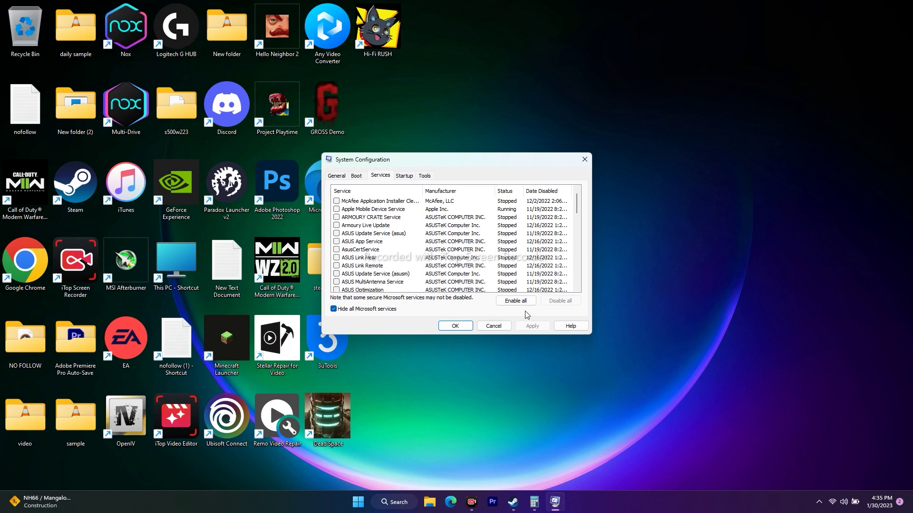
click(368, 311)
click(352, 313)
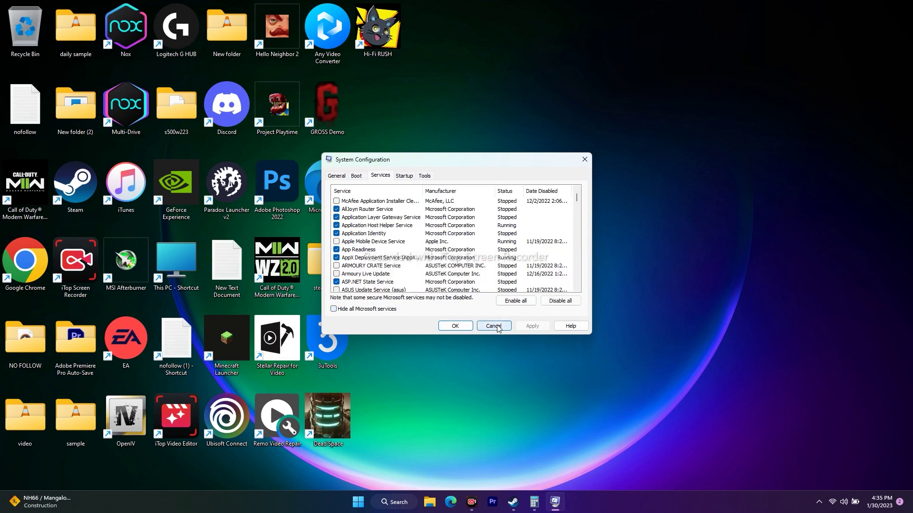
- Verify Hi-Fi RUSH's game files from its Local Files properties, minimizing Steam while it runs
click(460, 326)
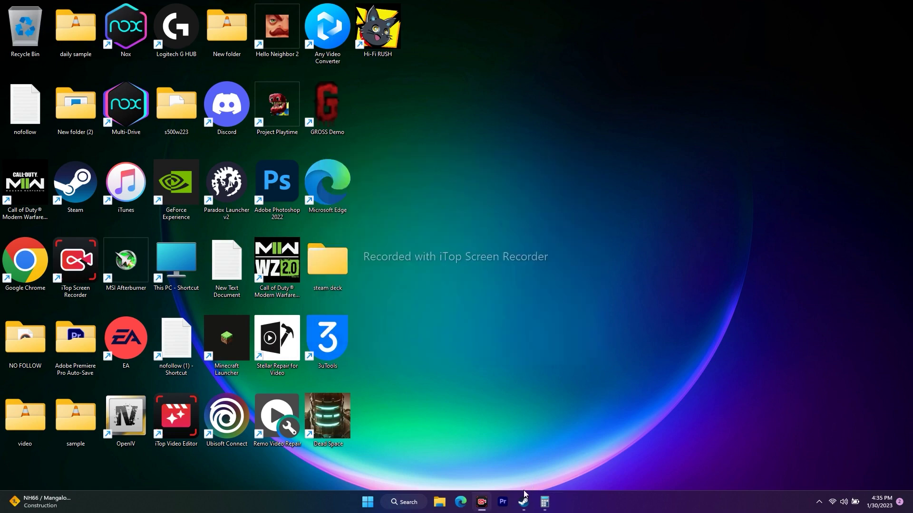
click(524, 500)
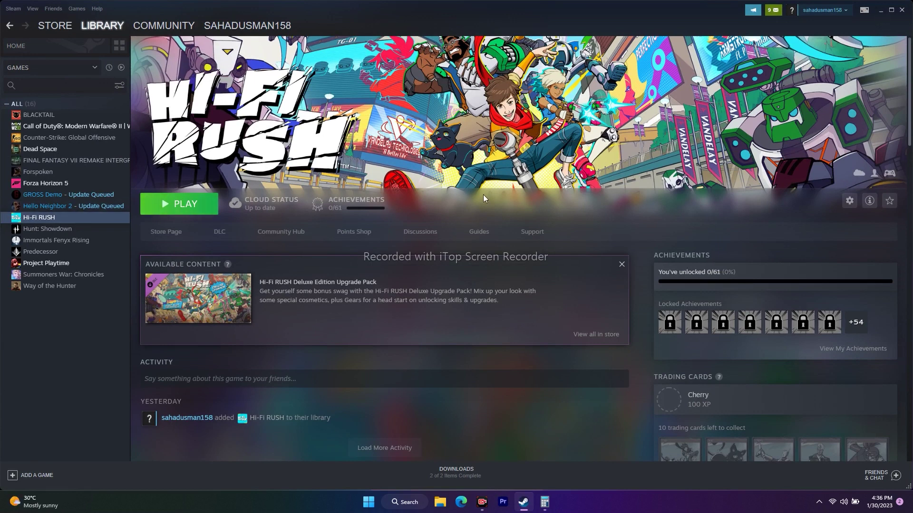
right_click(40, 220)
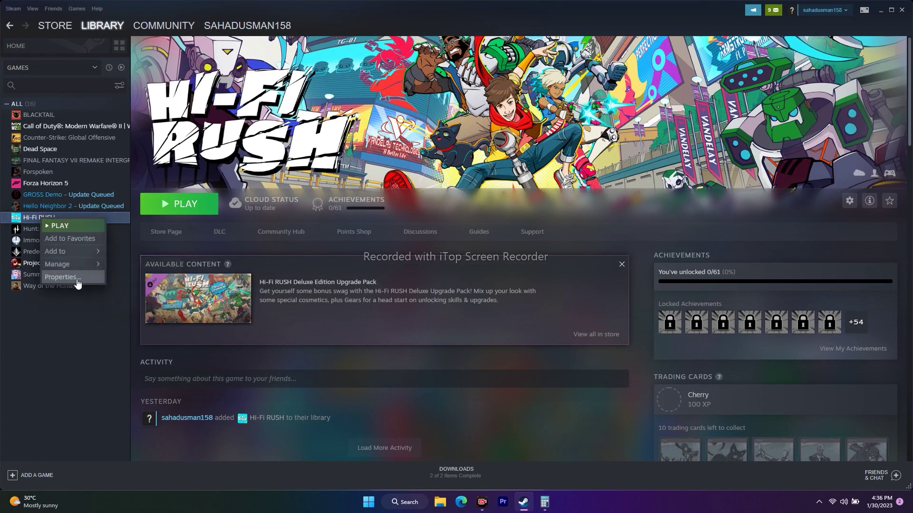
click(72, 276)
click(258, 146)
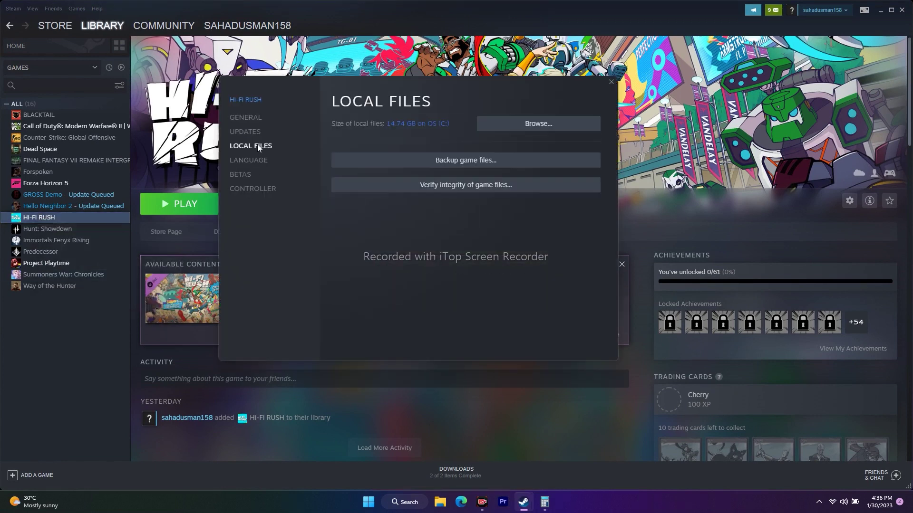
click(468, 185)
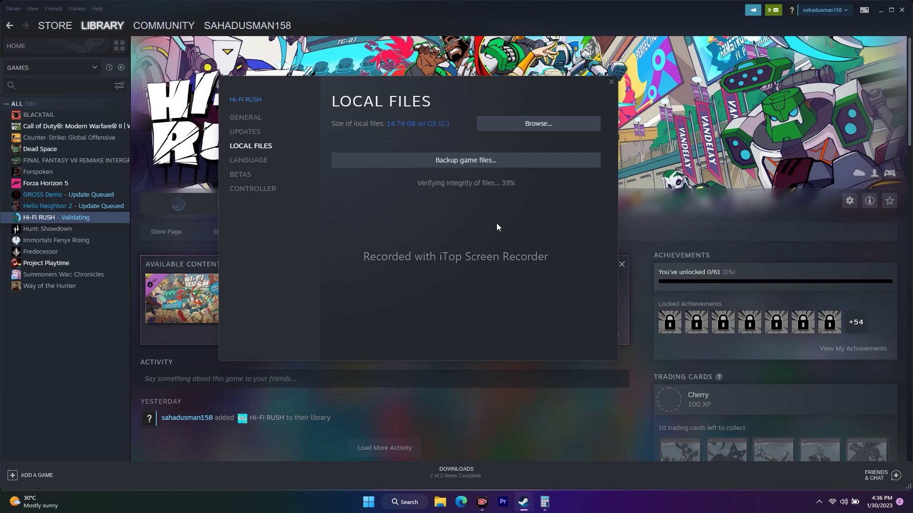
click(879, 10)
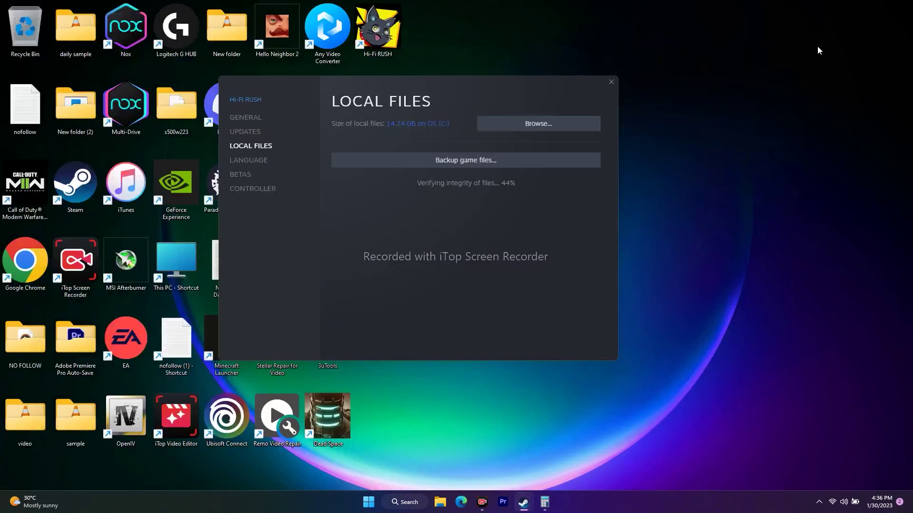
drag(503, 92, 693, 59)
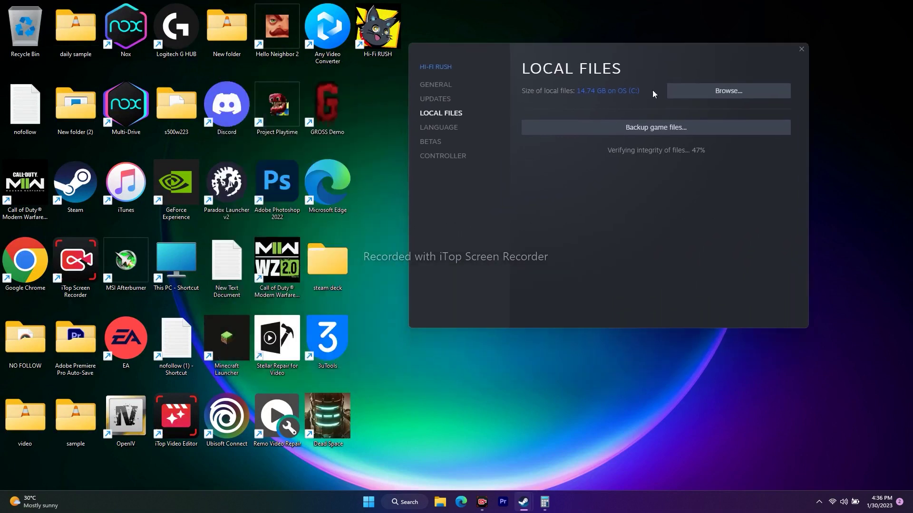
- Check the Windows Update page in Settings for pending updates
click(404, 502)
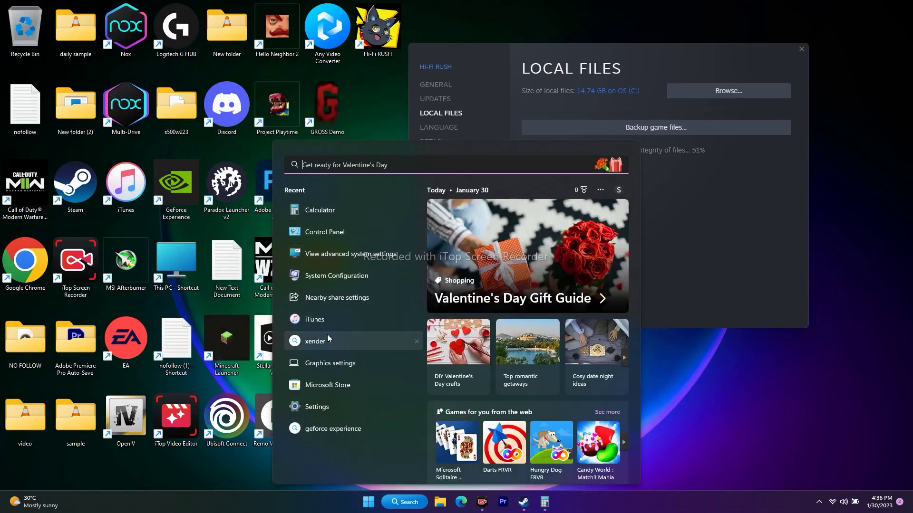
click(328, 408)
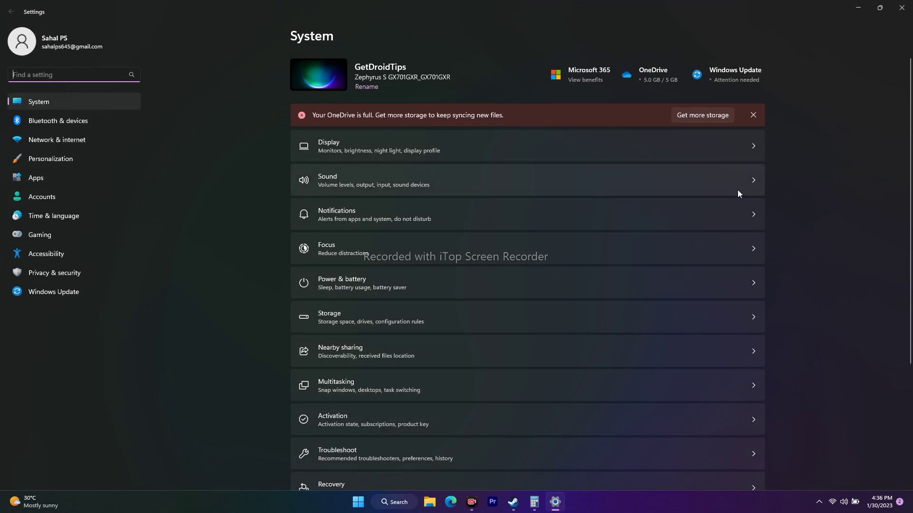
scroll(737, 190, down, 2)
click(81, 299)
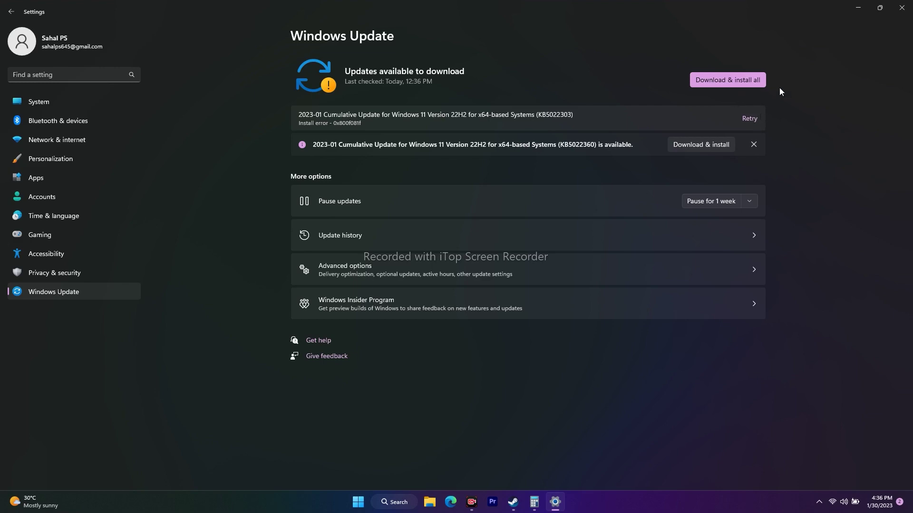
- Close Settings and bring the Steam library back to the front
click(901, 7)
mouse_move(512, 502)
click(508, 454)
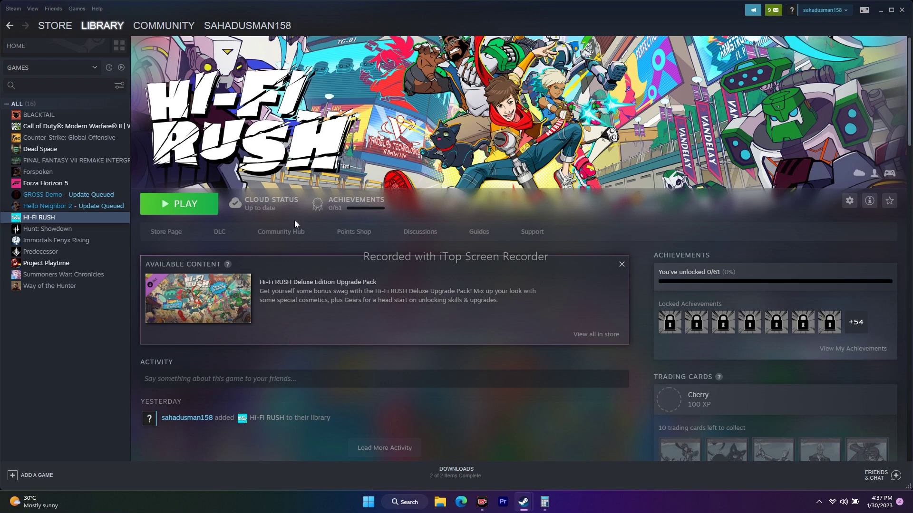
- Dismiss the Hi-Fi RUSH menu, minimize Steam and close the Local Files properties
right_click(52, 217)
mouse_move(75, 264)
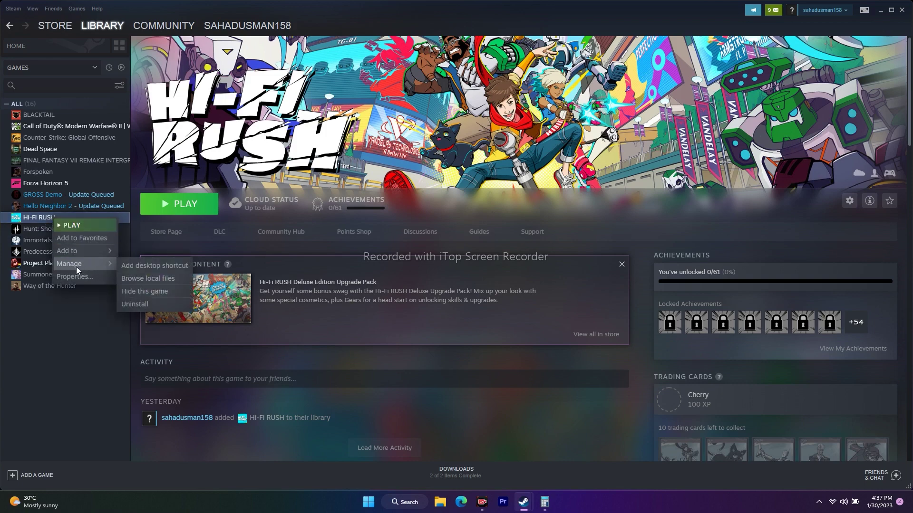
click(359, 324)
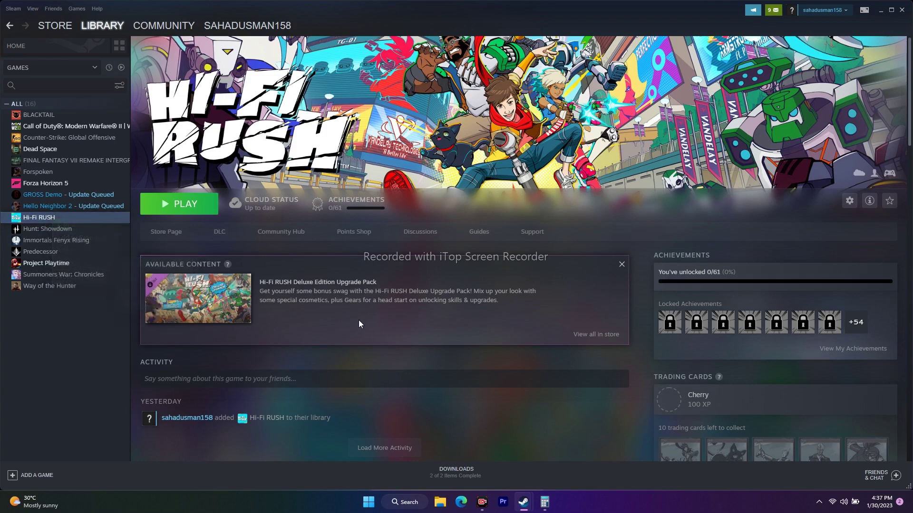
click(880, 10)
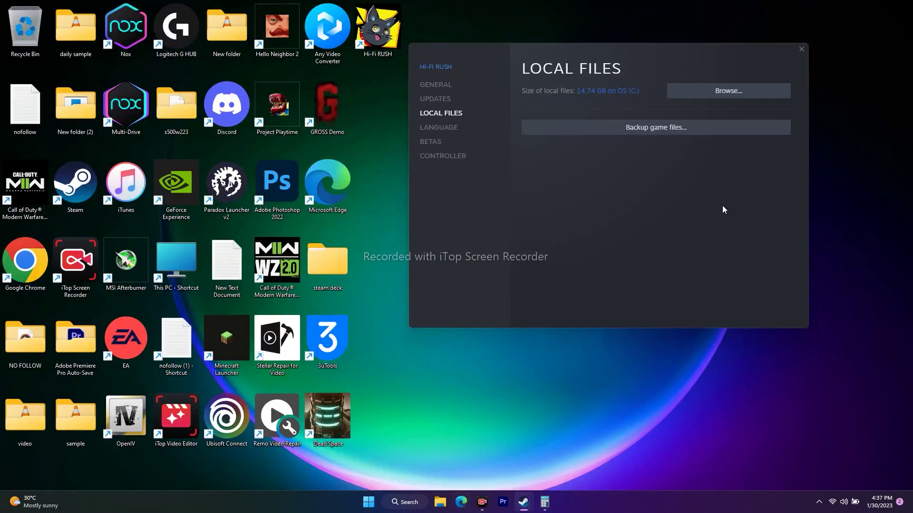
click(801, 49)
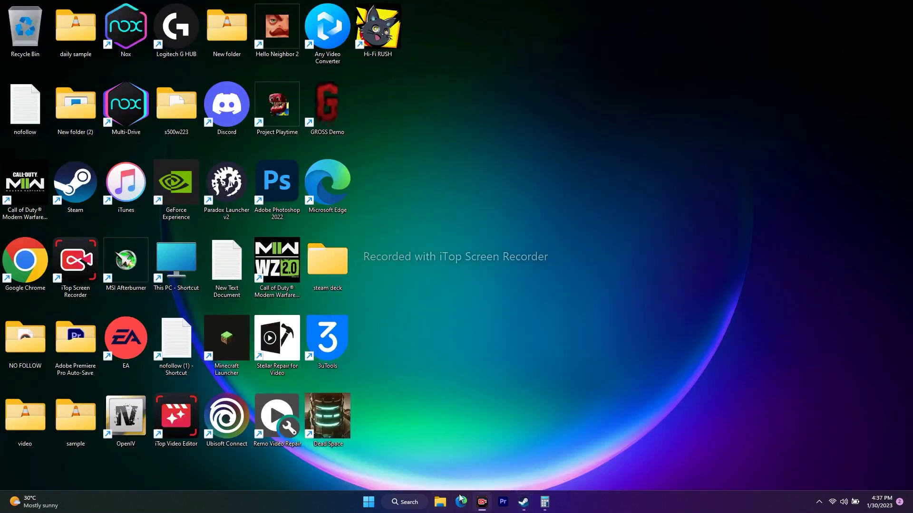
- Check OS (C:) free space under This PC, 88.9 GB of 952 GB, then close File Explorer
click(440, 502)
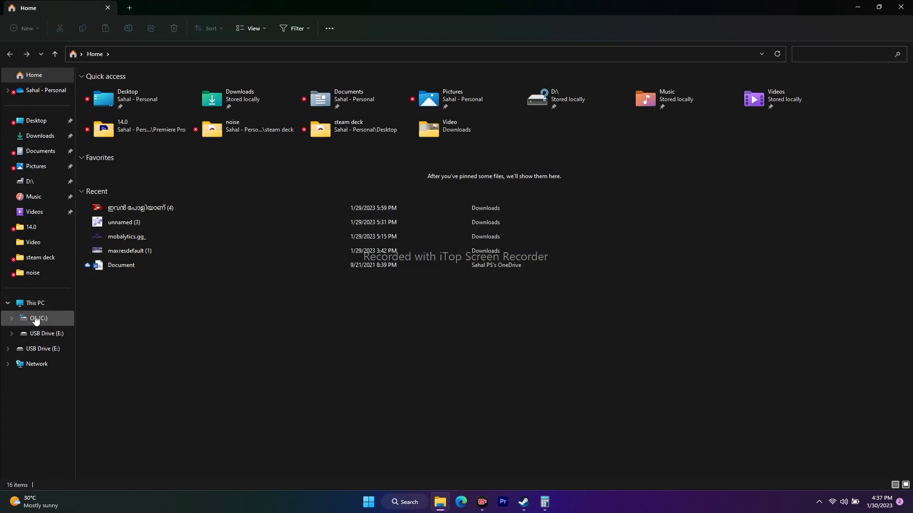
click(60, 308)
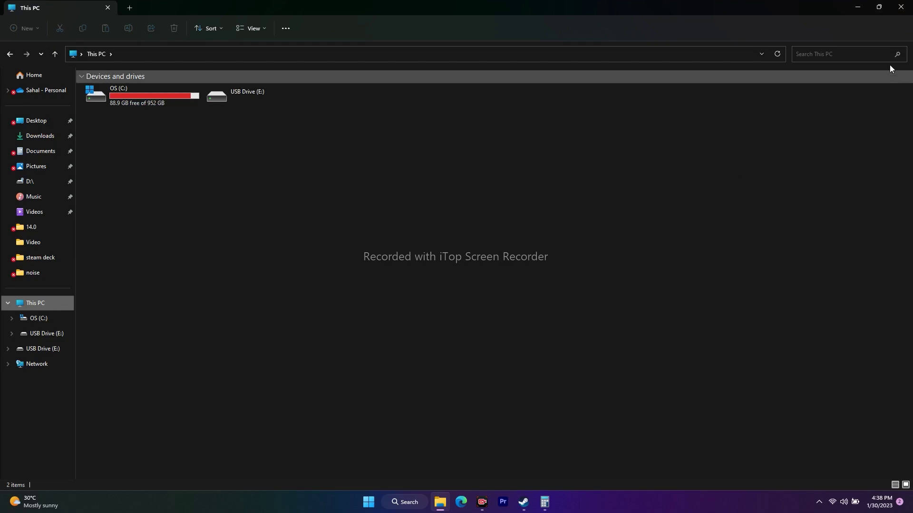
click(901, 7)
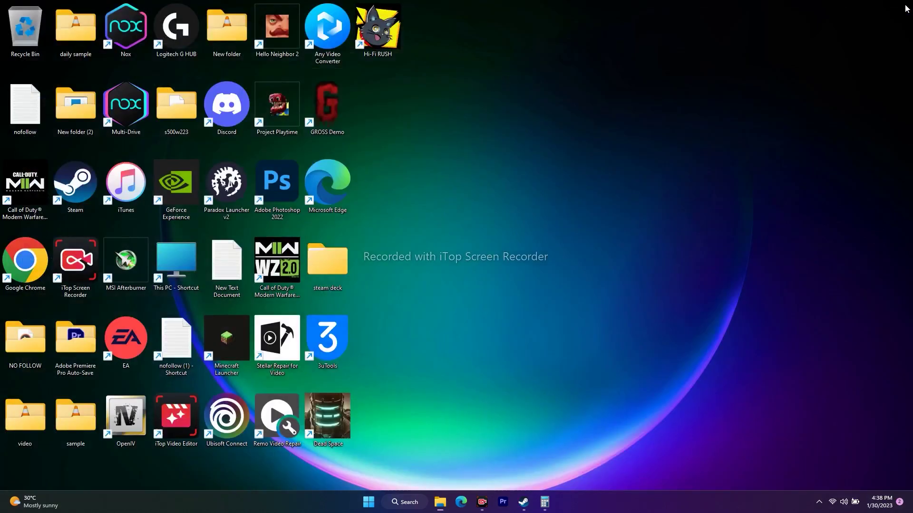
- Enter the launch option -dx112 in Hi-Fi RUSH's Steam properties
click(523, 502)
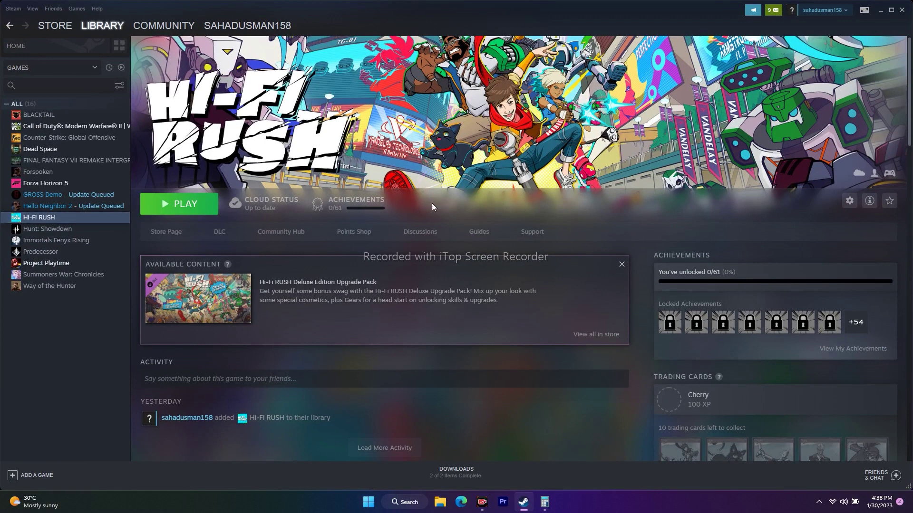
right_click(47, 216)
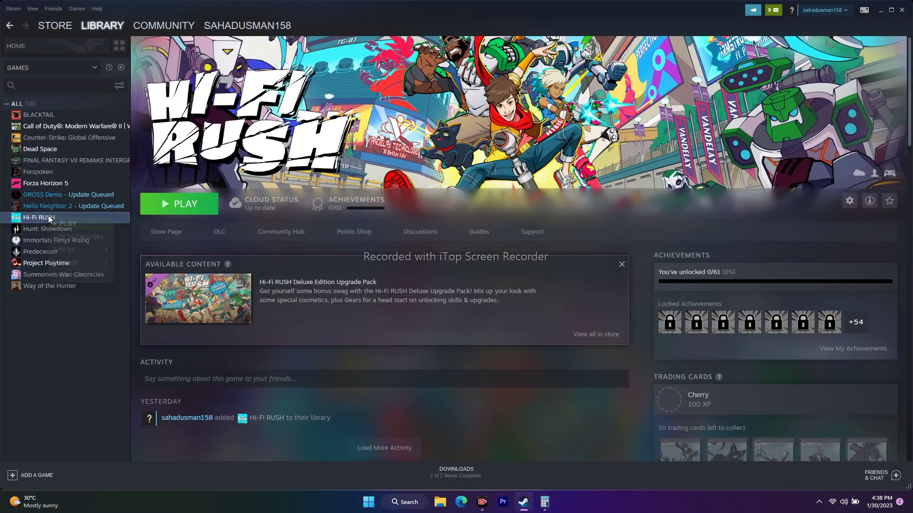
click(75, 277)
click(443, 302)
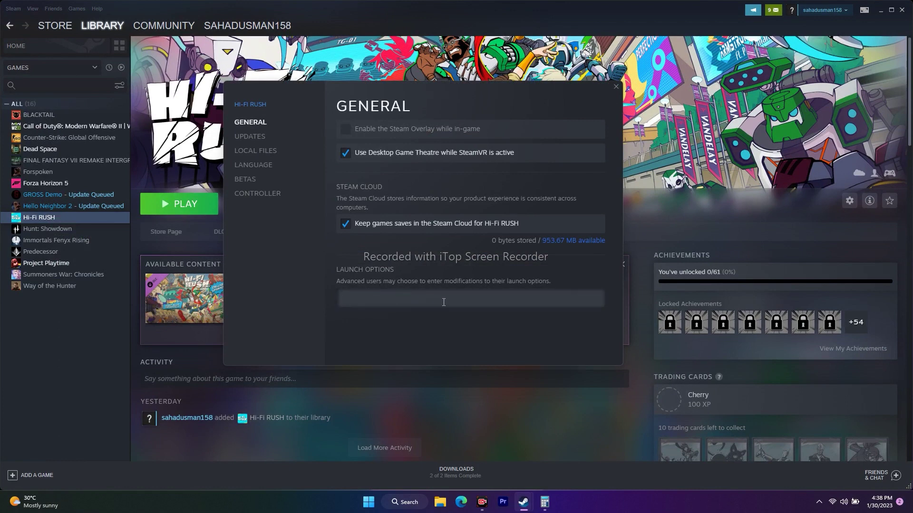
text(-dx)
text(11)
text(2)
click(615, 87)
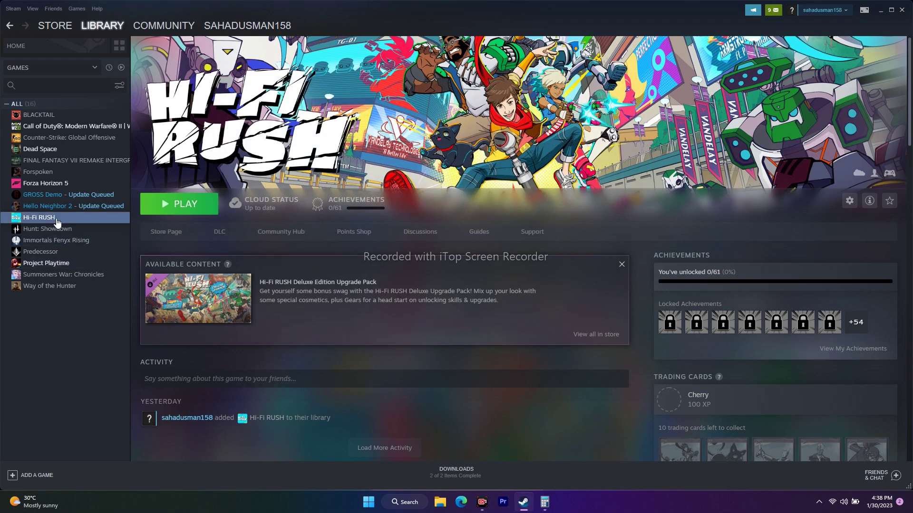
- Minimize Steam to the desktop
click(880, 10)
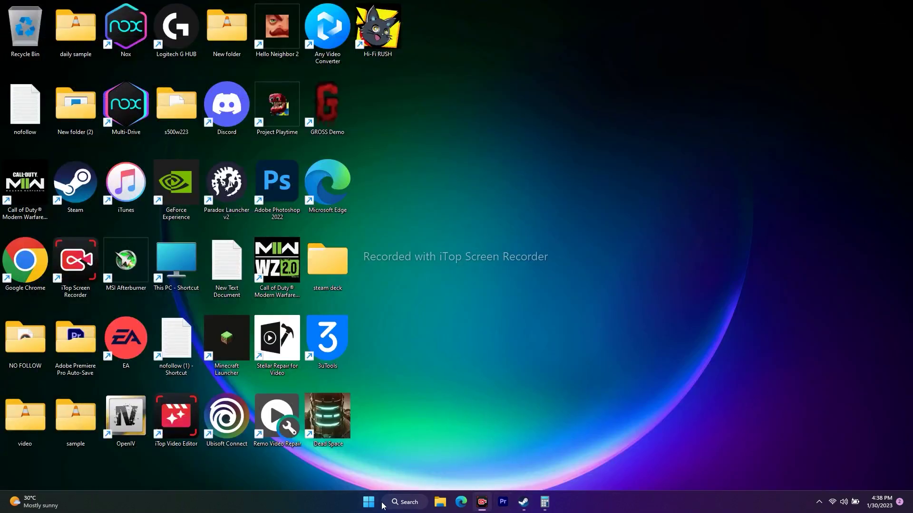
click(523, 502)
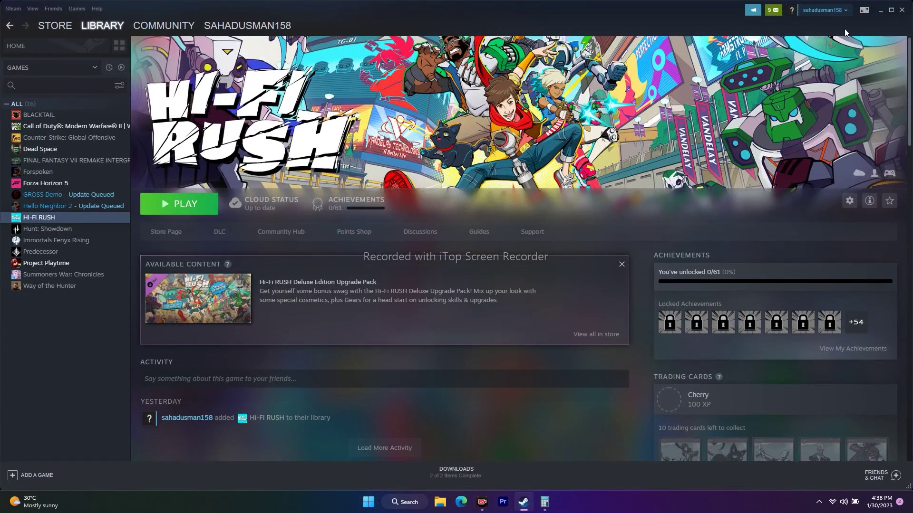
click(885, 13)
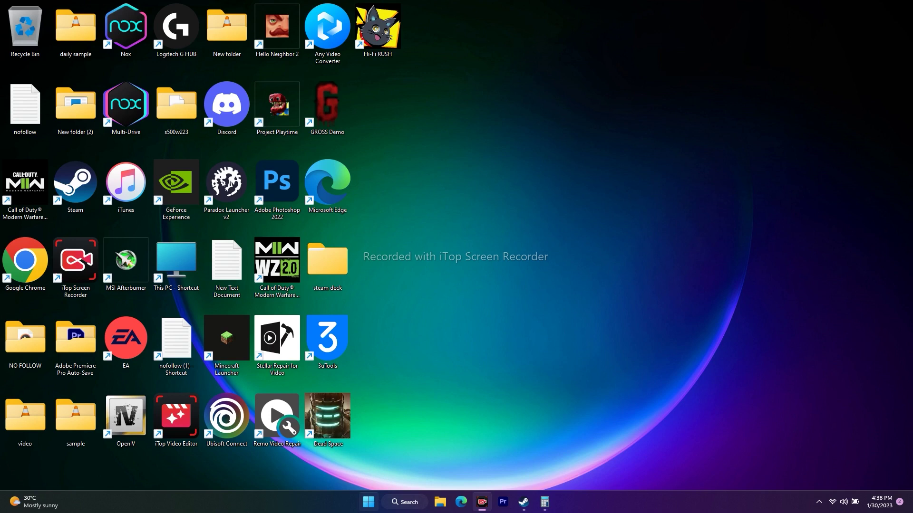
- Review the NVIDIA GeForce RTX 2080 Max-Q driver, version 30.0.15.1278 from 5/5/2022
right_click(369, 502)
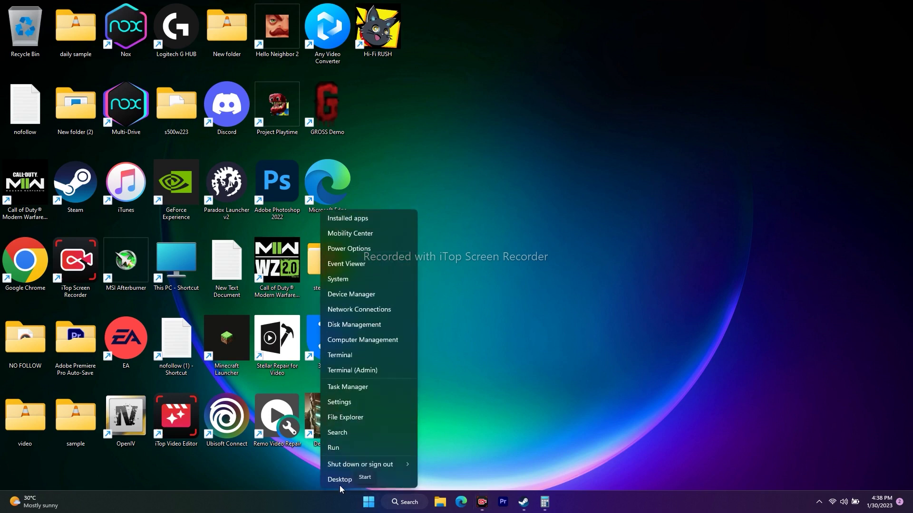
click(359, 295)
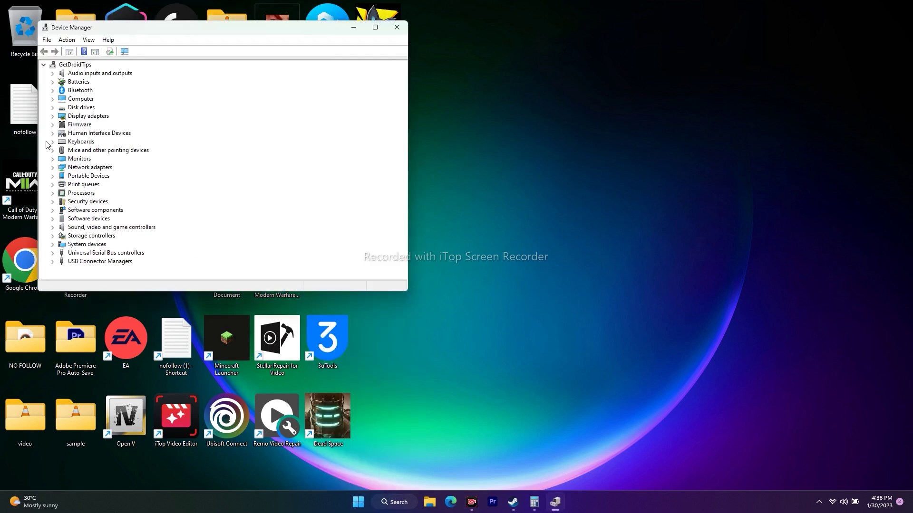
click(53, 116)
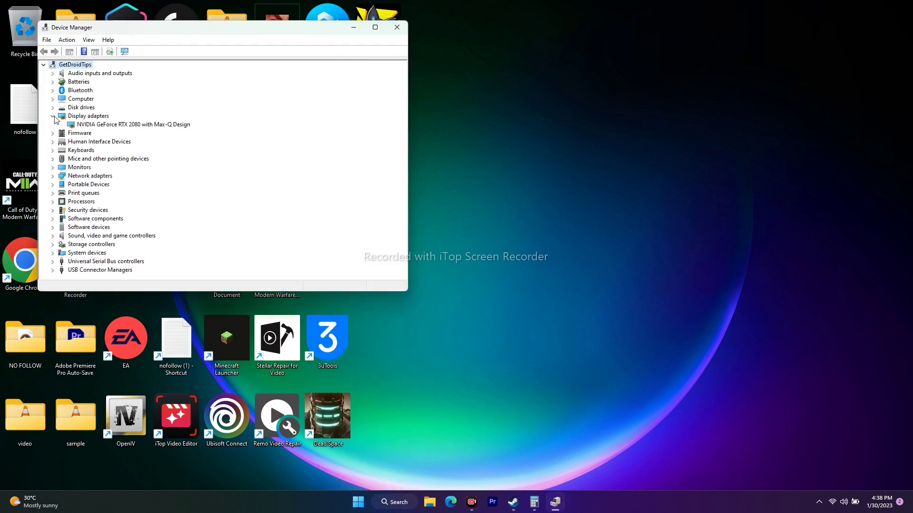
click(116, 125)
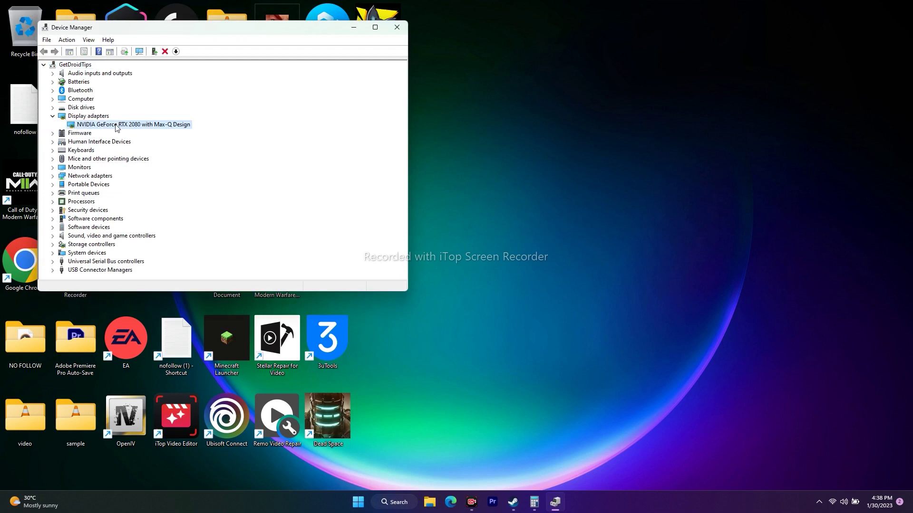
right_click(116, 126)
click(127, 180)
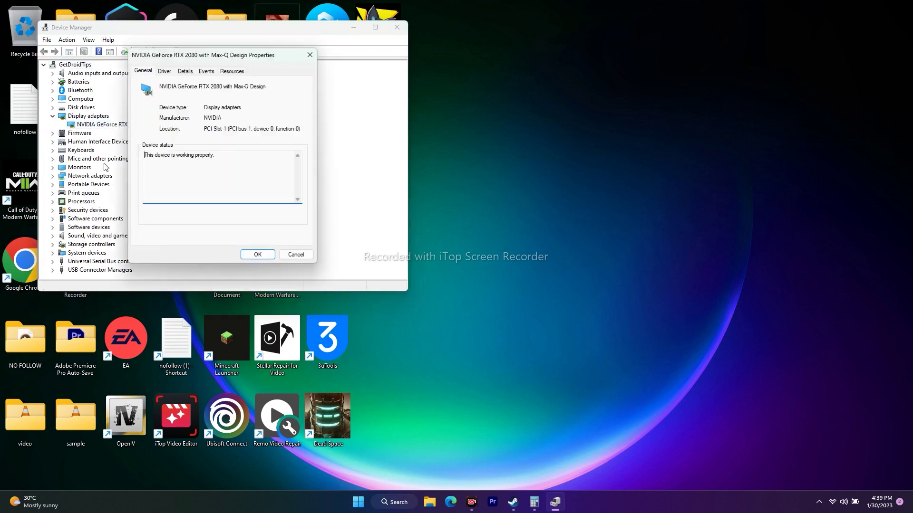
click(164, 71)
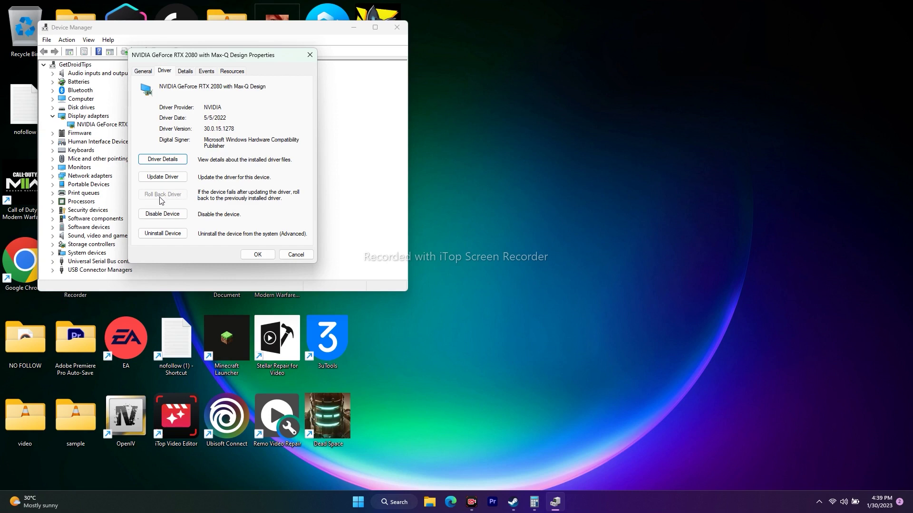
click(312, 57)
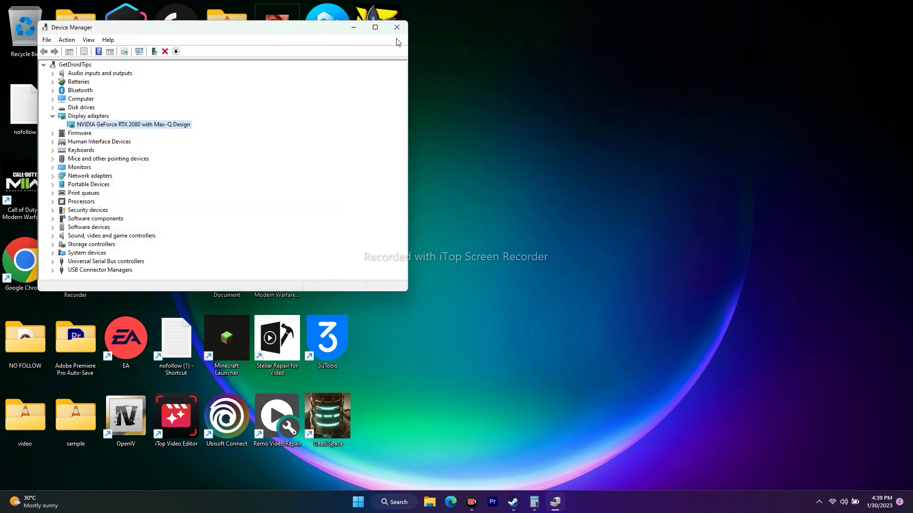
click(397, 28)
- Dismiss Windows search and bring the Steam library to the front
click(410, 501)
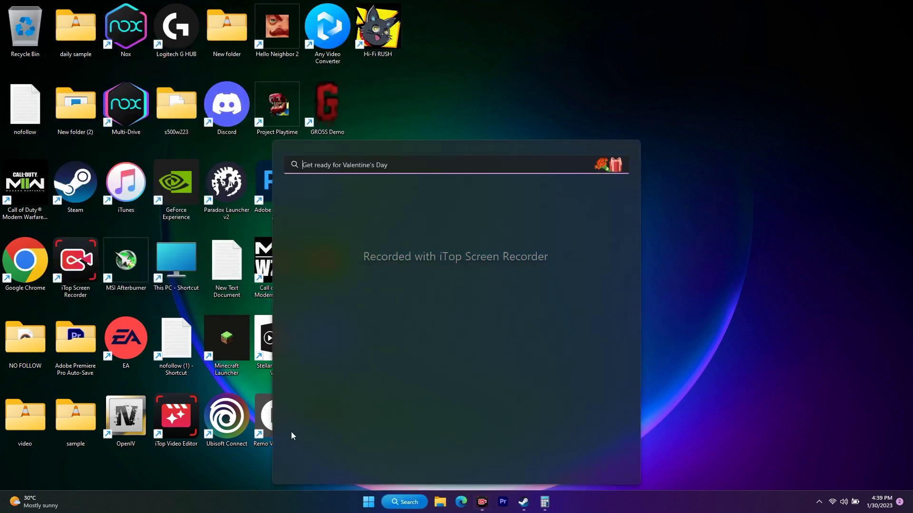
click(753, 281)
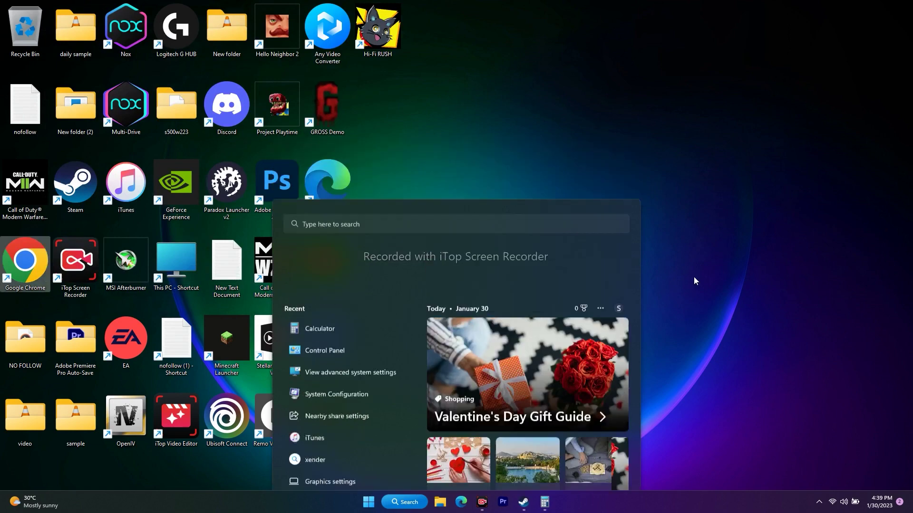
click(524, 502)
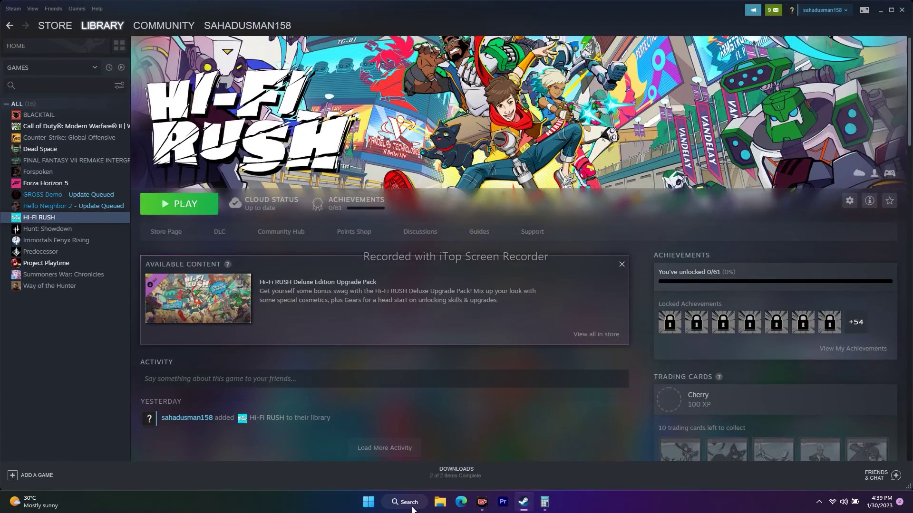
- Reach Virtual Memory via advanced system settings, Performance Options, Advanced
click(404, 502)
click(348, 256)
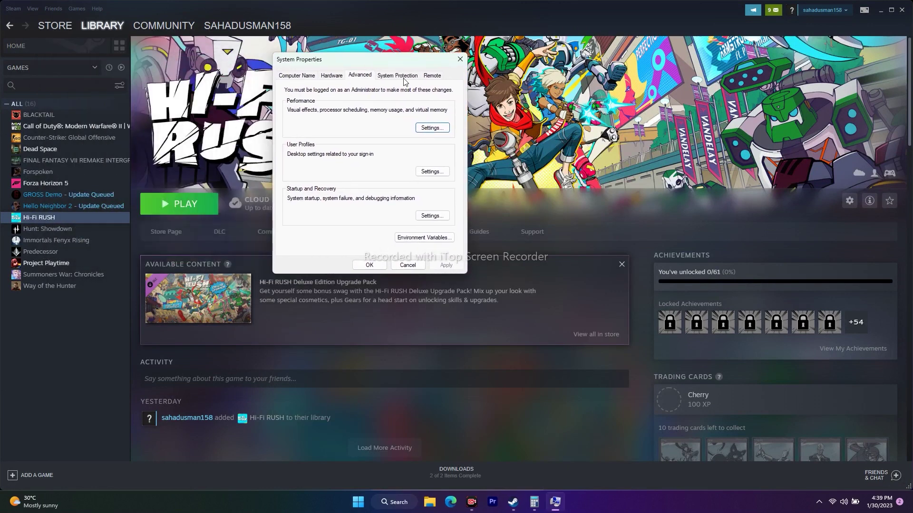
click(421, 129)
click(332, 114)
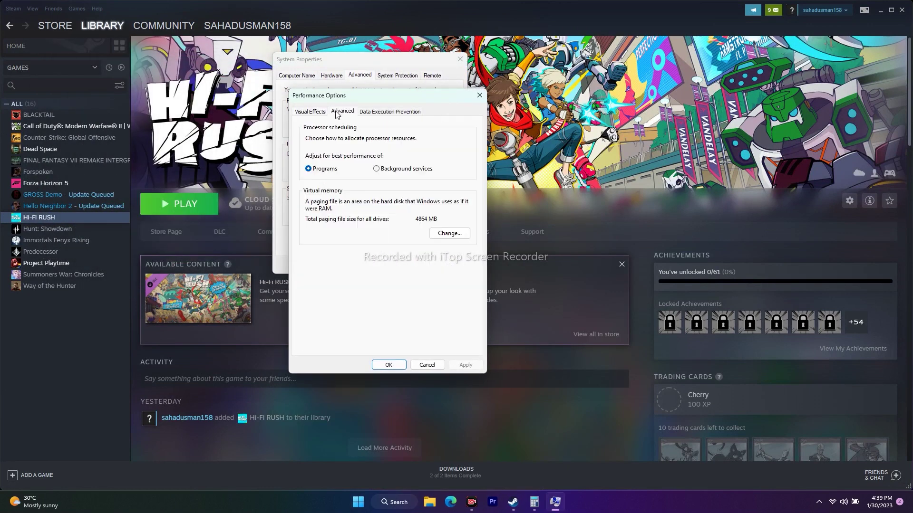
click(456, 236)
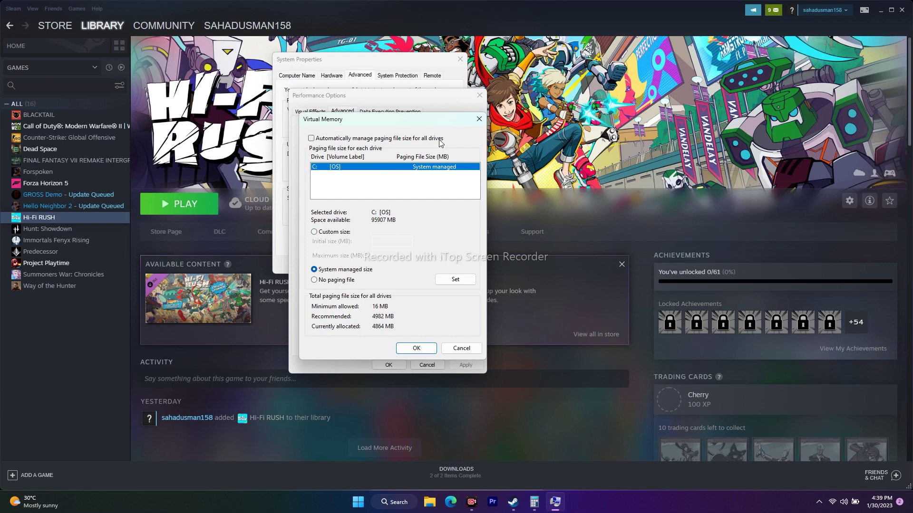
- Turn off automatic paging file management and select Custom size for drive C:
click(312, 138)
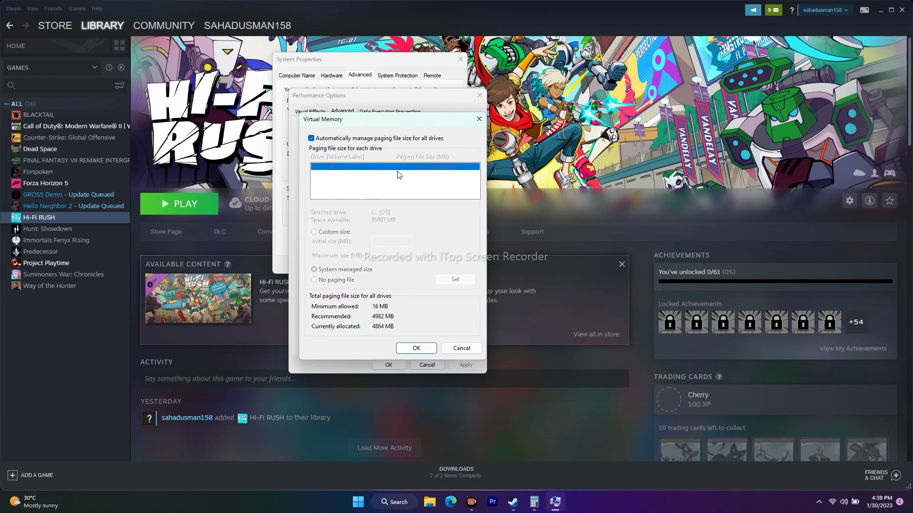
click(311, 139)
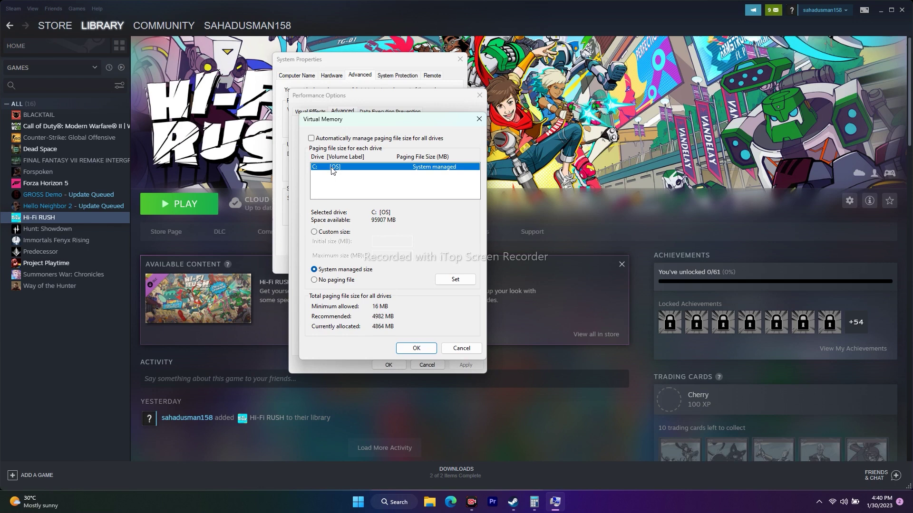
click(315, 232)
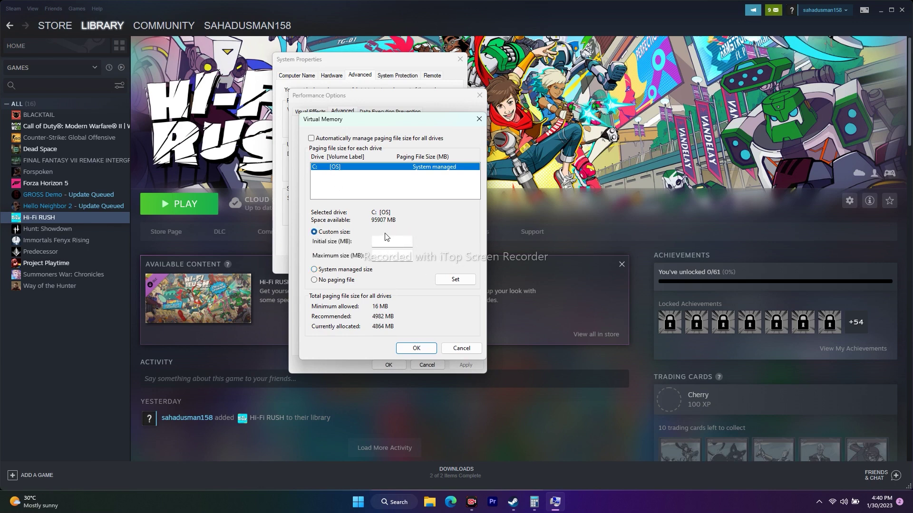
click(384, 244)
click(386, 256)
click(396, 242)
click(393, 502)
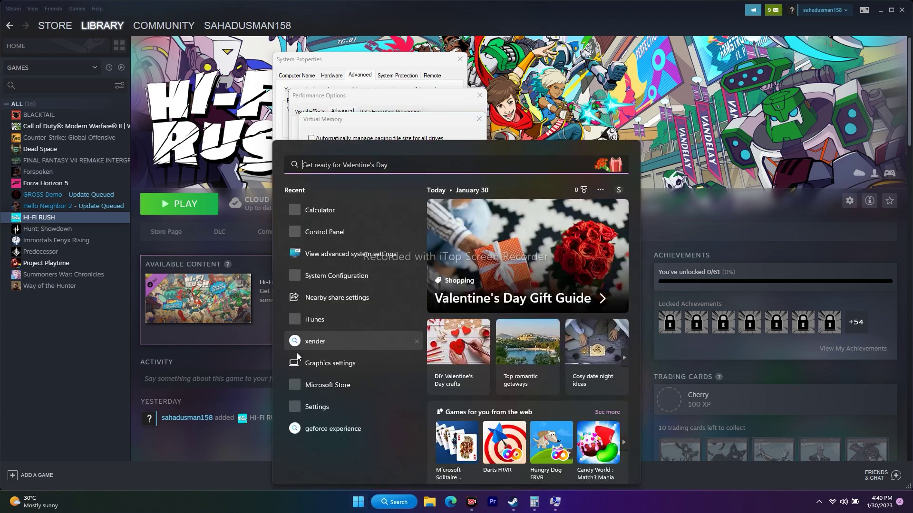
- Read the 32.0 GB installed RAM on Settings' System > About page, then close Settings
click(329, 409)
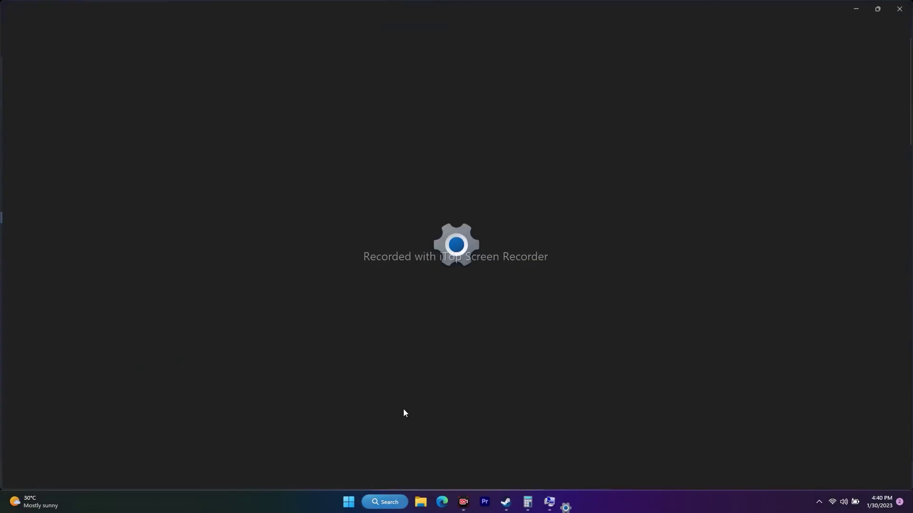
scroll(714, 206, down, 3)
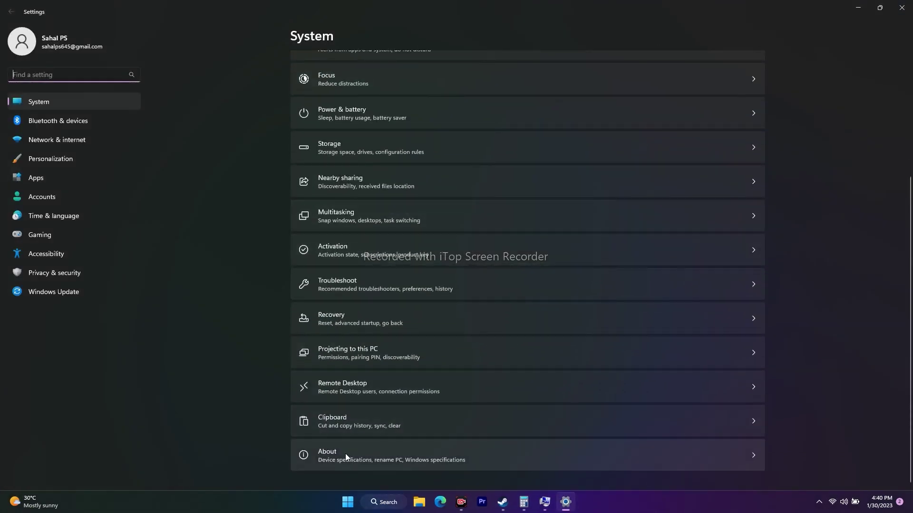
click(345, 453)
click(11, 12)
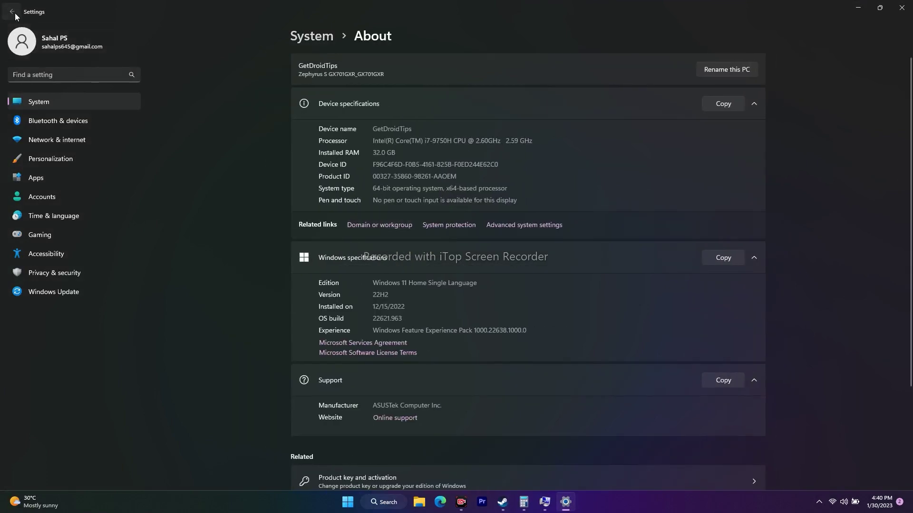
scroll(369, 411, down, 3)
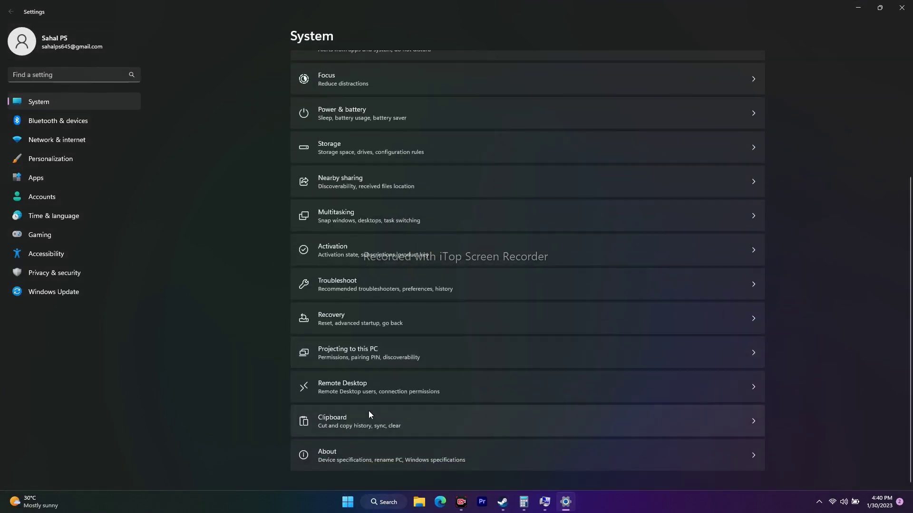
click(366, 441)
drag(373, 153, 408, 154)
click(401, 153)
click(423, 156)
drag(378, 152, 402, 152)
click(404, 150)
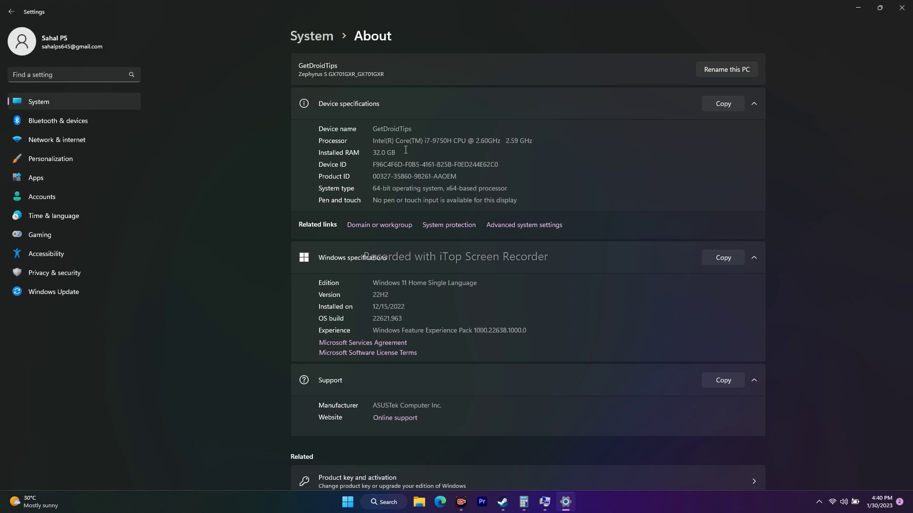
click(902, 7)
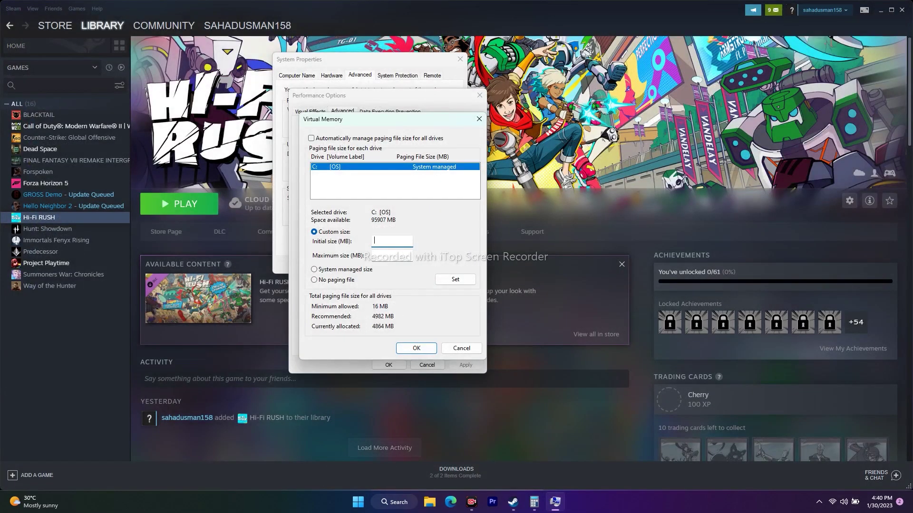
- Launch Calculator and position it beside the Virtual Memory dialog
click(395, 503)
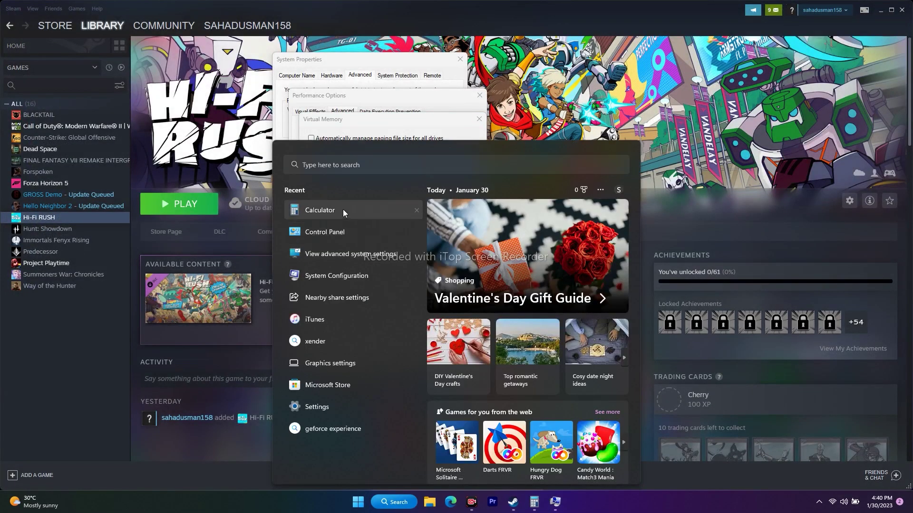
click(343, 211)
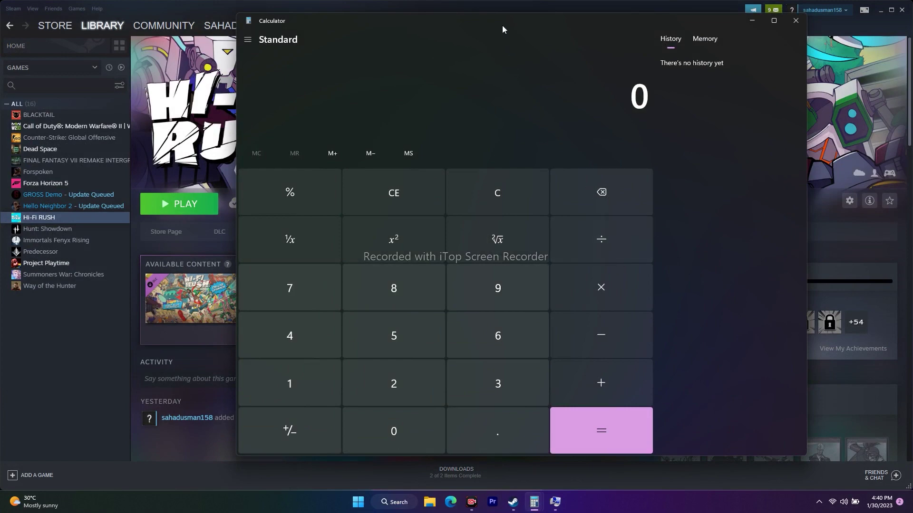
drag(502, 29, 541, 209)
click(398, 122)
click(595, 210)
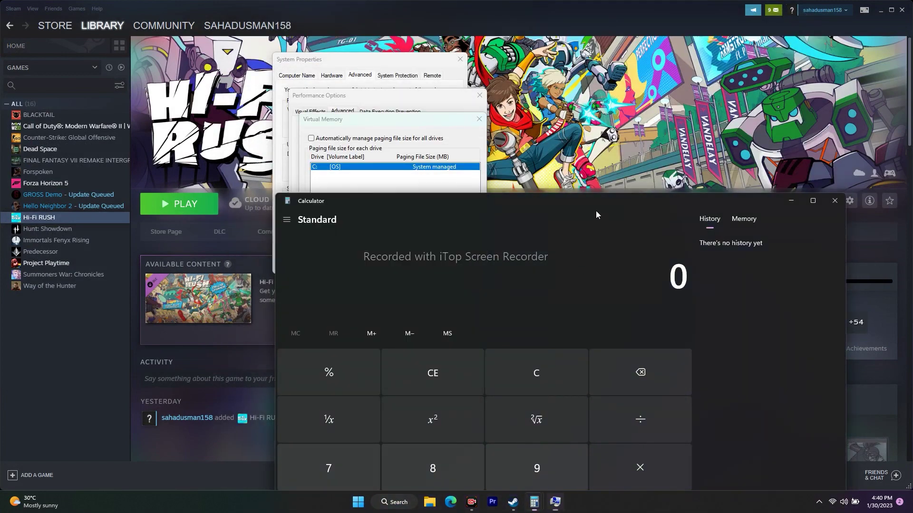
drag(600, 196, 502, 88)
- Compute 32 × 1024 = 32,768 in Calculator
click(440, 456)
click(335, 455)
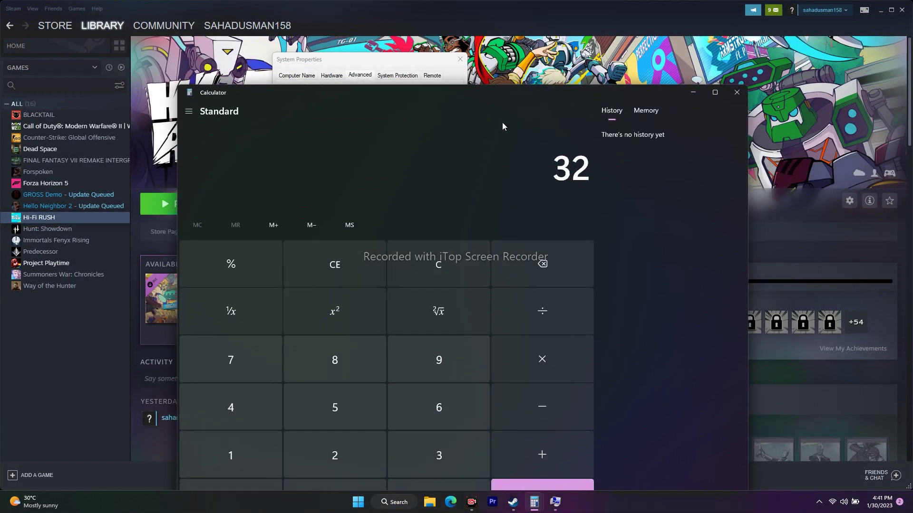
drag(568, 90, 649, 30)
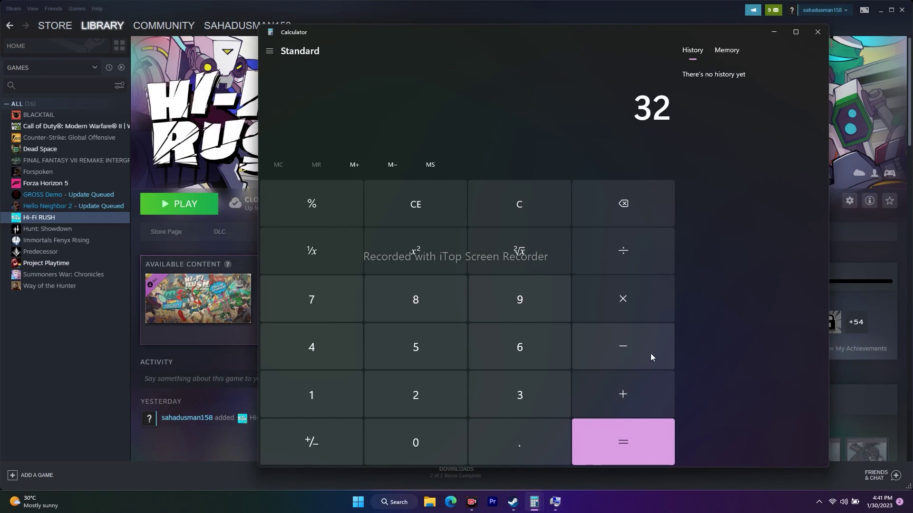
click(640, 298)
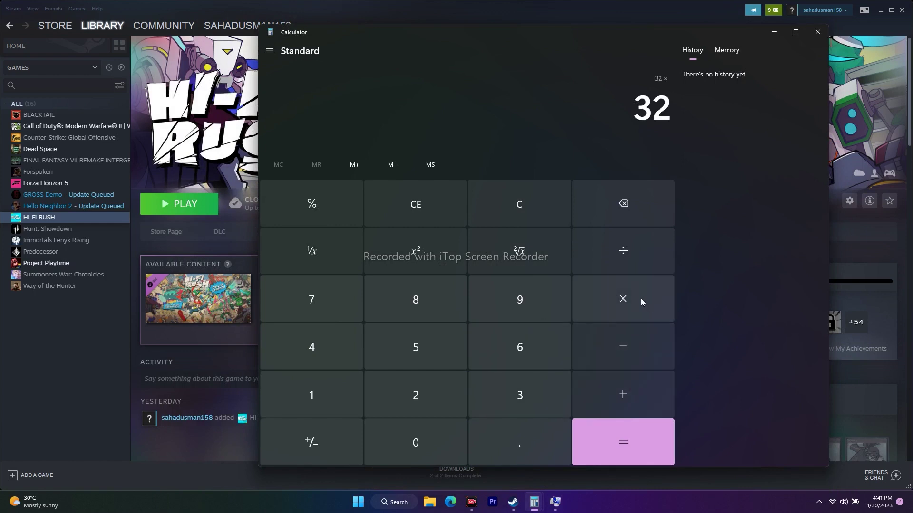
click(323, 397)
click(406, 425)
click(409, 399)
click(331, 344)
click(629, 439)
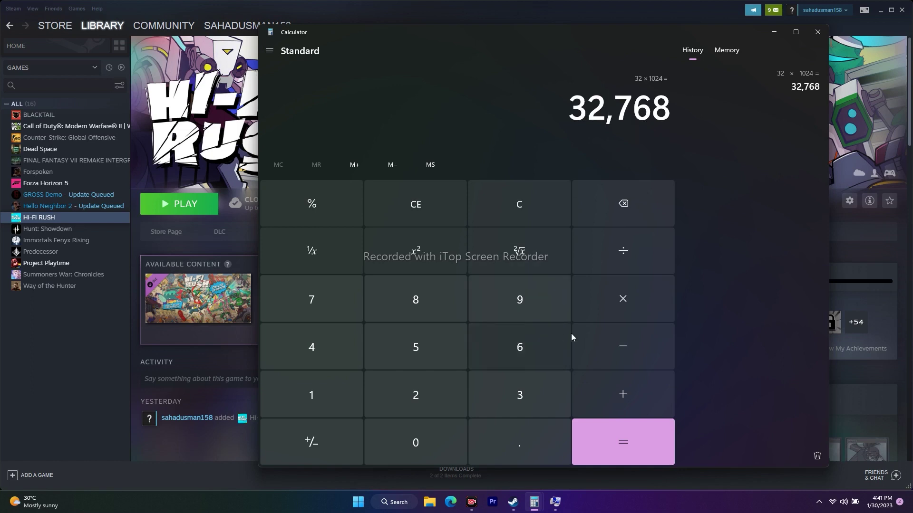
drag(568, 103, 671, 100)
click(637, 142)
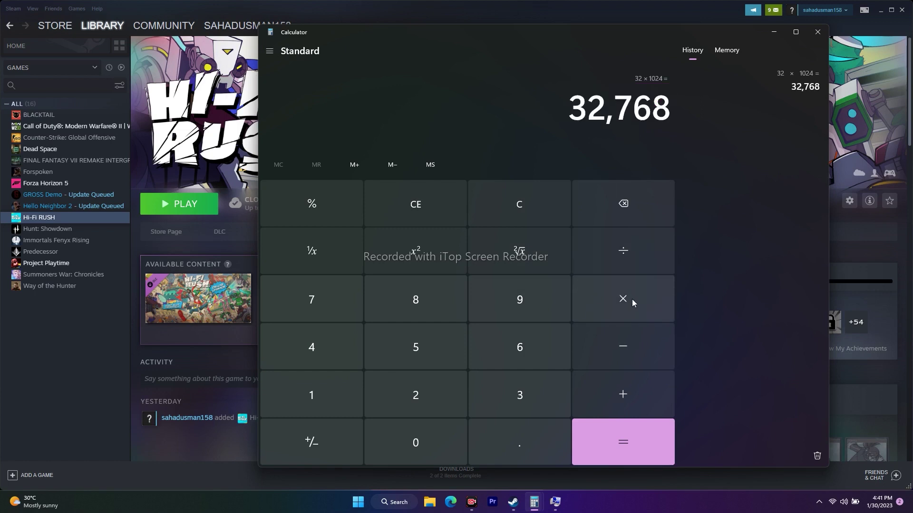
click(591, 106)
click(689, 110)
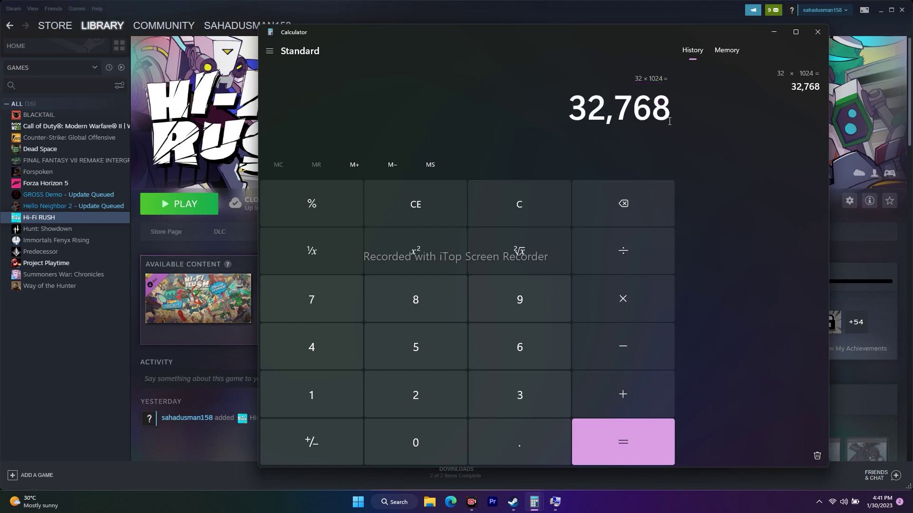
- Multiply 32,768 by 1.5 to get 49,152
click(637, 308)
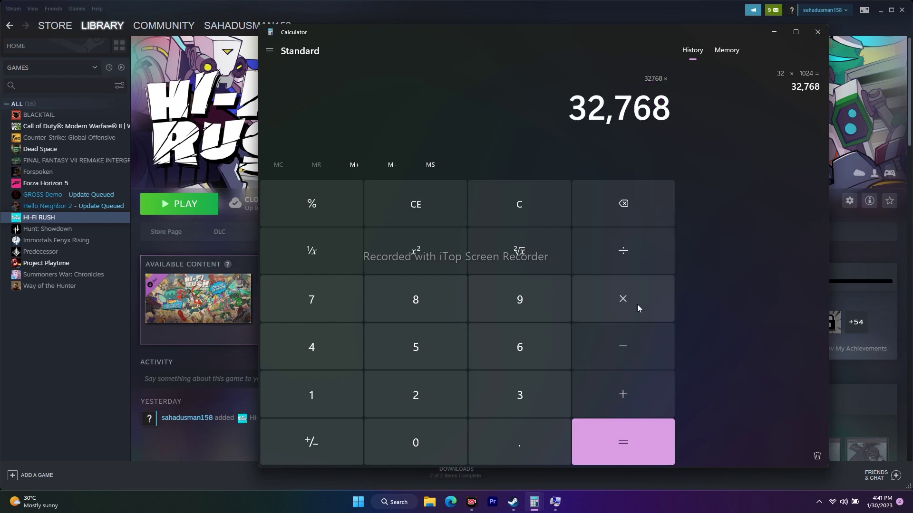
click(325, 390)
click(500, 437)
click(431, 348)
click(640, 440)
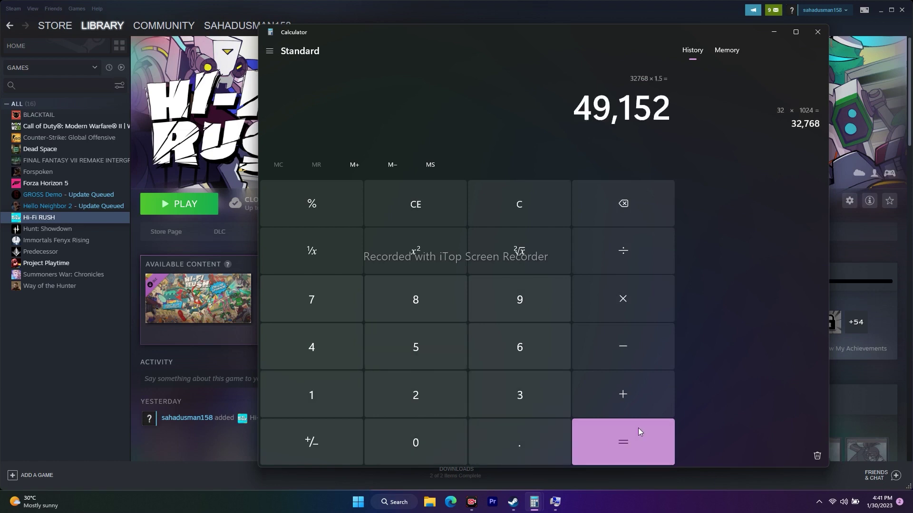
- Copy the 49,152 result and return to the Virtual Memory initial size field
double_click(587, 103)
click(584, 105)
double_click(584, 106)
right_click(655, 109)
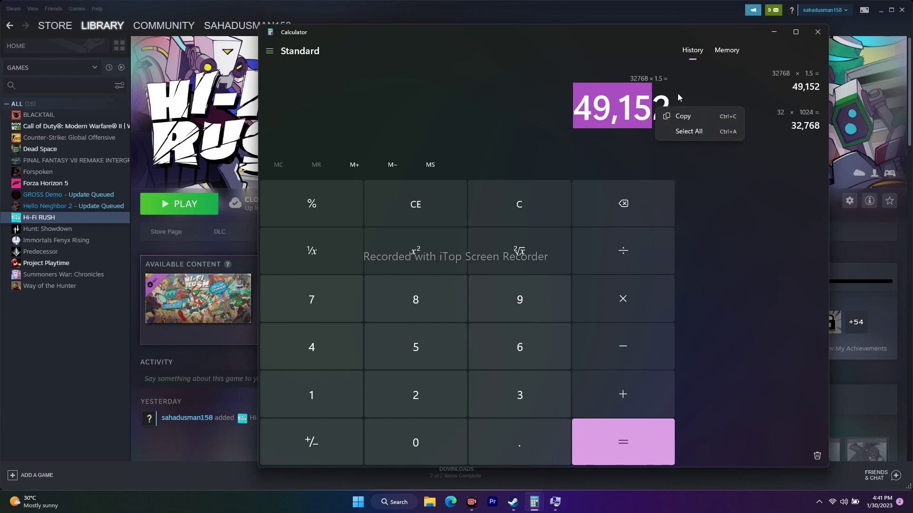
click(673, 104)
drag(575, 103, 670, 106)
right_click(652, 112)
click(666, 121)
click(773, 32)
right_click(388, 240)
- Paste 49,152 as the initial paging size, then clear Calculator's previous result
click(405, 284)
key(Tab)
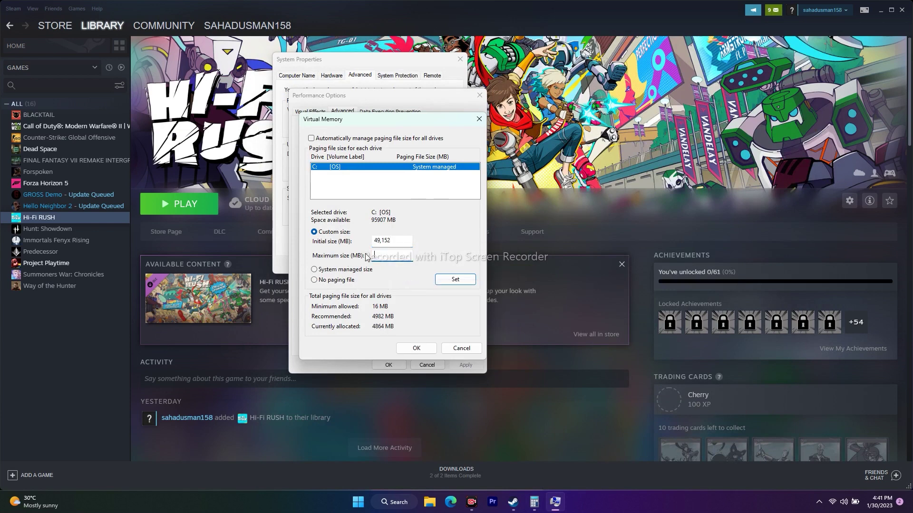
mouse_move(536, 500)
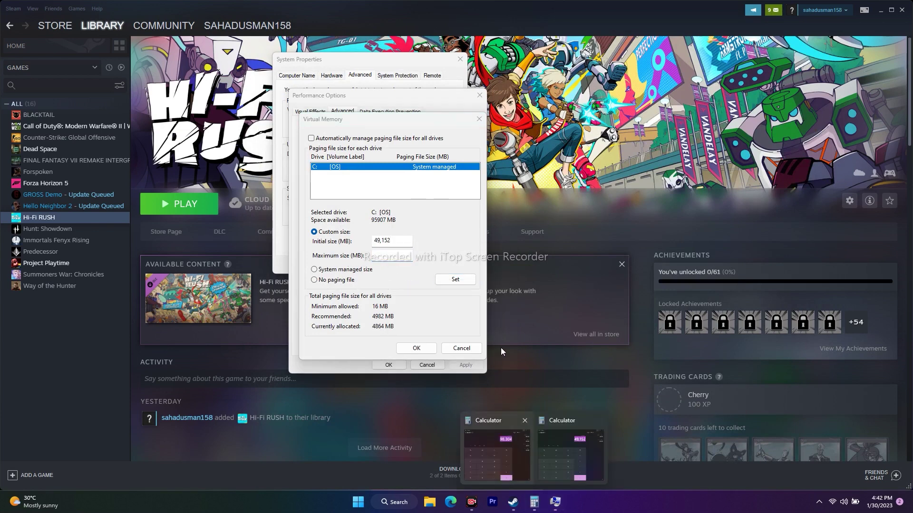
click(570, 452)
click(462, 206)
- Compute 32 × 1024 = 32,768 in Calculator
click(495, 398)
click(438, 390)
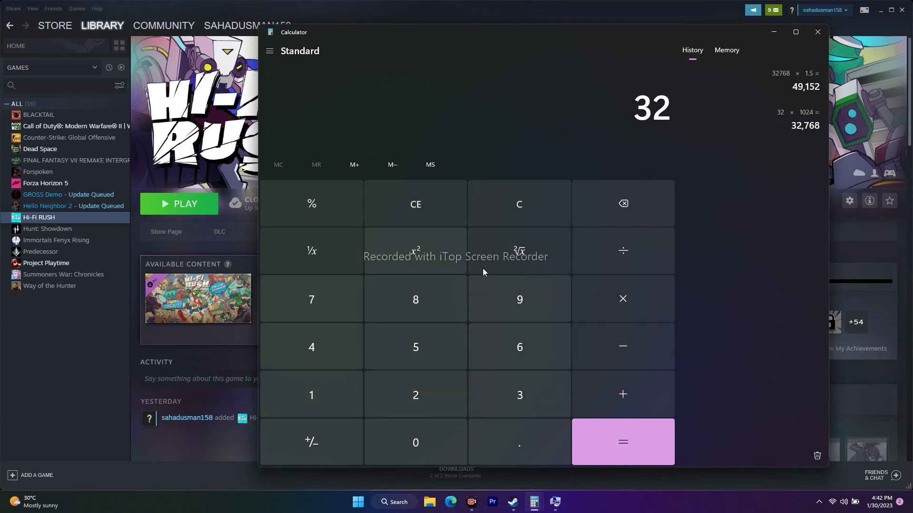
click(620, 298)
click(314, 402)
click(382, 431)
click(409, 402)
click(311, 347)
click(637, 447)
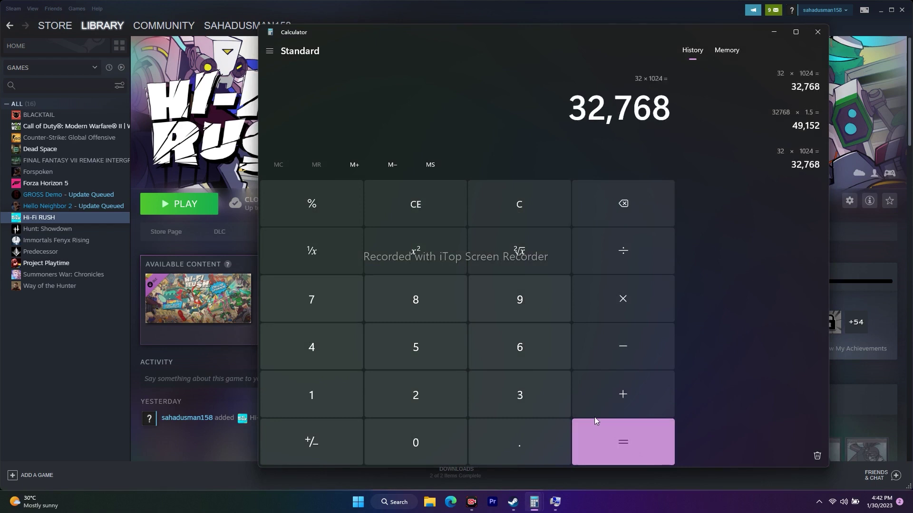
- Multiply 32,768 by 3 and copy the 98,304 result
click(631, 294)
click(517, 396)
click(617, 439)
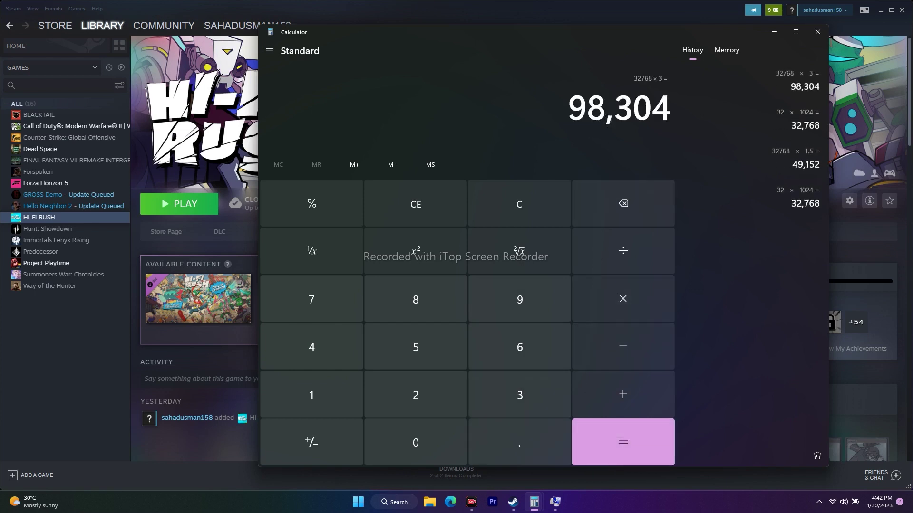
drag(570, 104, 663, 113)
right_click(663, 113)
click(675, 118)
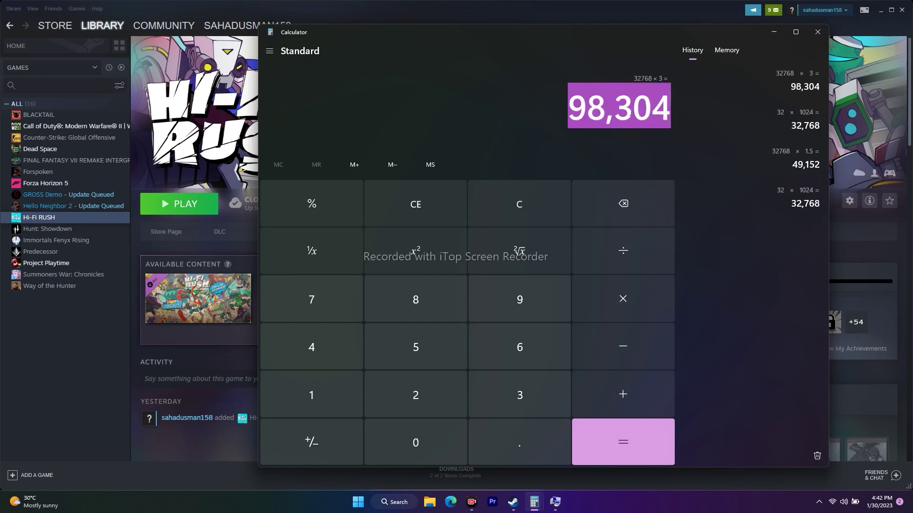
- Paste 98,304 as the maximum paging size, then cancel the Virtual Memory dialog
click(773, 32)
right_click(389, 257)
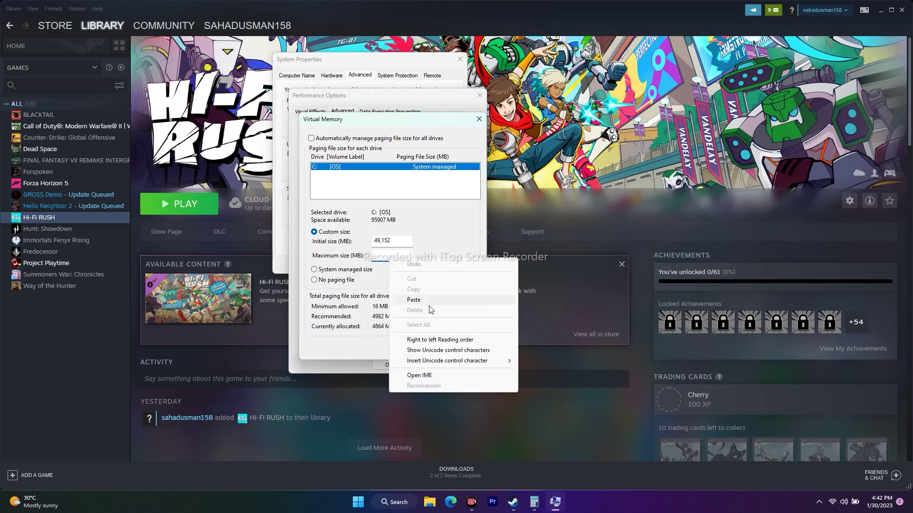
click(429, 304)
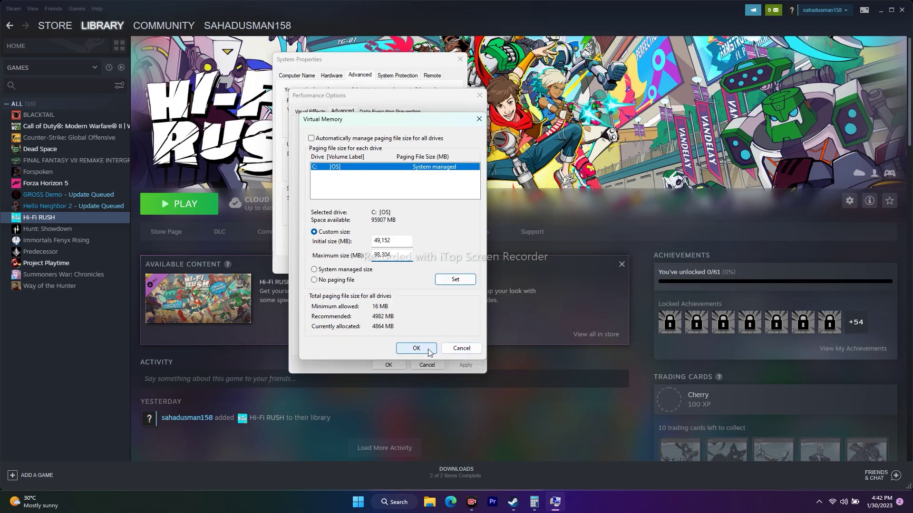
click(461, 350)
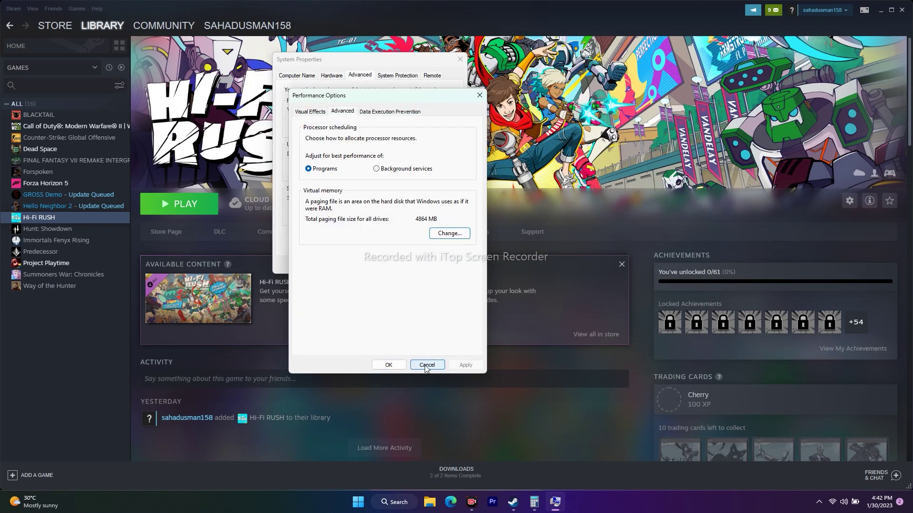